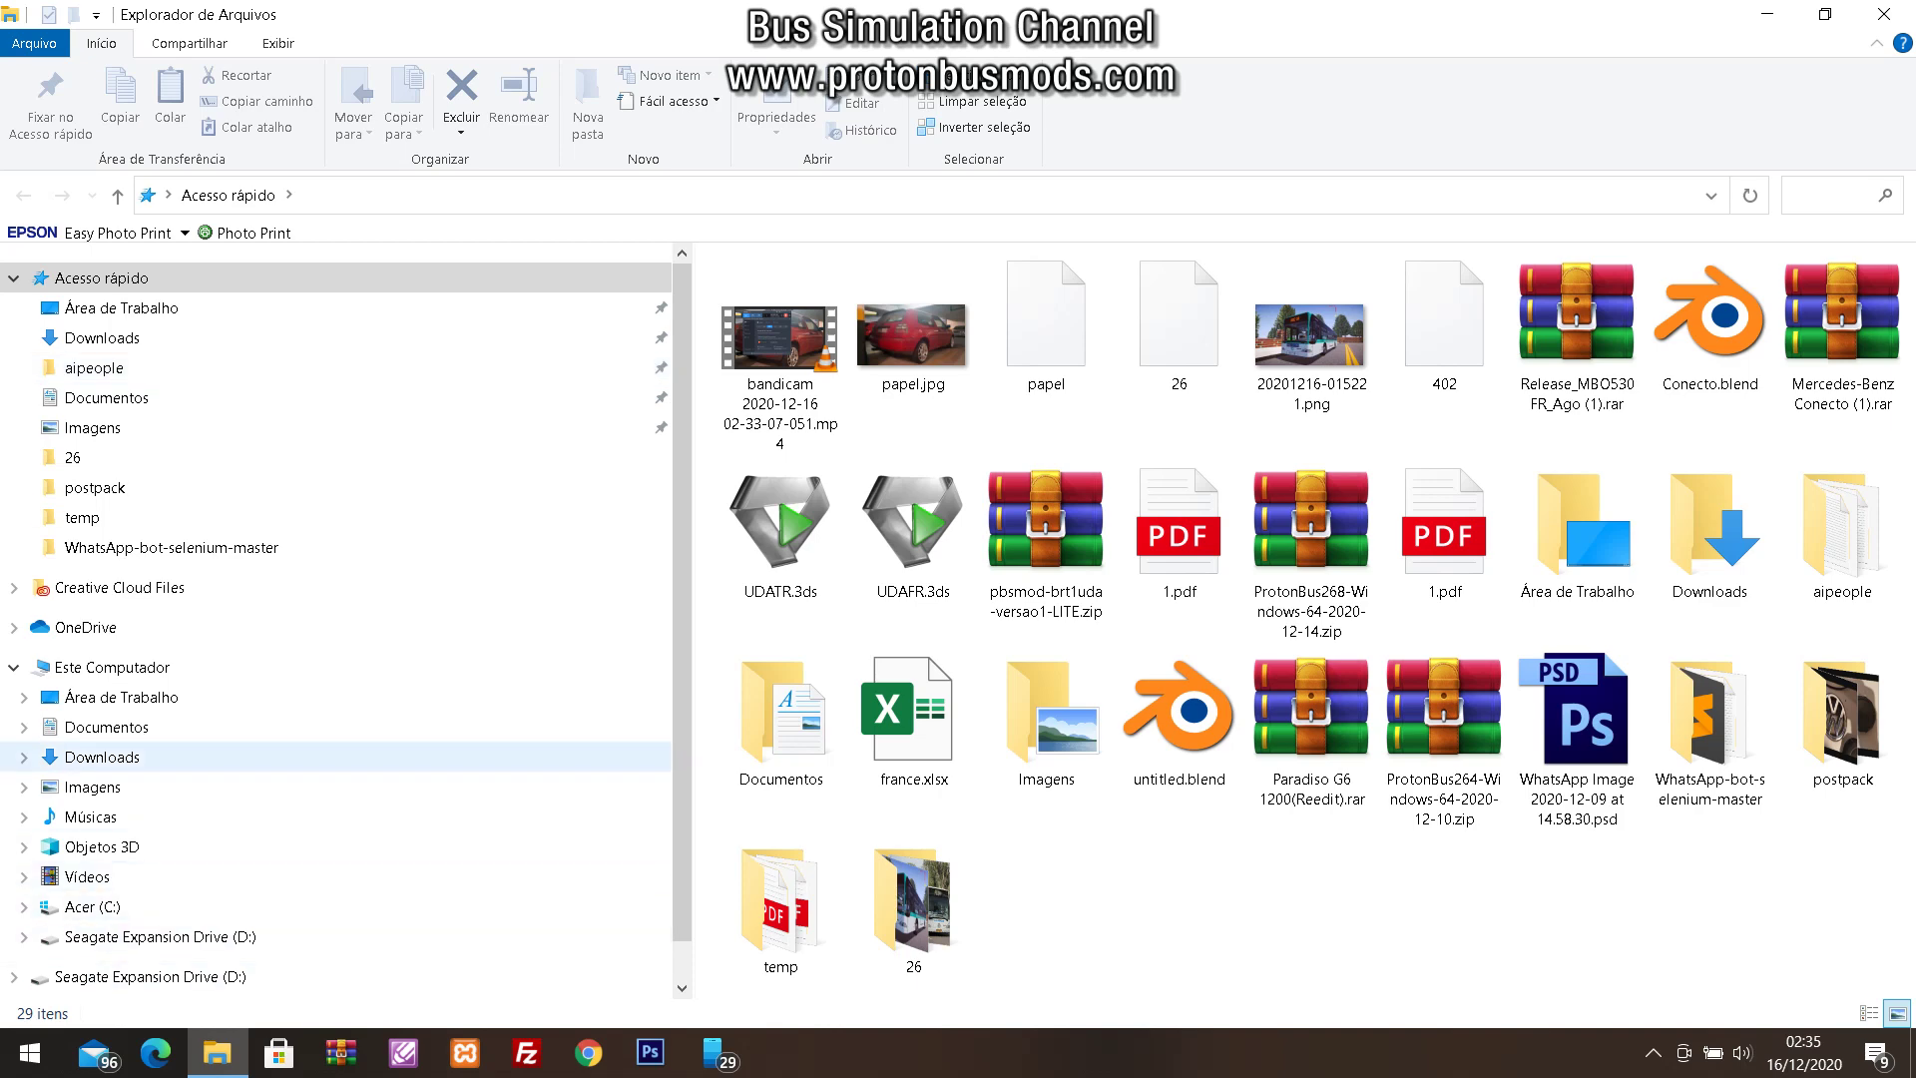
# Go to the Documentos folder and open Proton Bus Mods
pyautogui.click(92, 906)
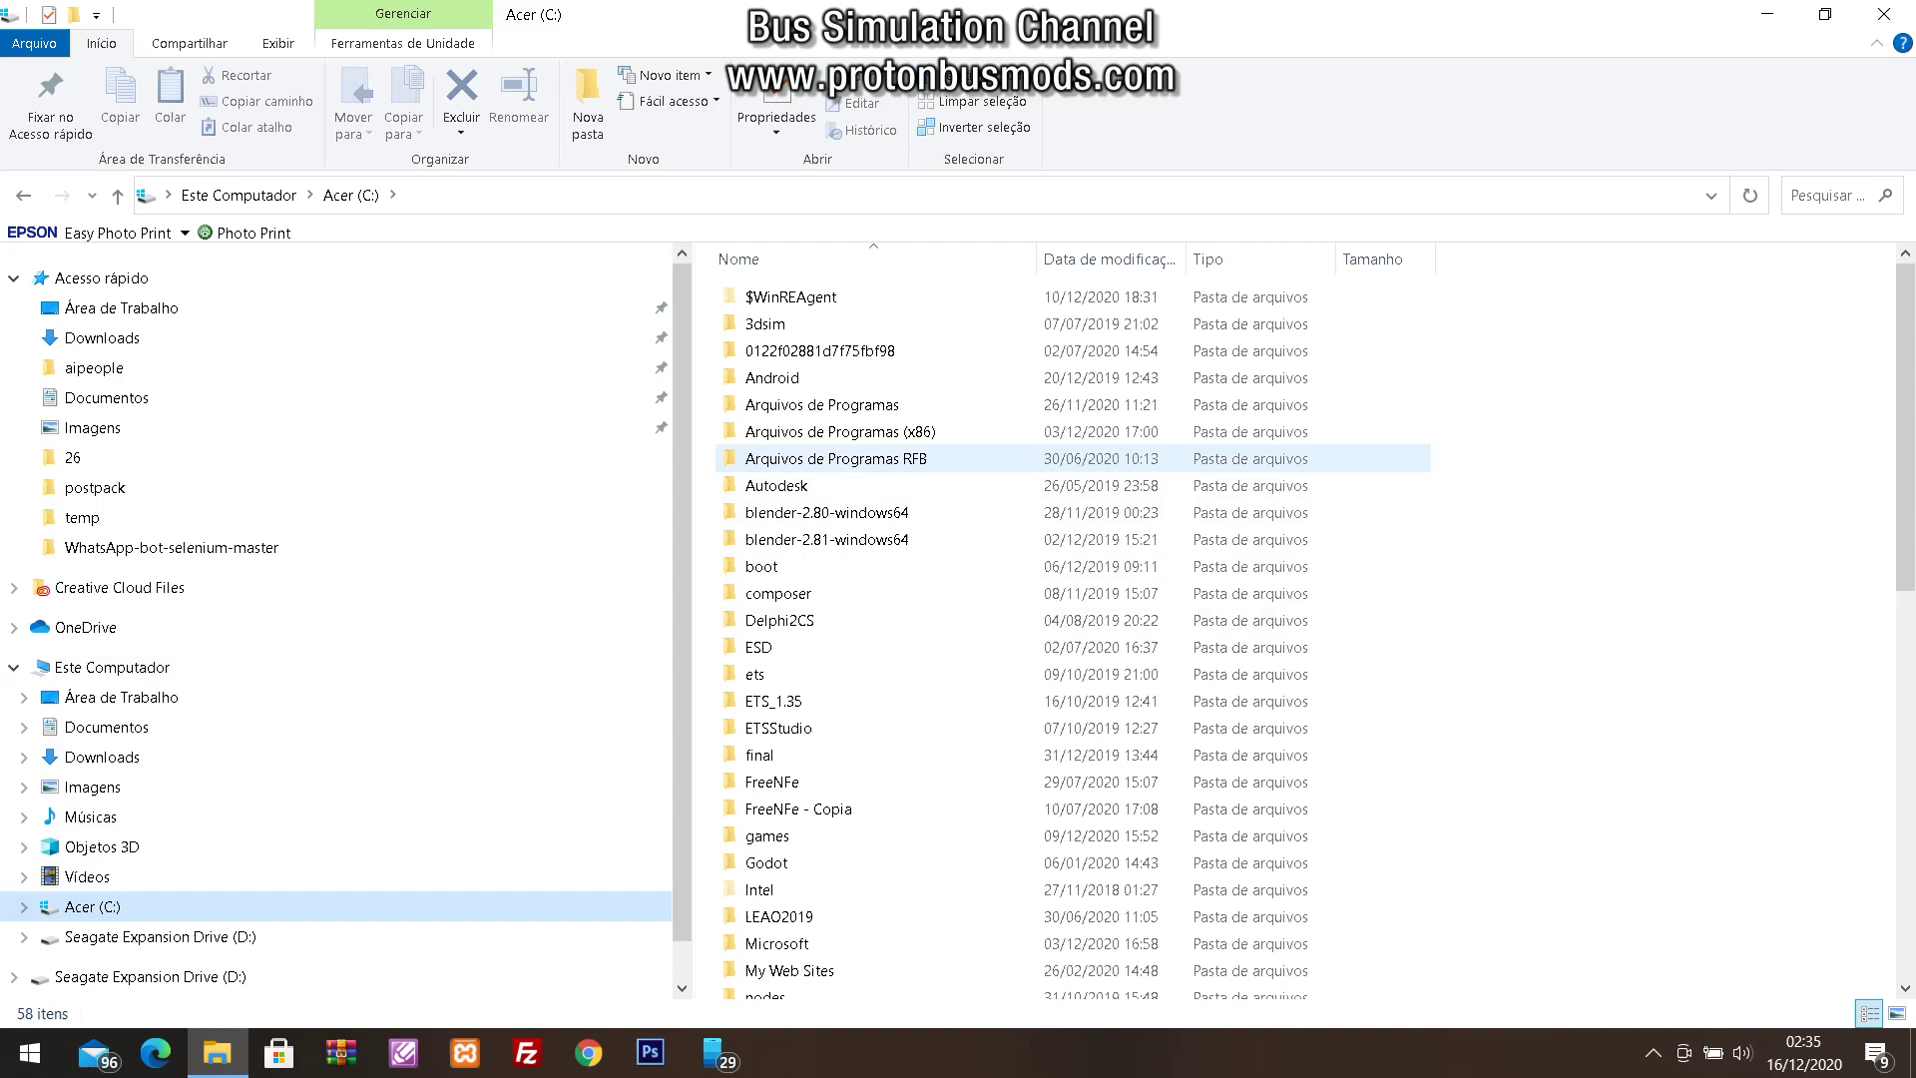
pyautogui.scroll(-8, 898, 689)
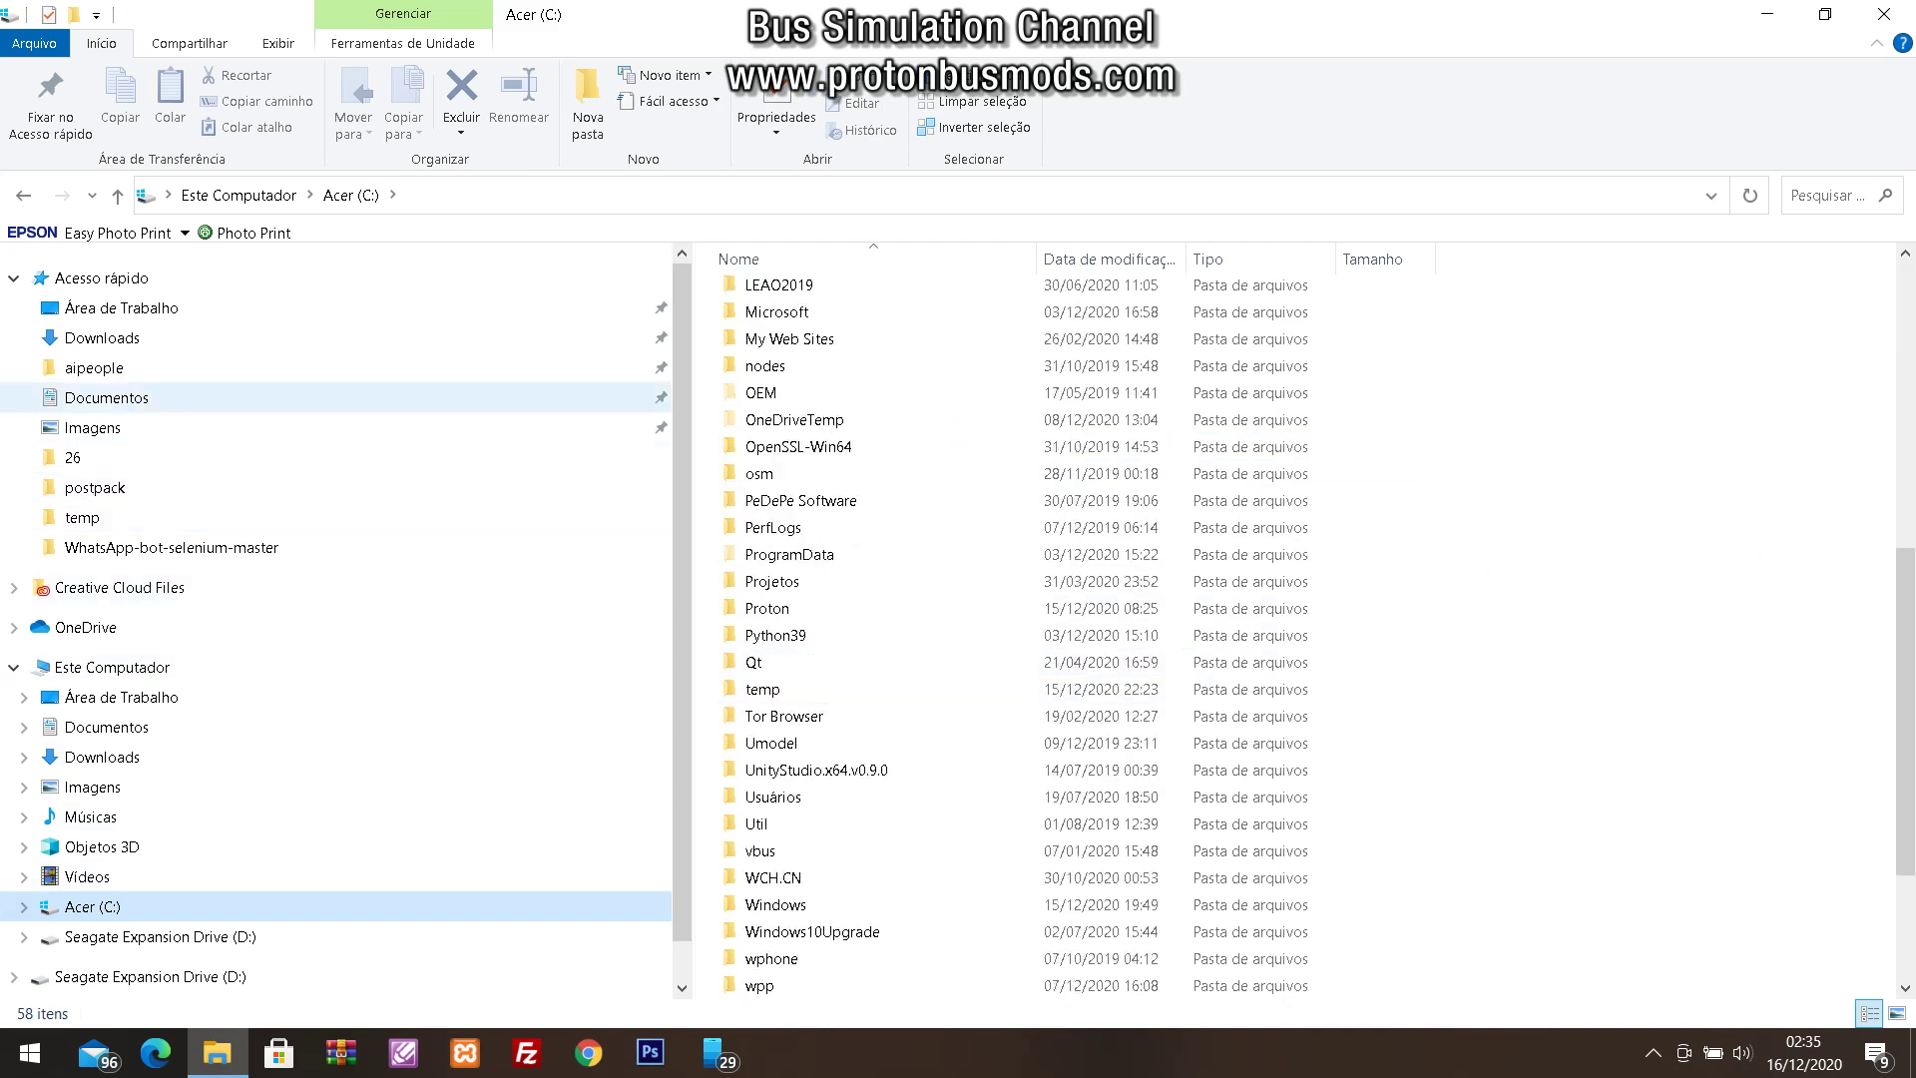
pyautogui.click(107, 397)
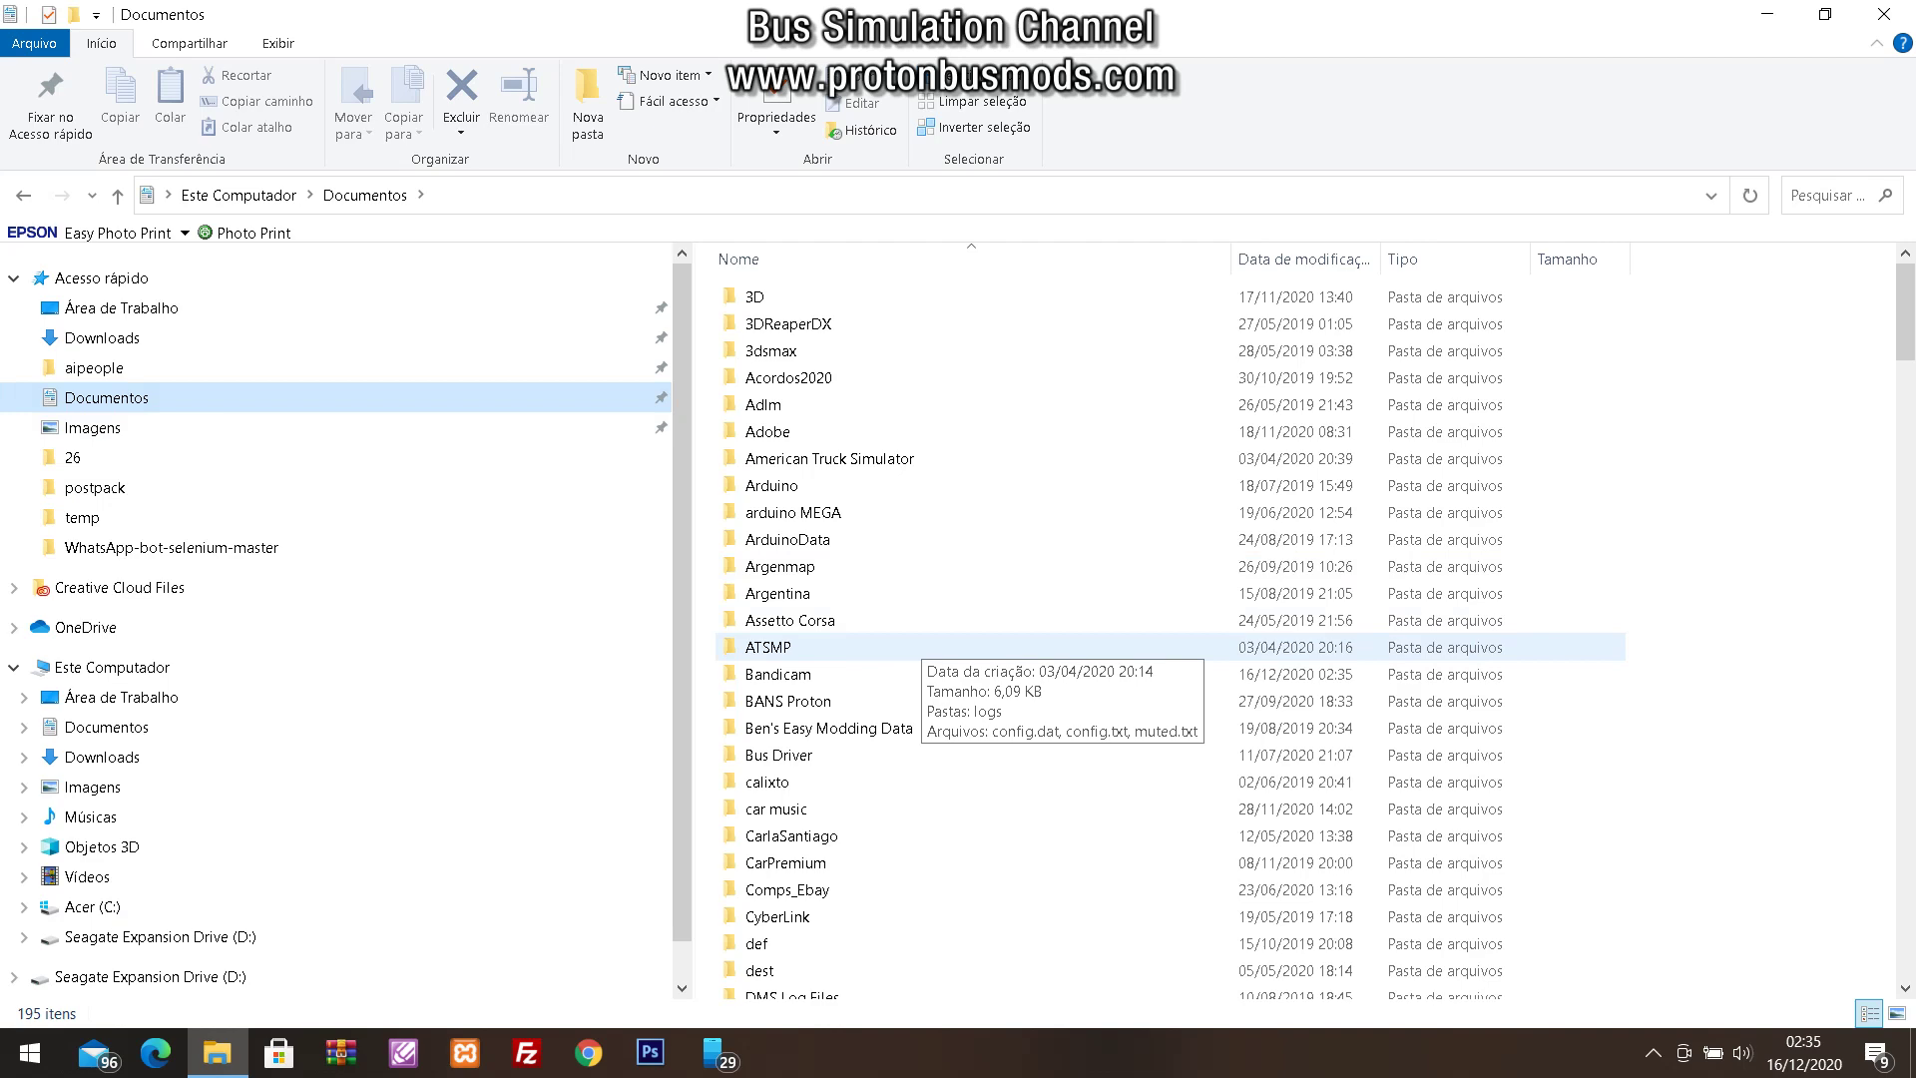
pyautogui.scroll(-10, 918, 646)
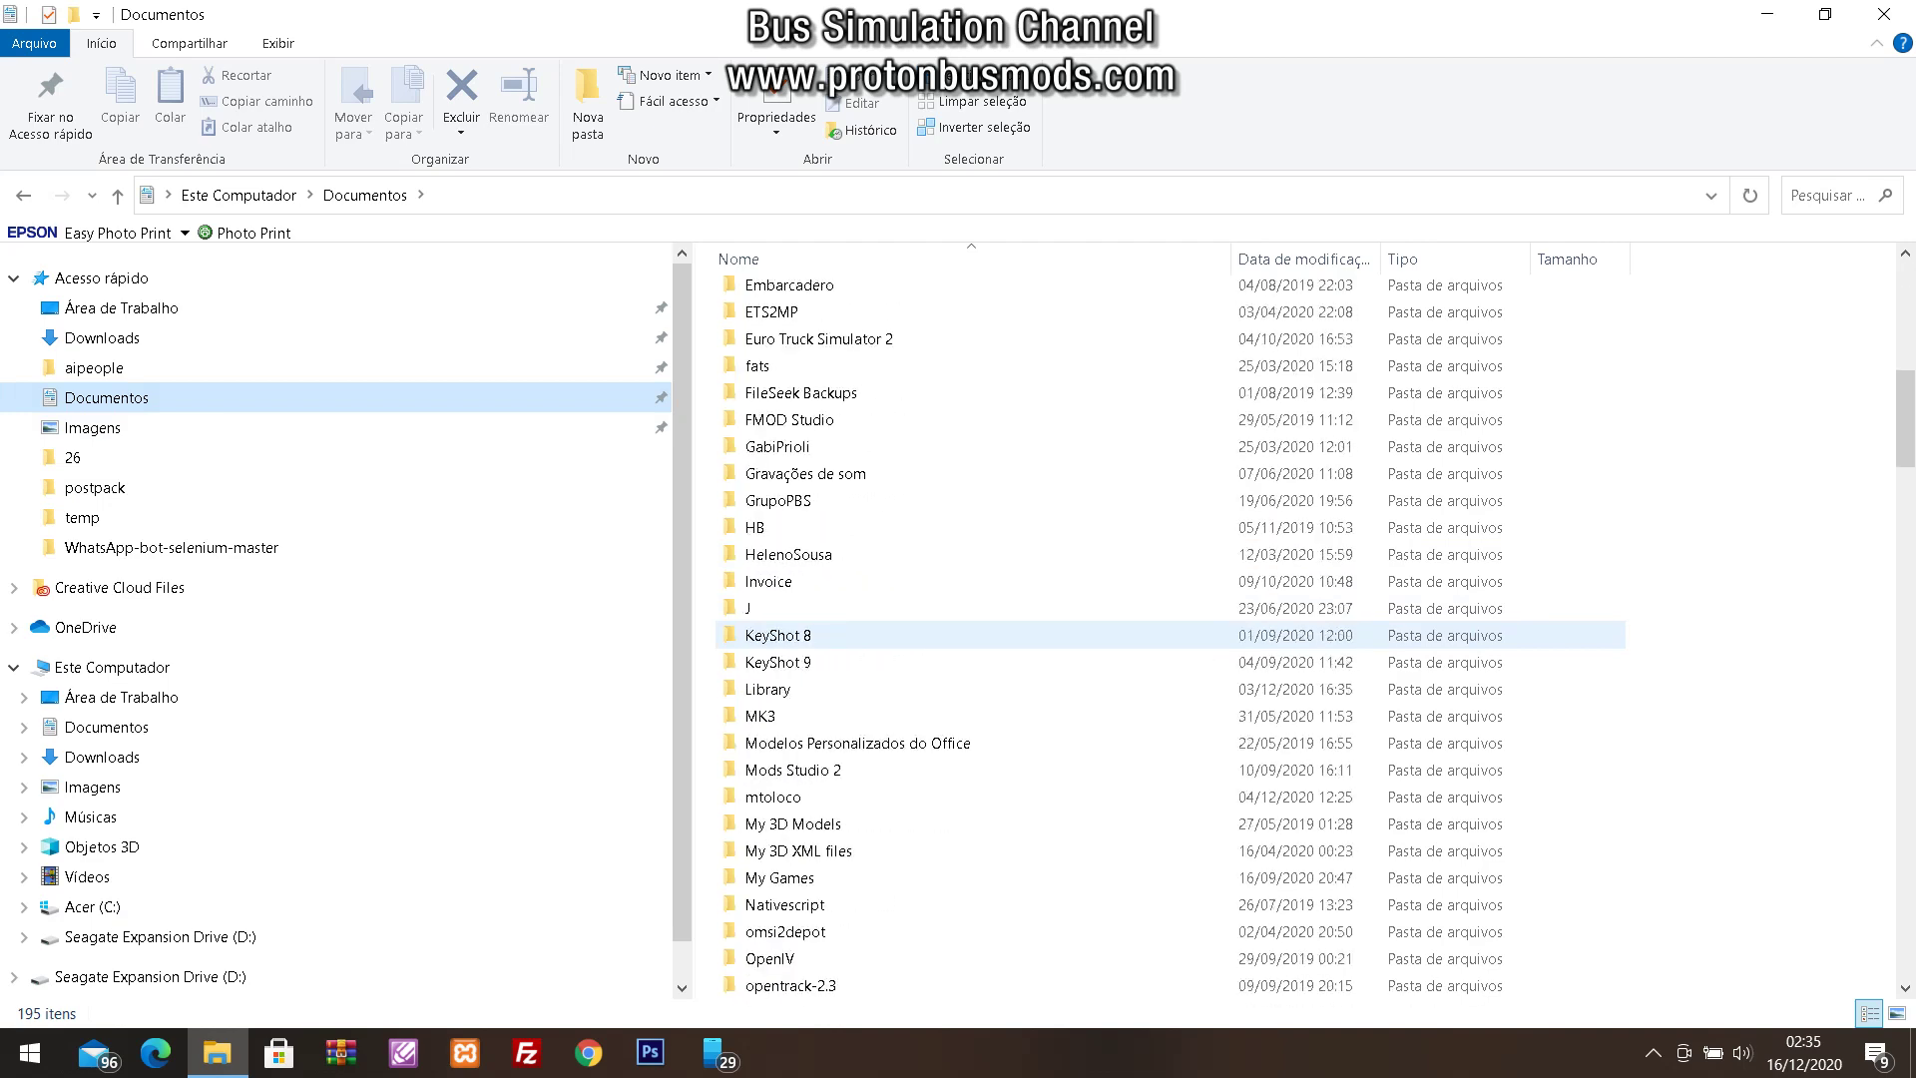
pyautogui.scroll(-4, 919, 634)
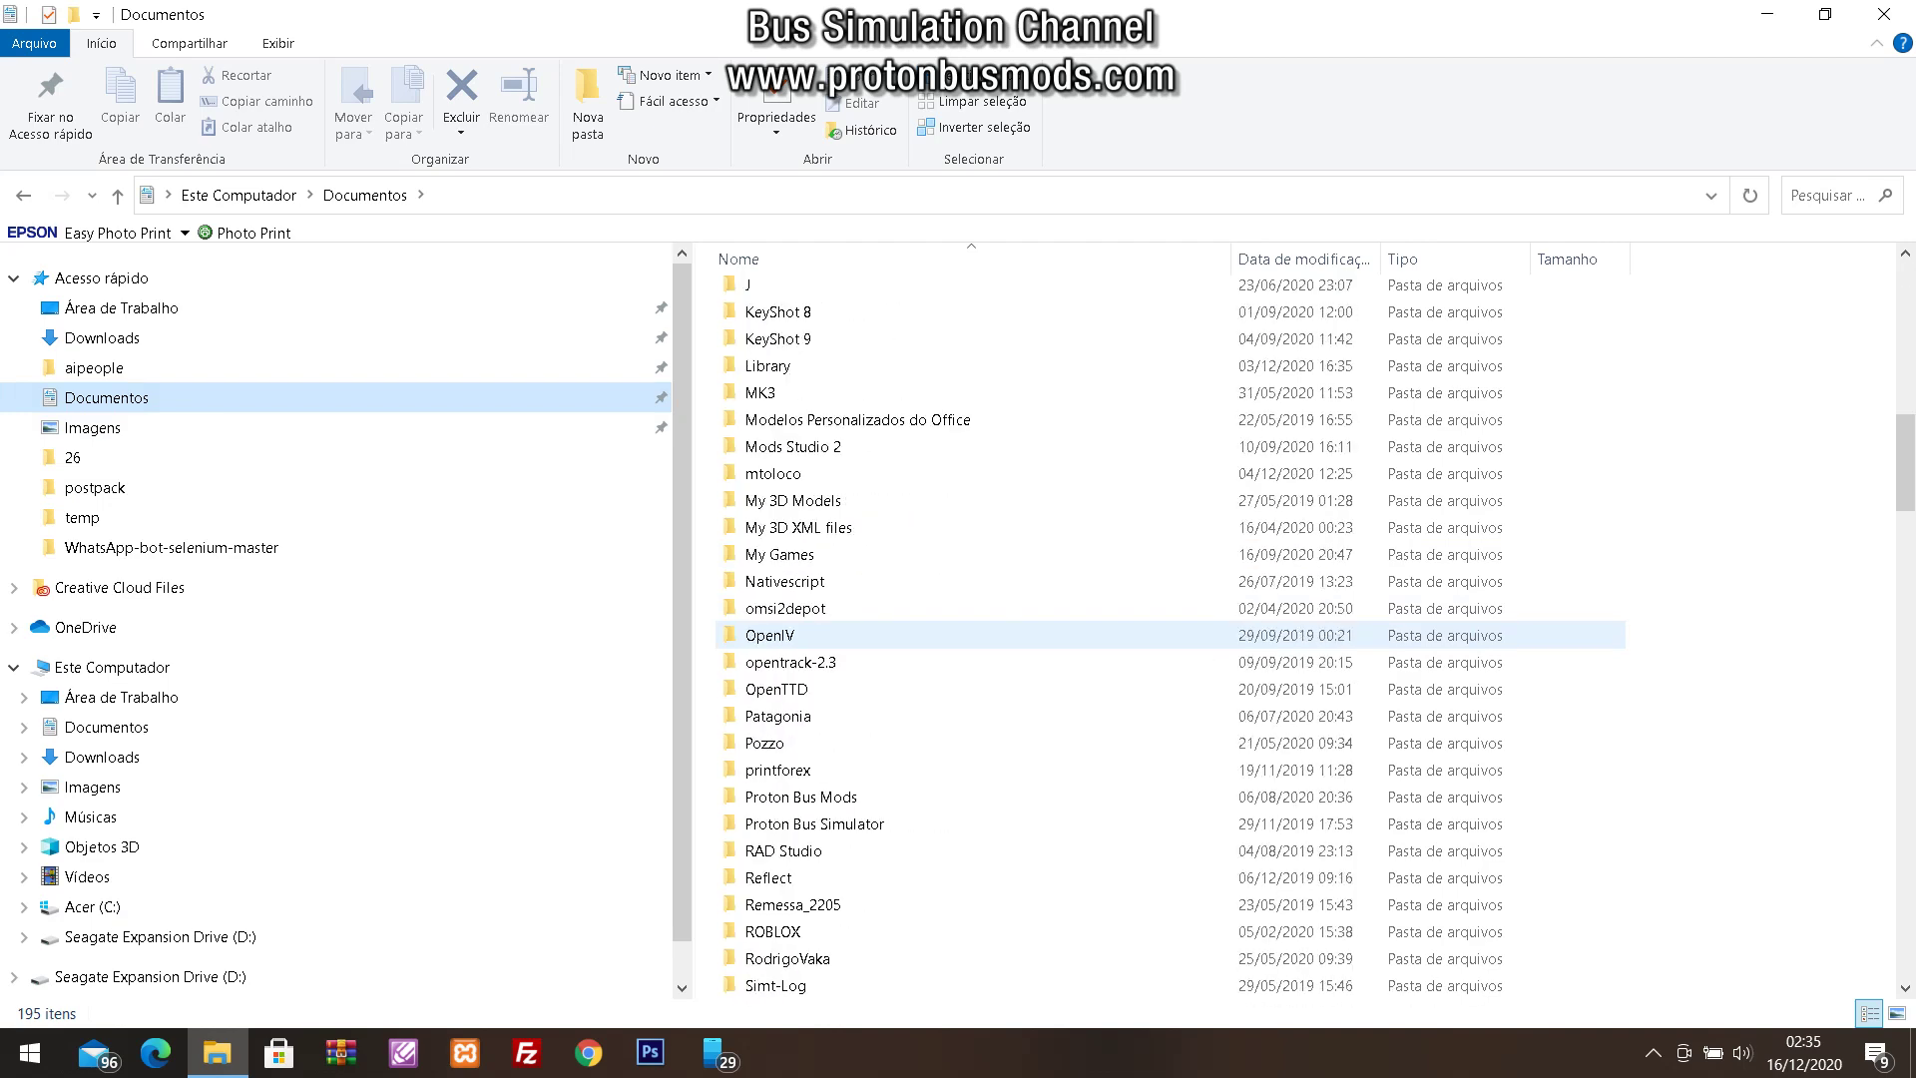
pyautogui.doubleClick(800, 796)
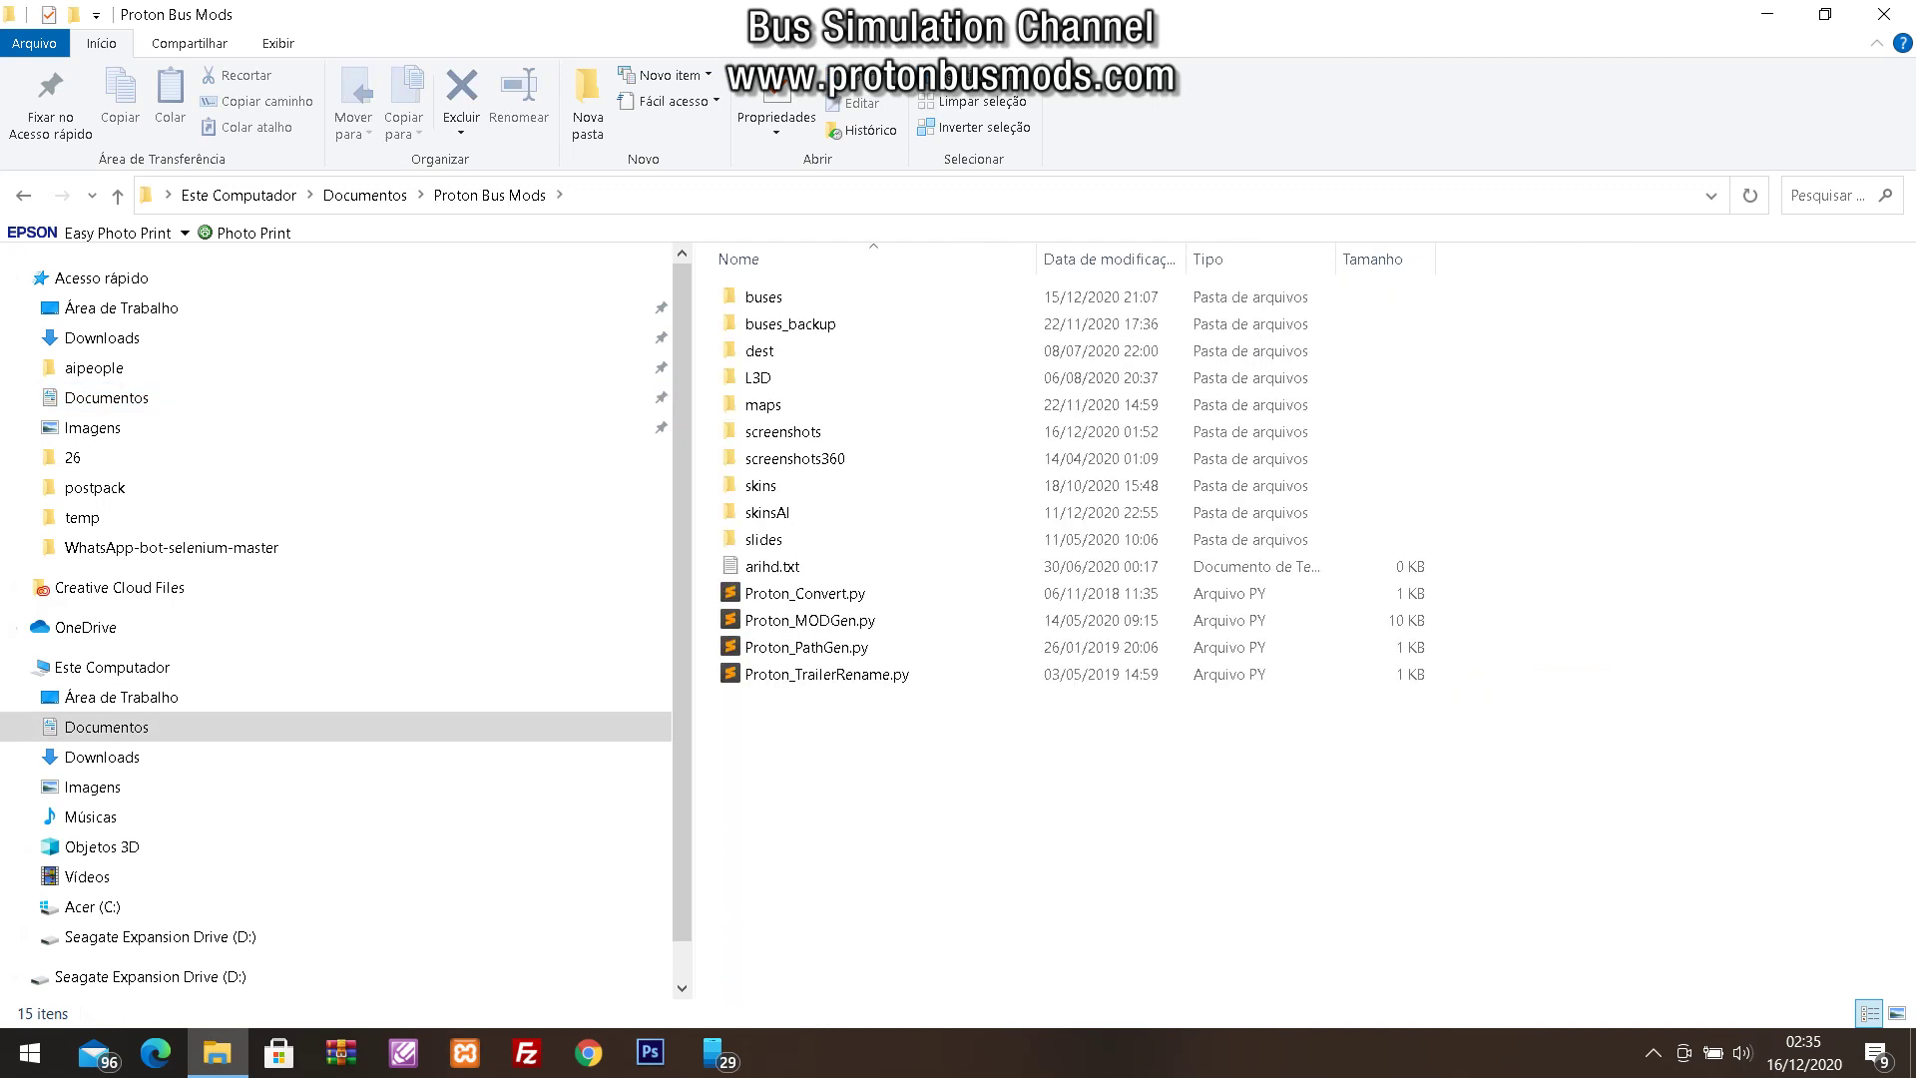
# Open the buses folder, then find and open the MiBRT1_UDA_LITE bus folder
pyautogui.doubleClick(769, 297)
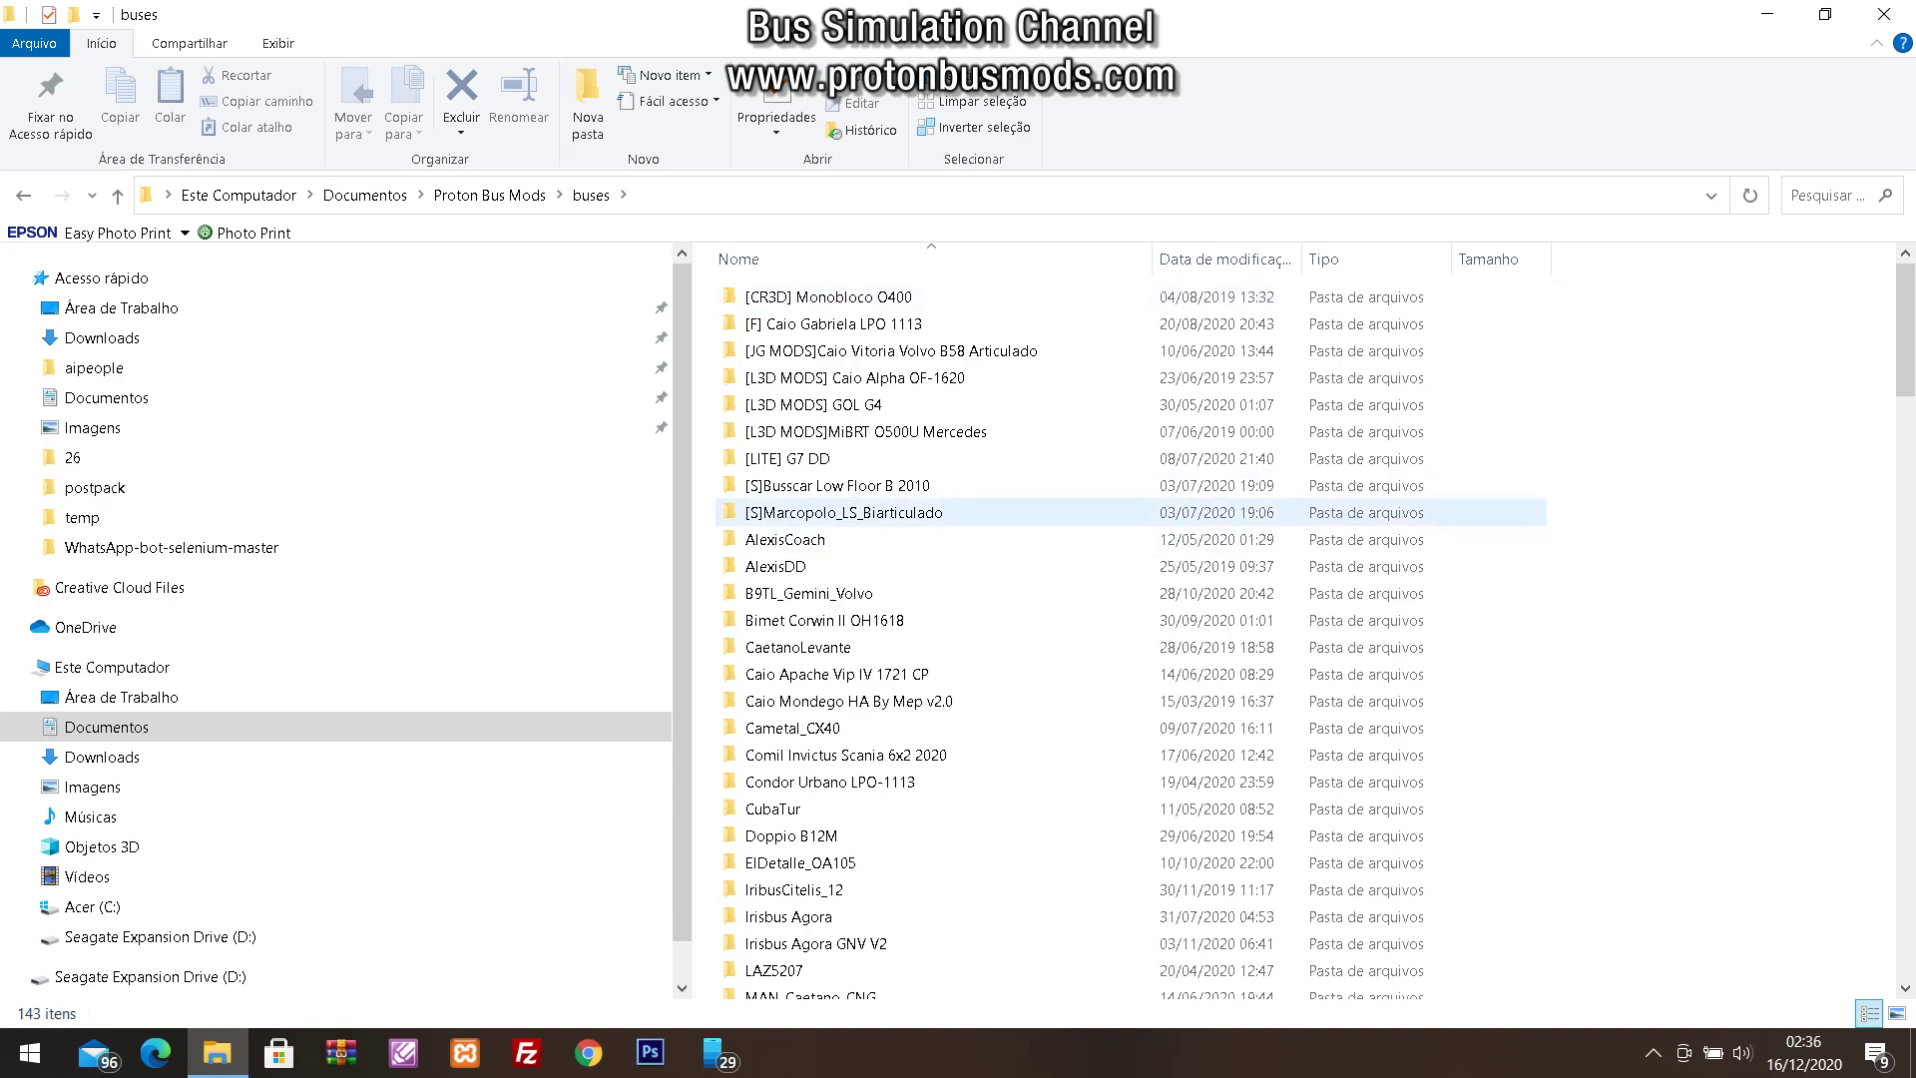
pyautogui.scroll(-3, 893, 527)
pyautogui.scroll(-2, 893, 527)
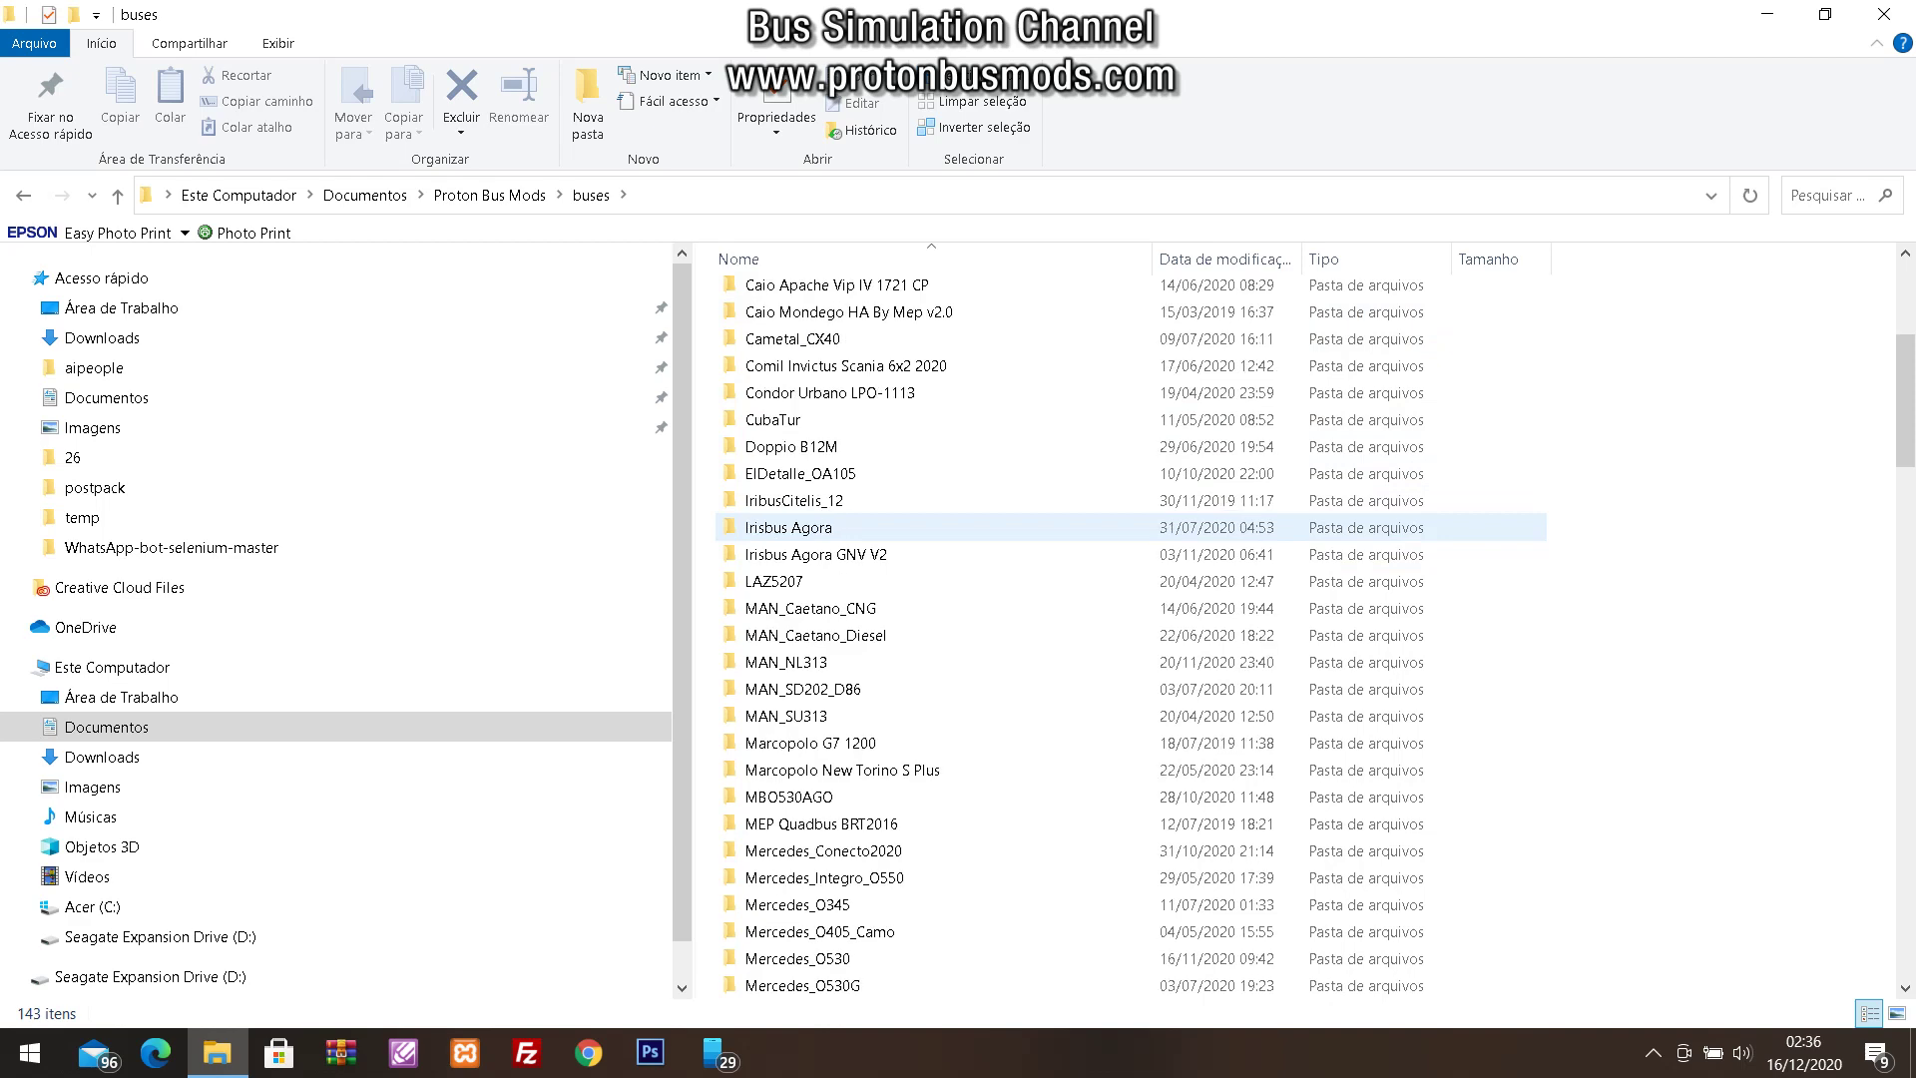
pyautogui.scroll(-7, 893, 527)
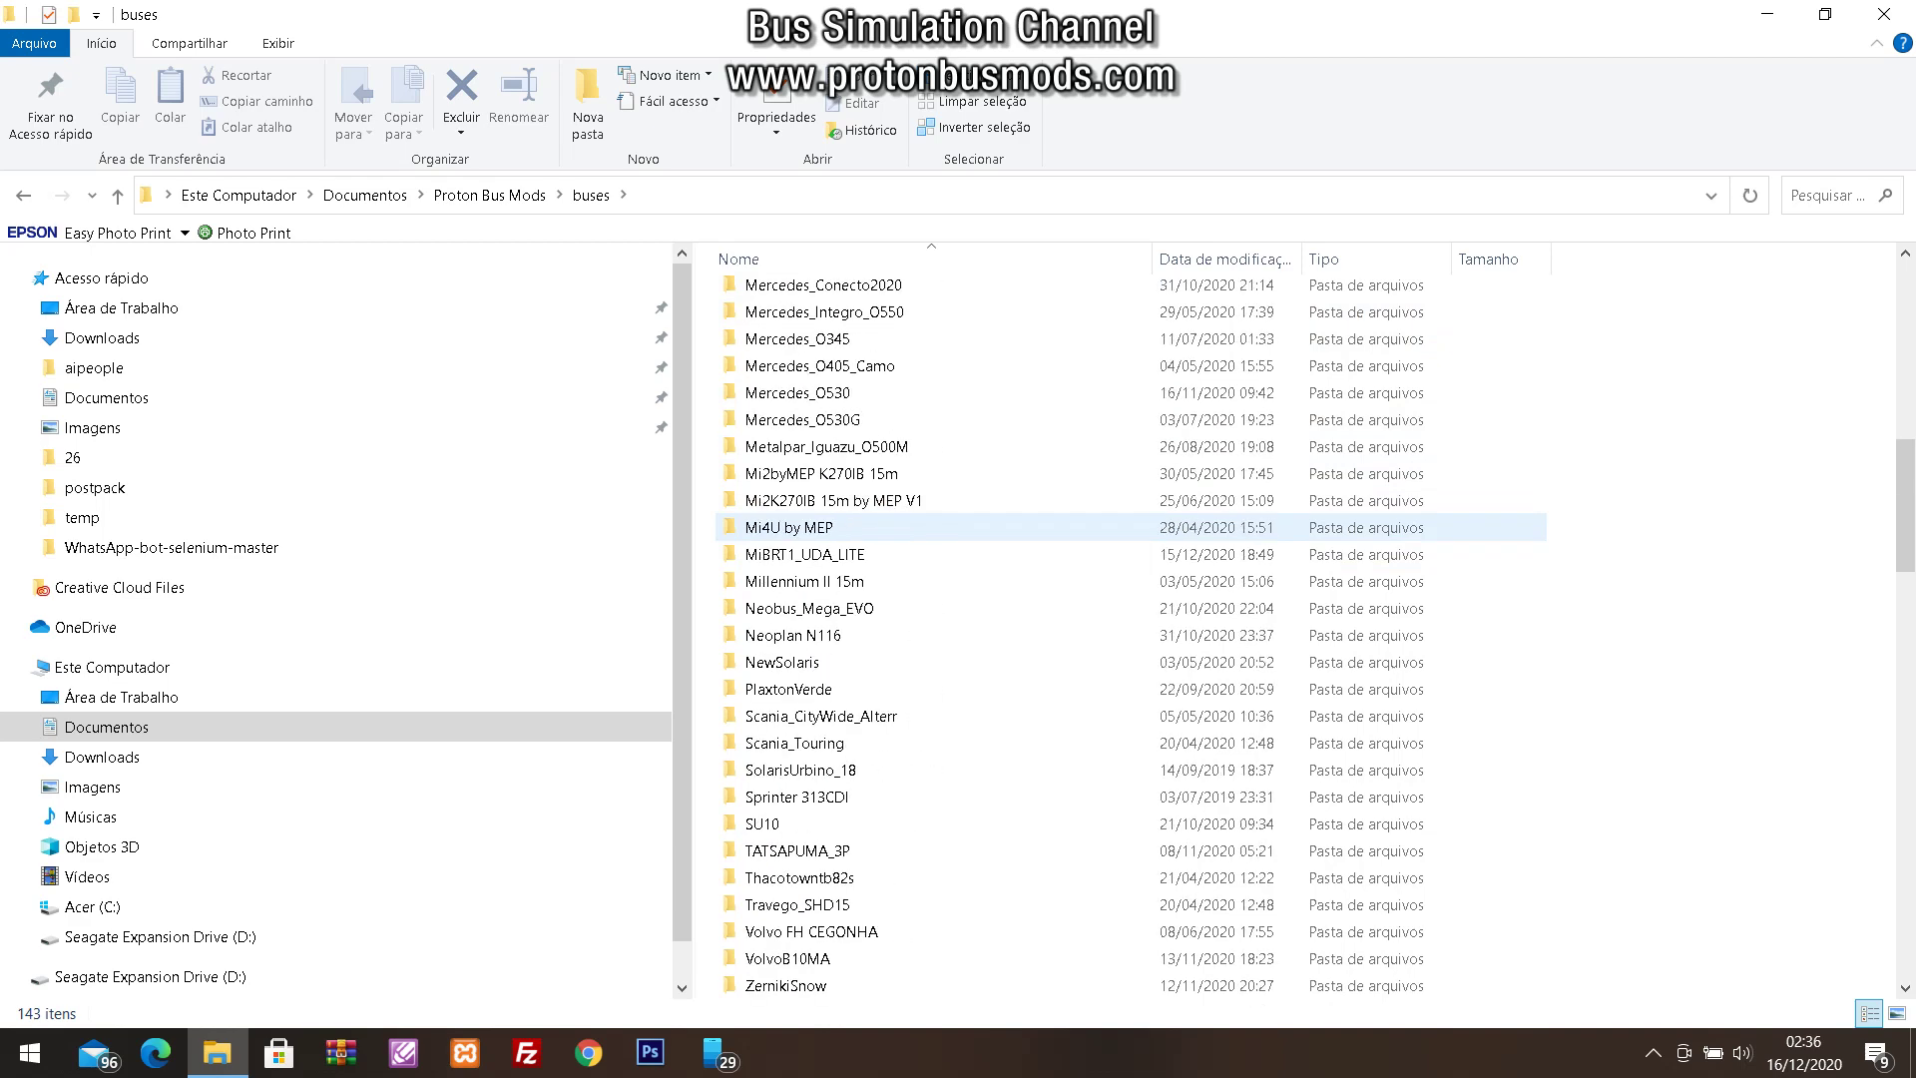
pyautogui.scroll(12, 893, 514)
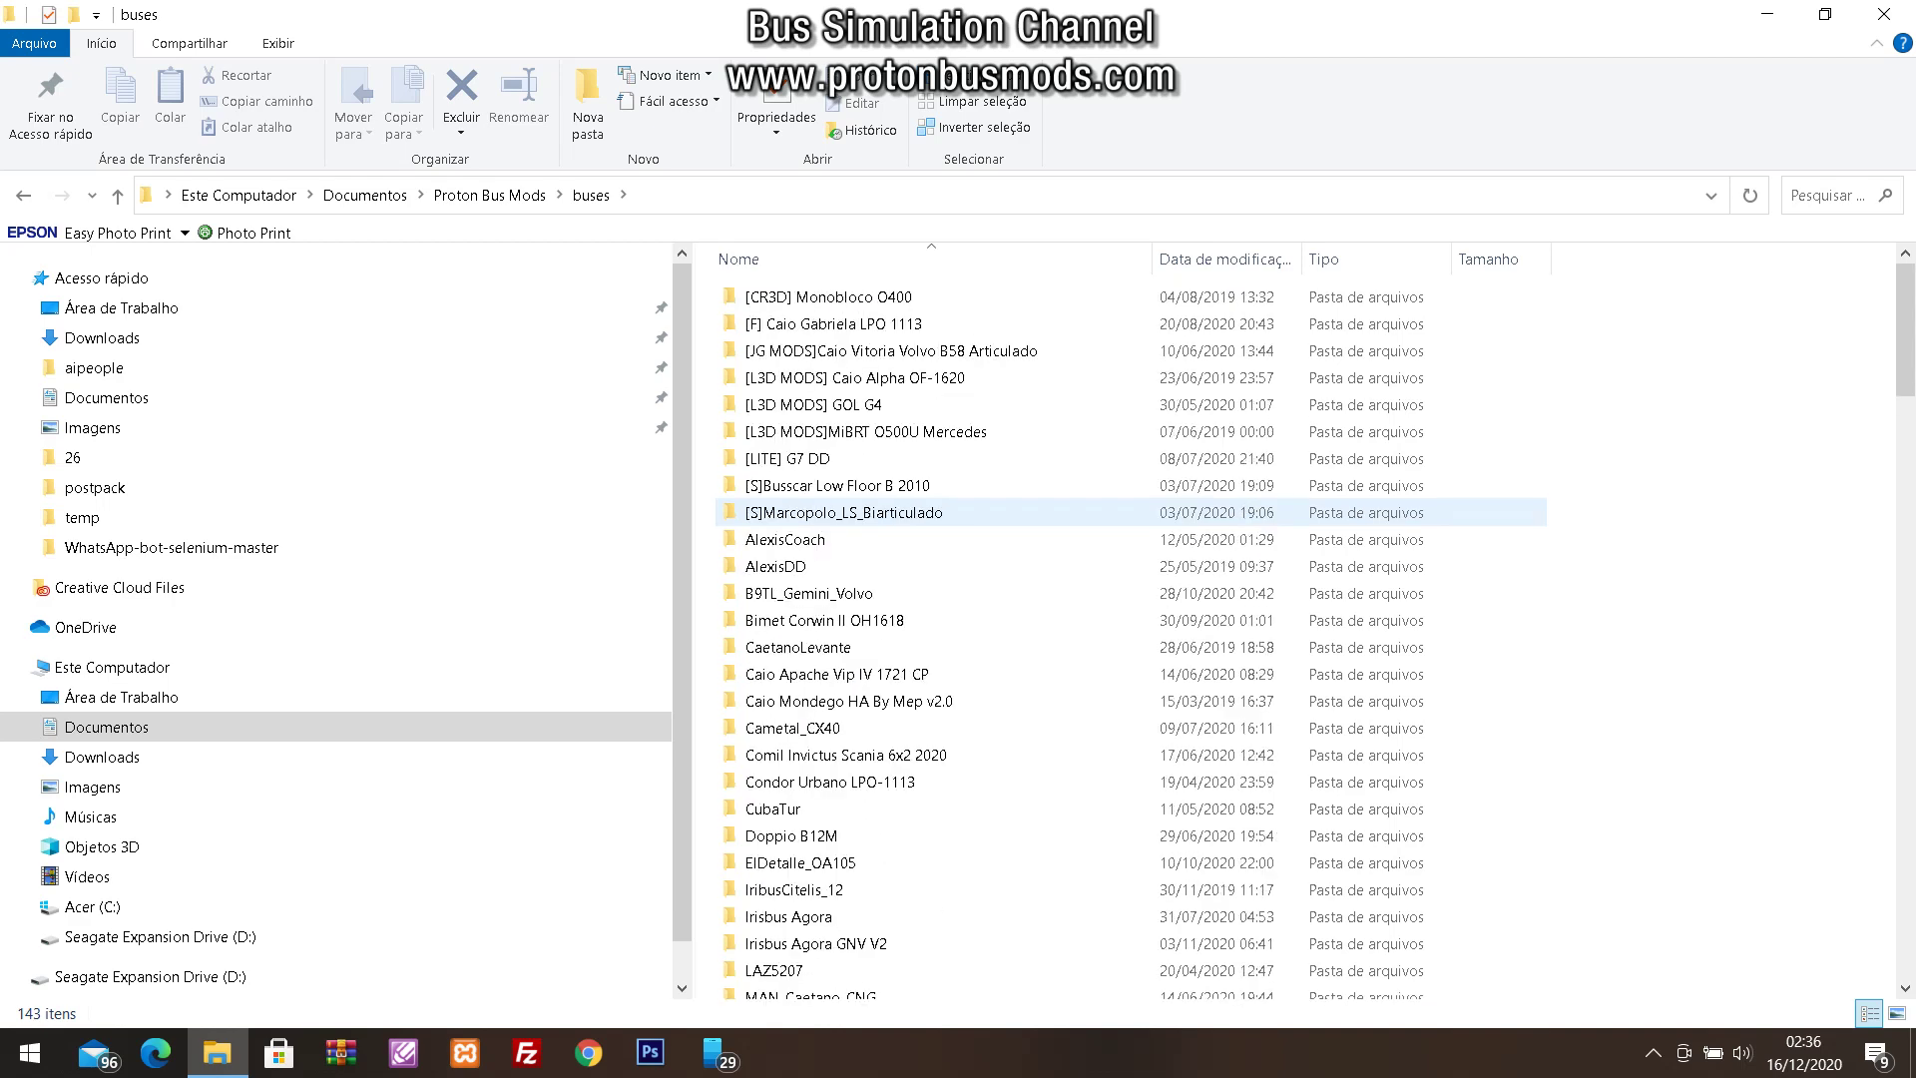
pyautogui.scroll(-2, 893, 512)
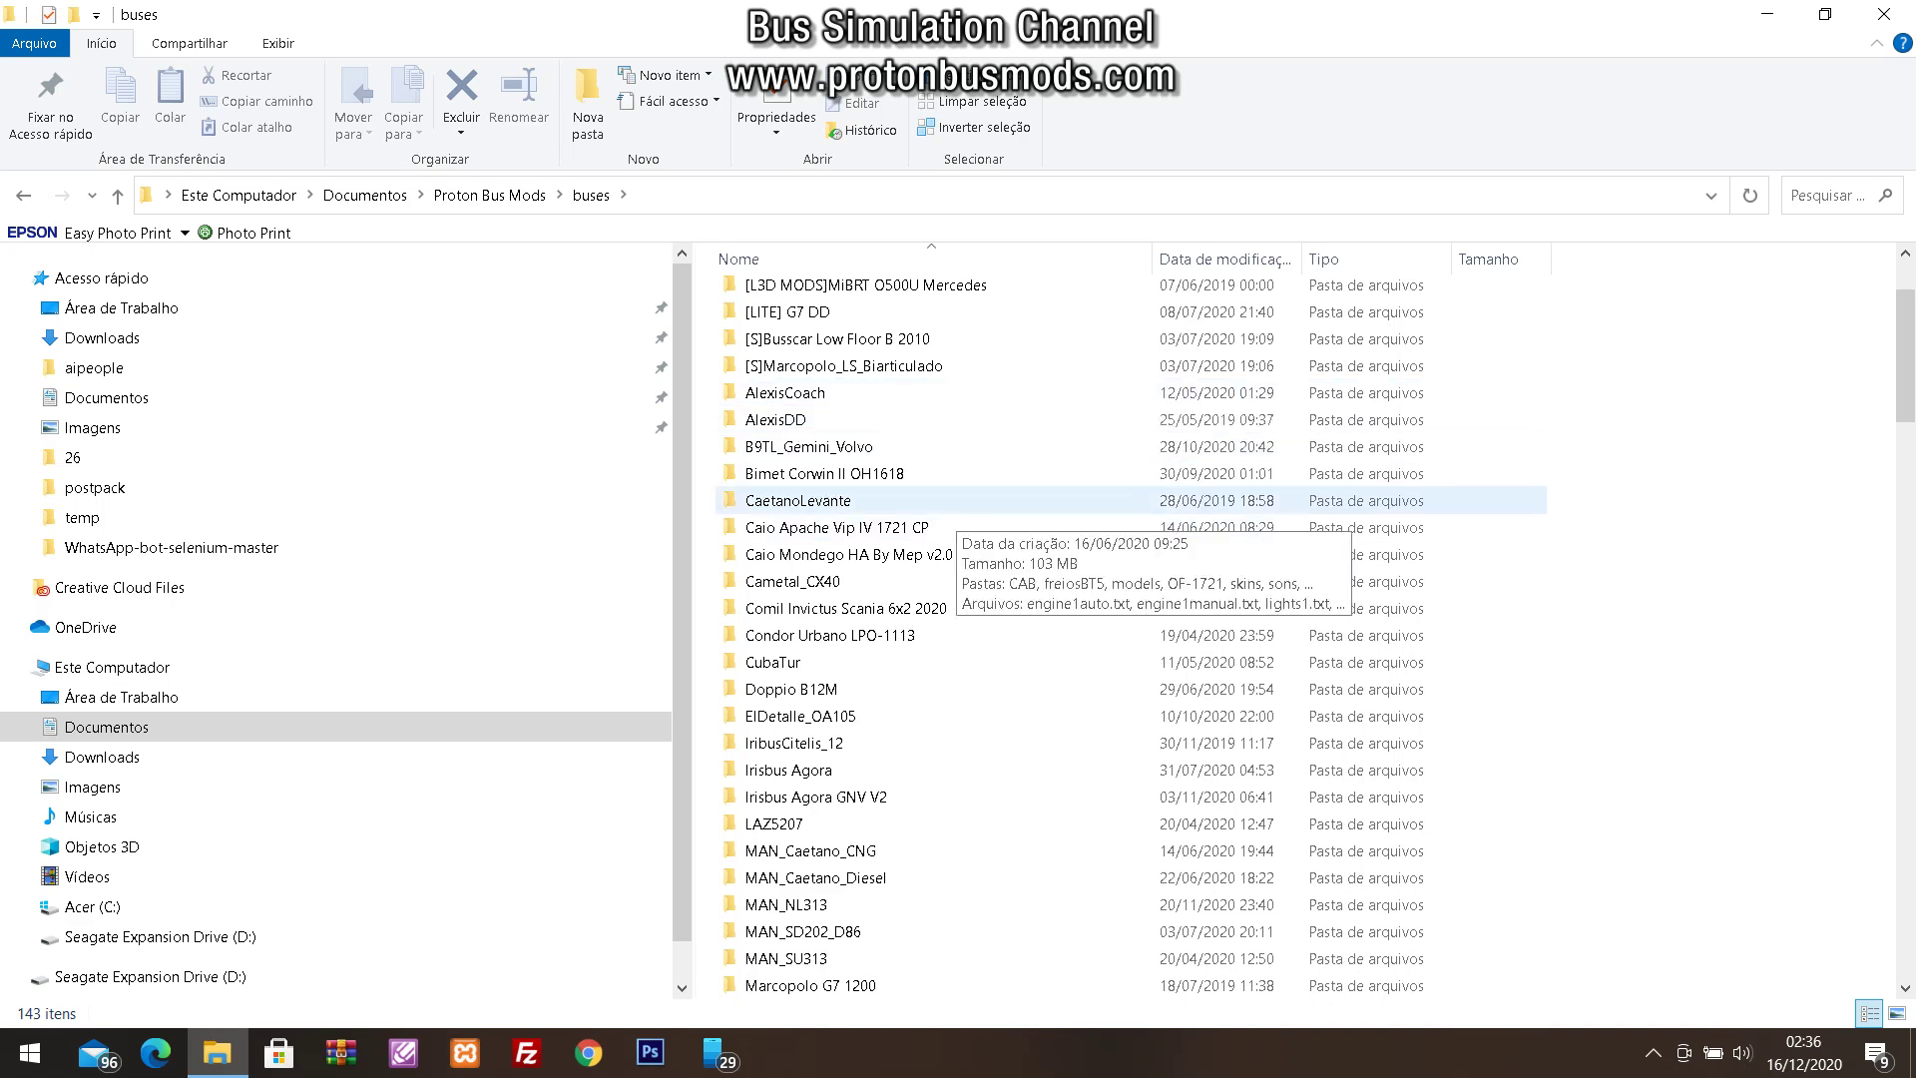
pyautogui.scroll(-1, 943, 504)
pyautogui.scroll(-2, 943, 500)
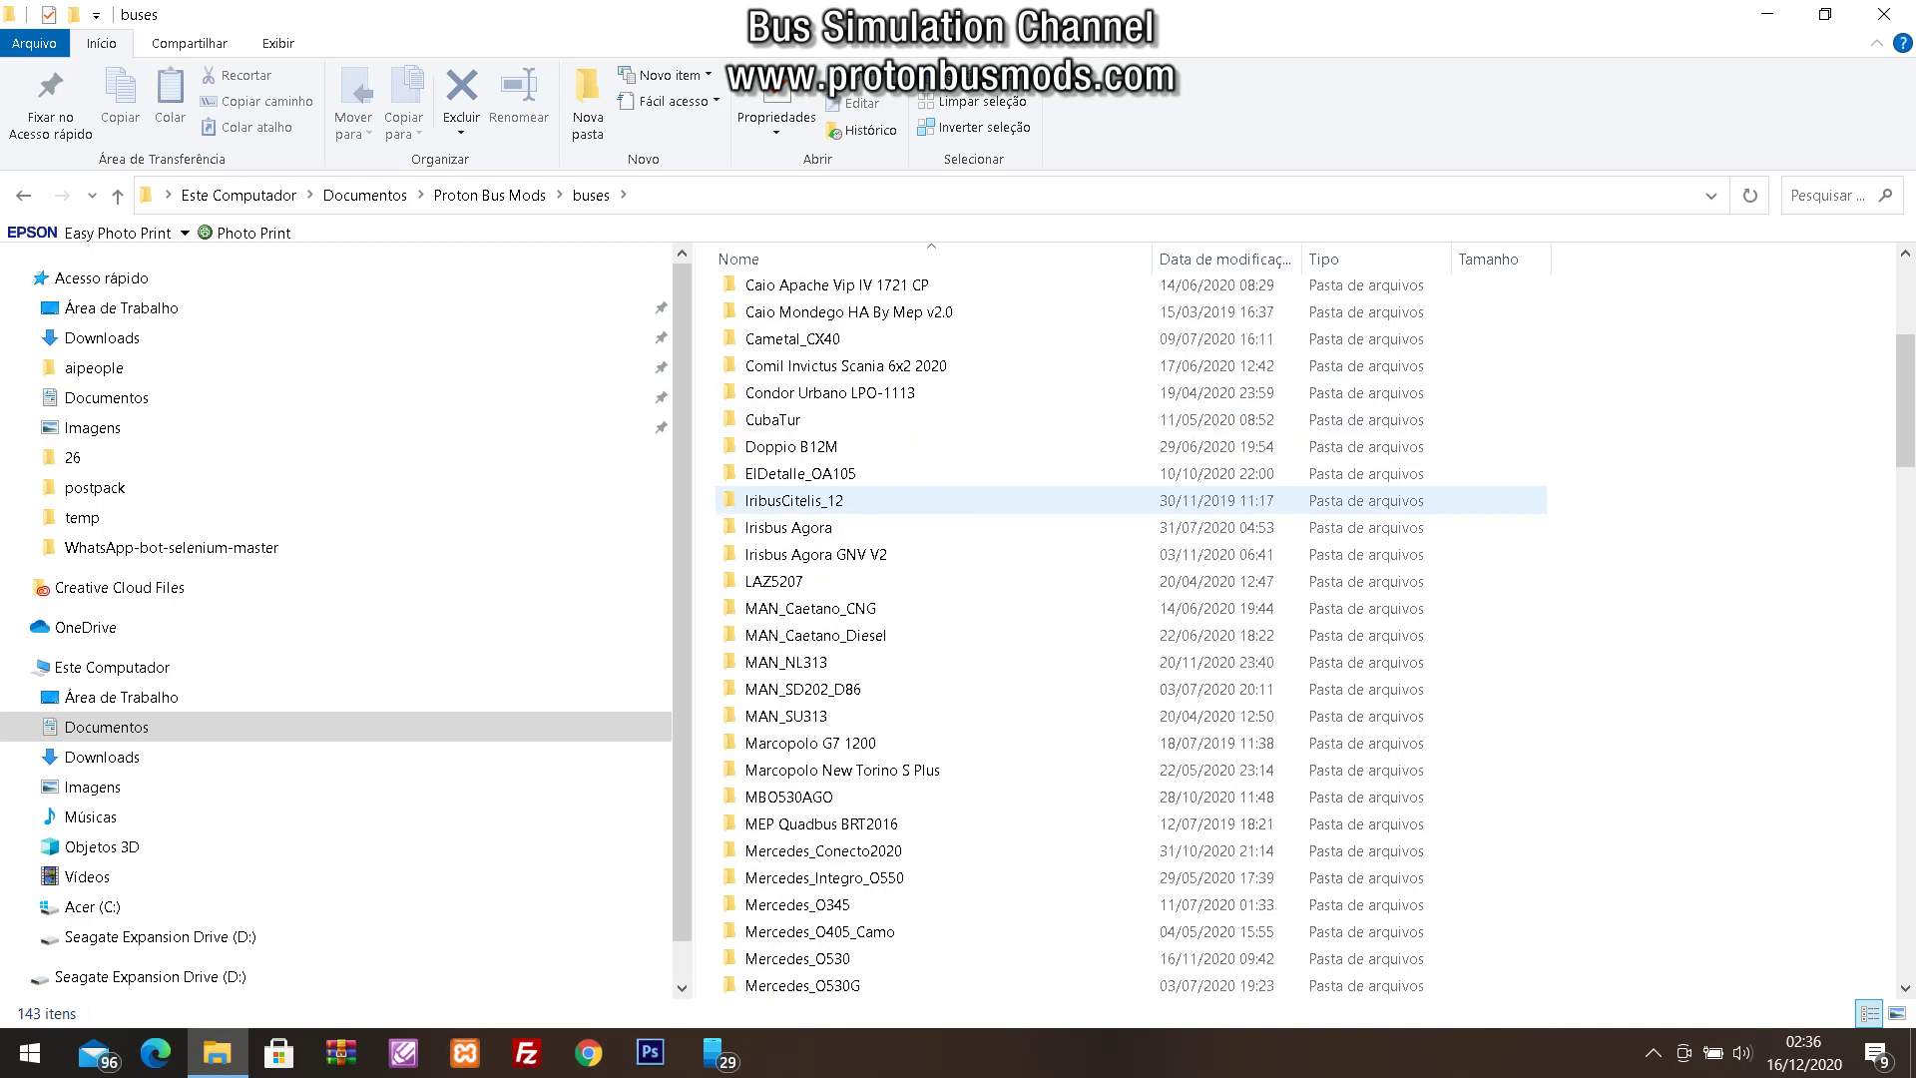
pyautogui.scroll(-3, 943, 504)
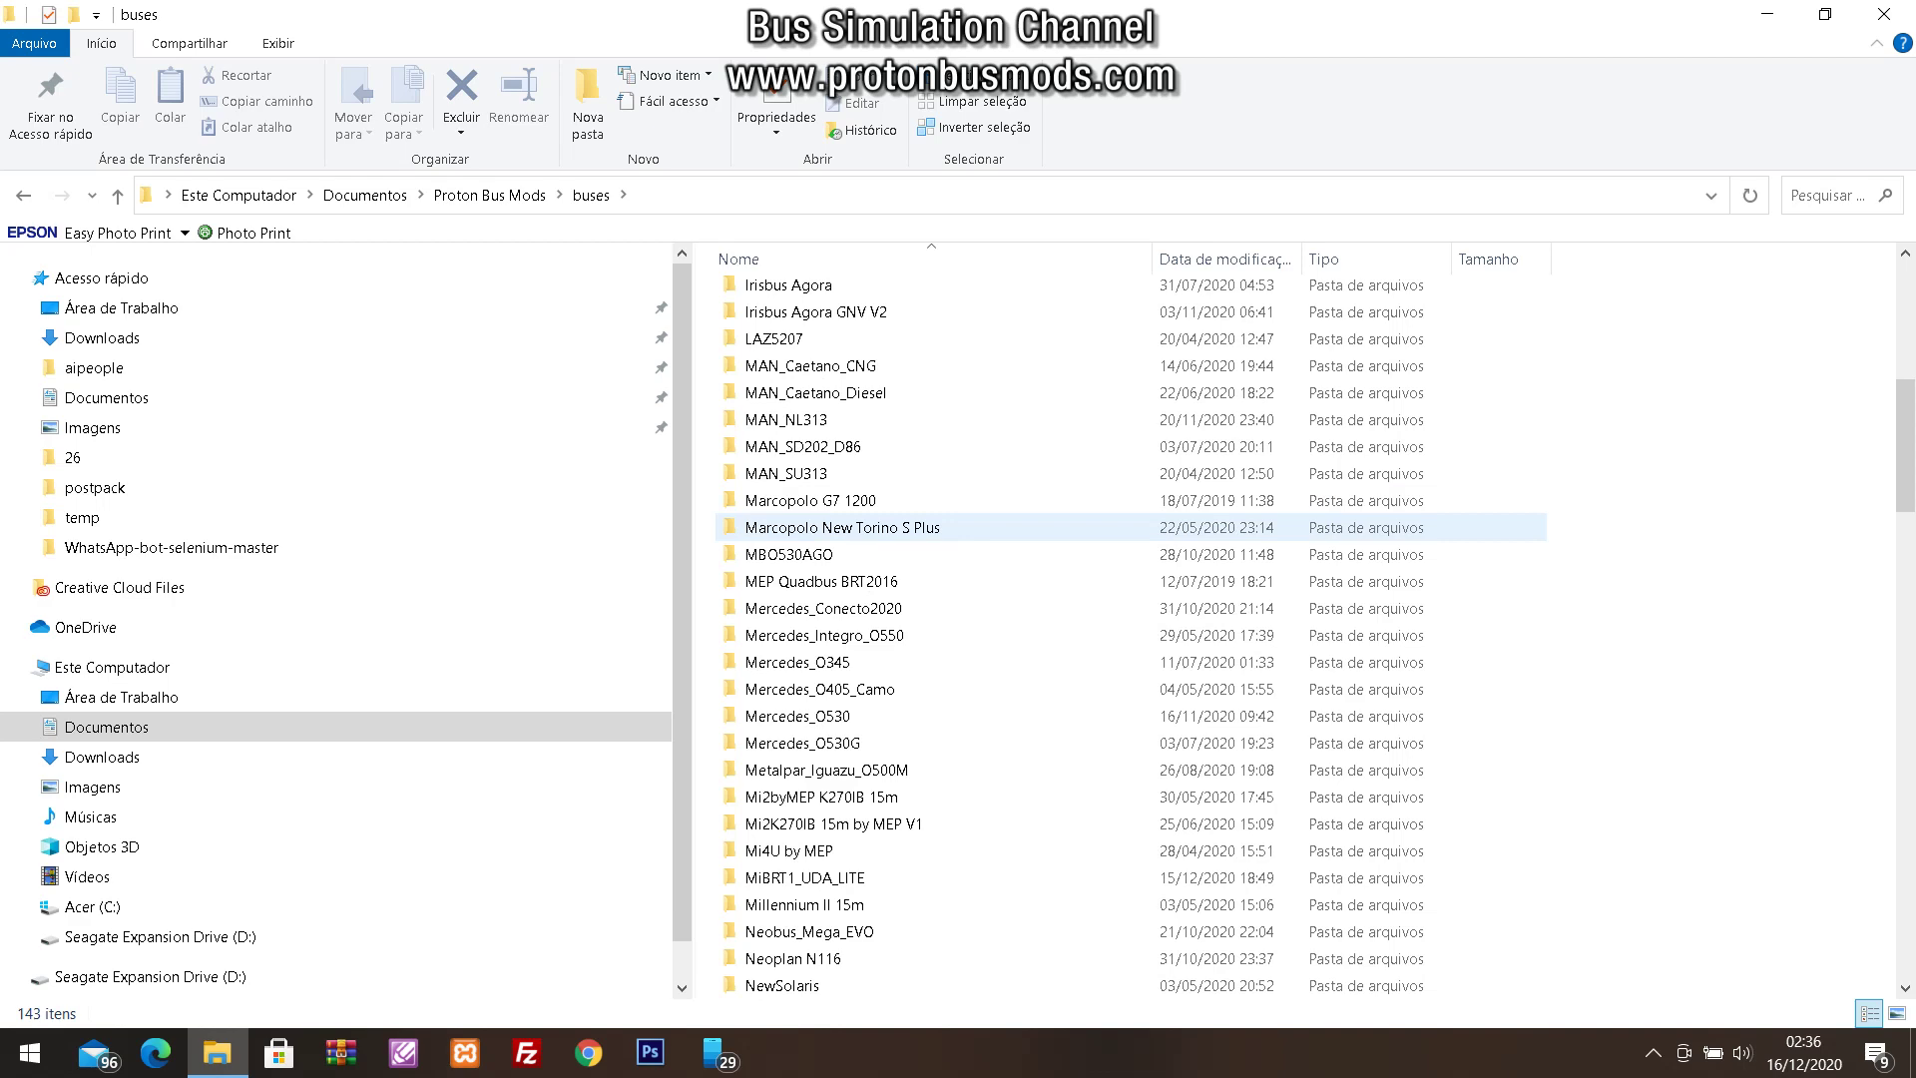
pyautogui.scroll(2, 943, 528)
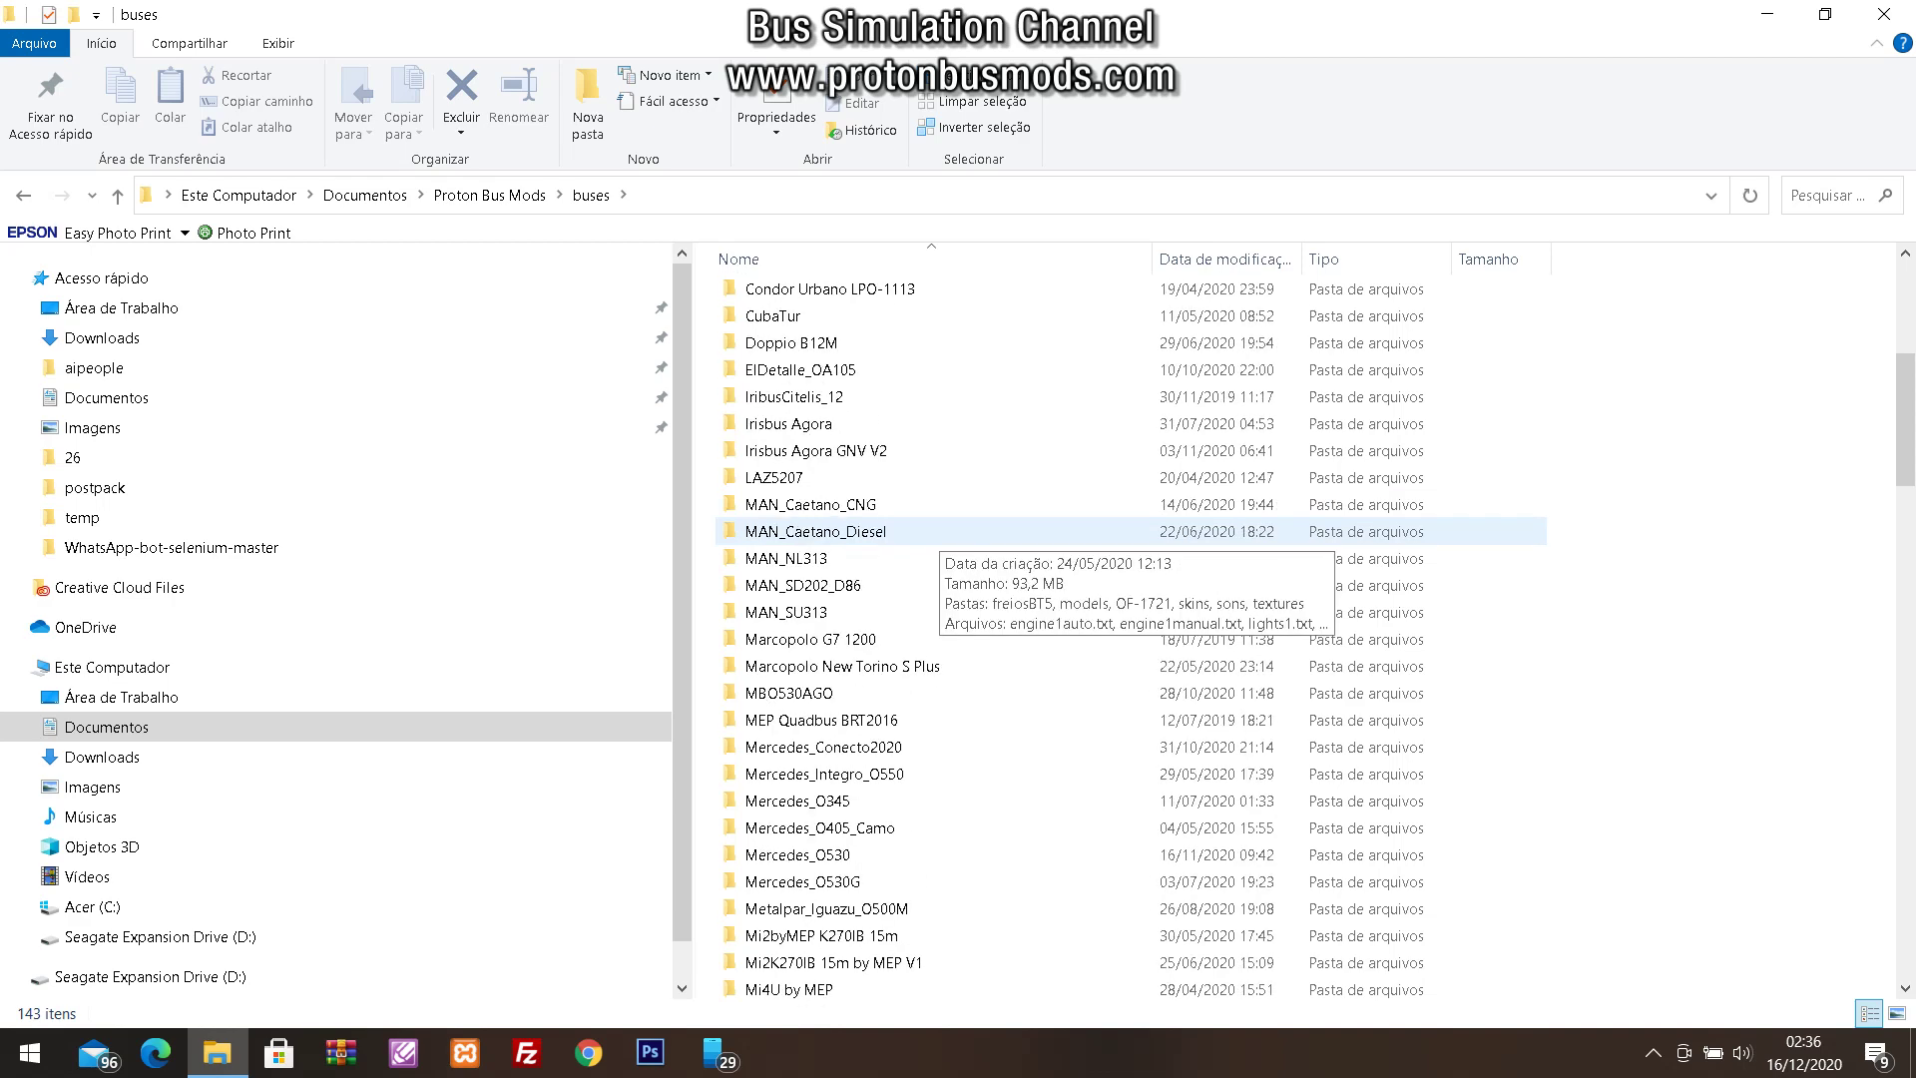
pyautogui.scroll(2, 943, 529)
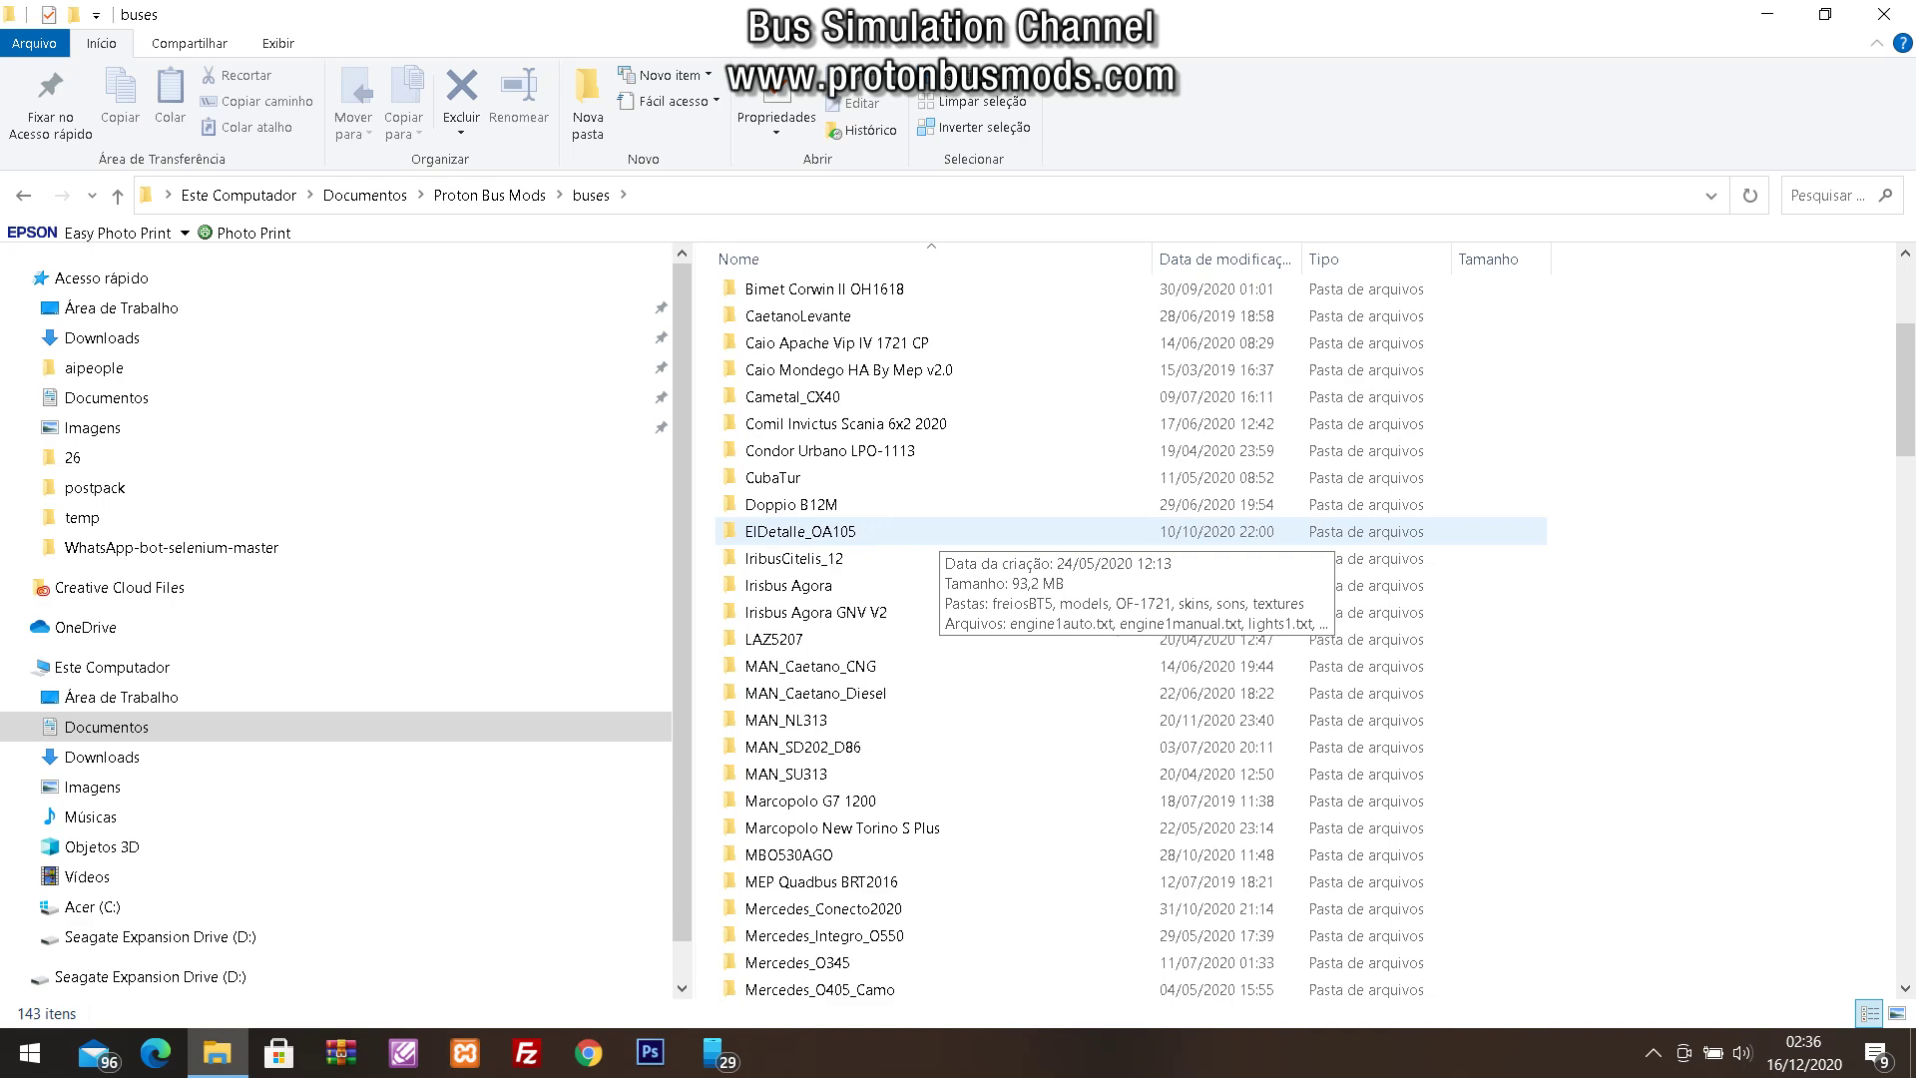
pyautogui.scroll(-7, 943, 531)
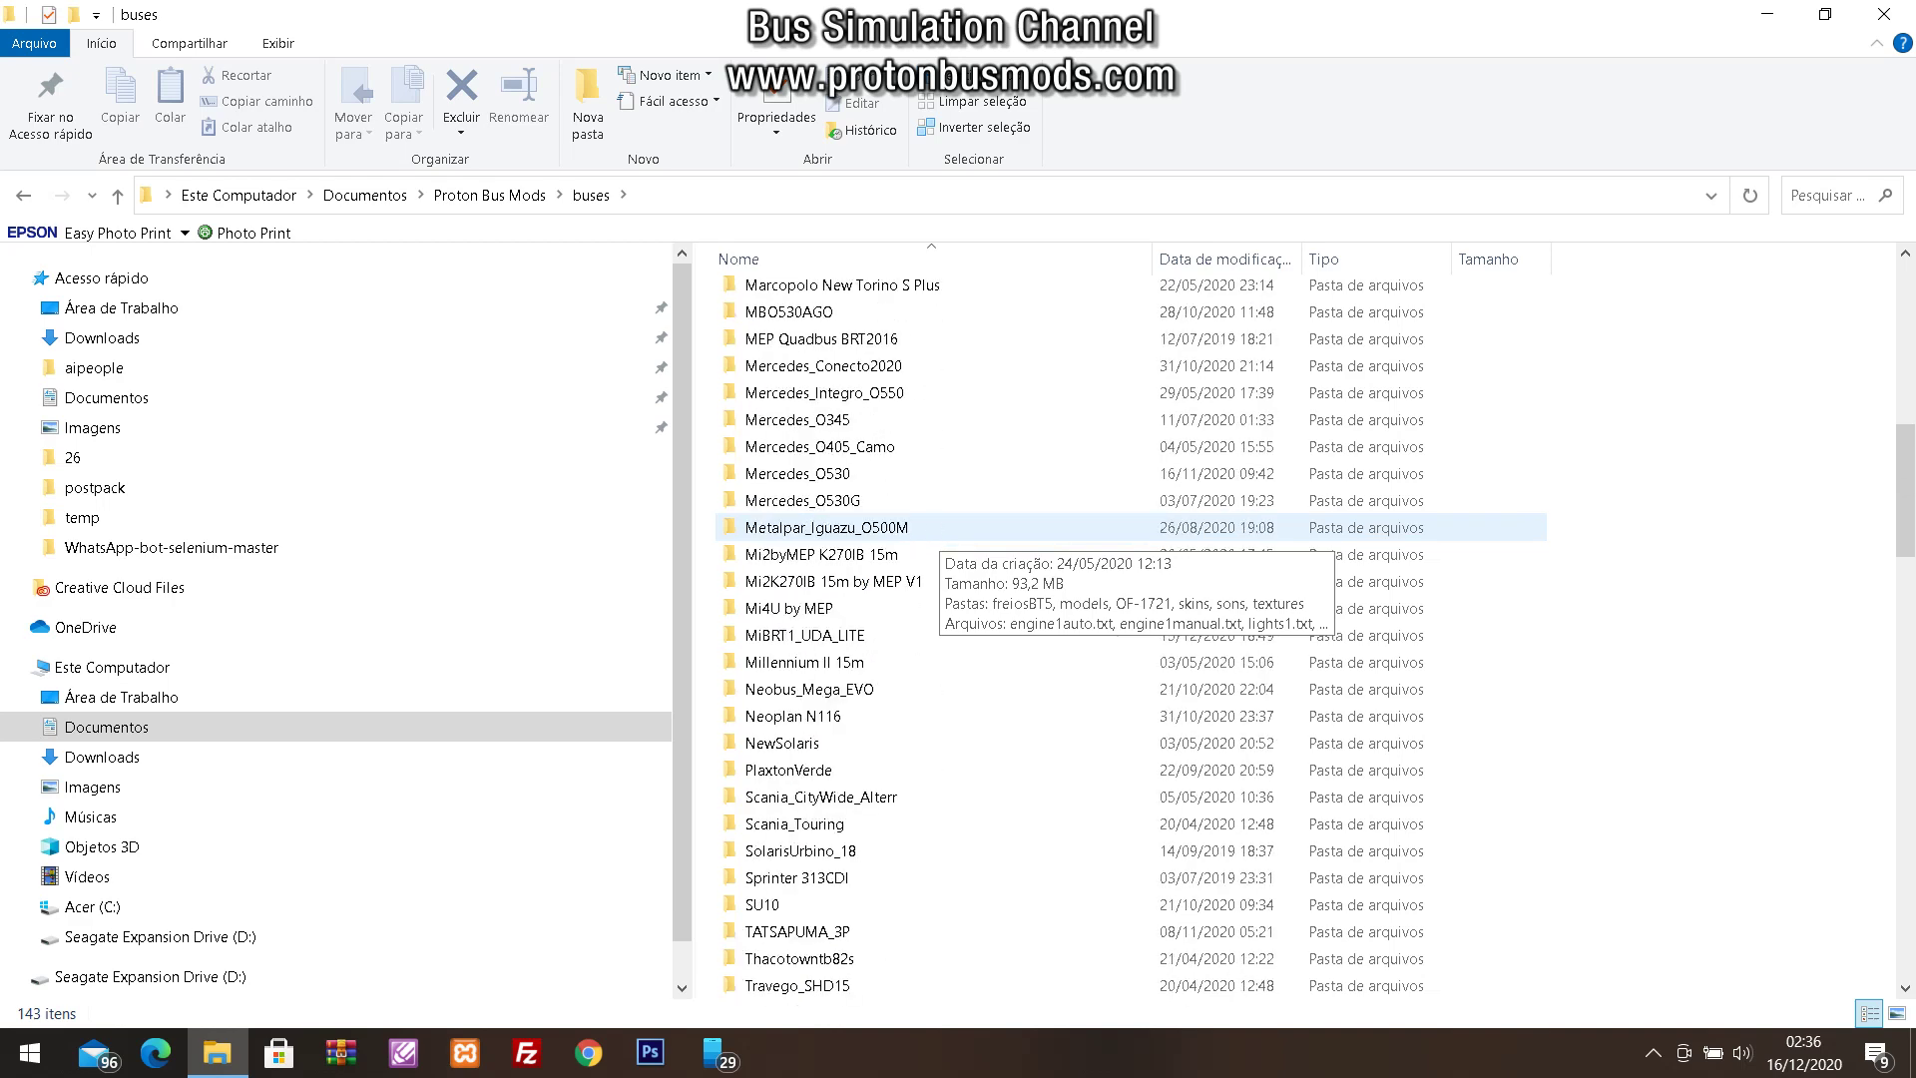
pyautogui.scroll(-1, 943, 529)
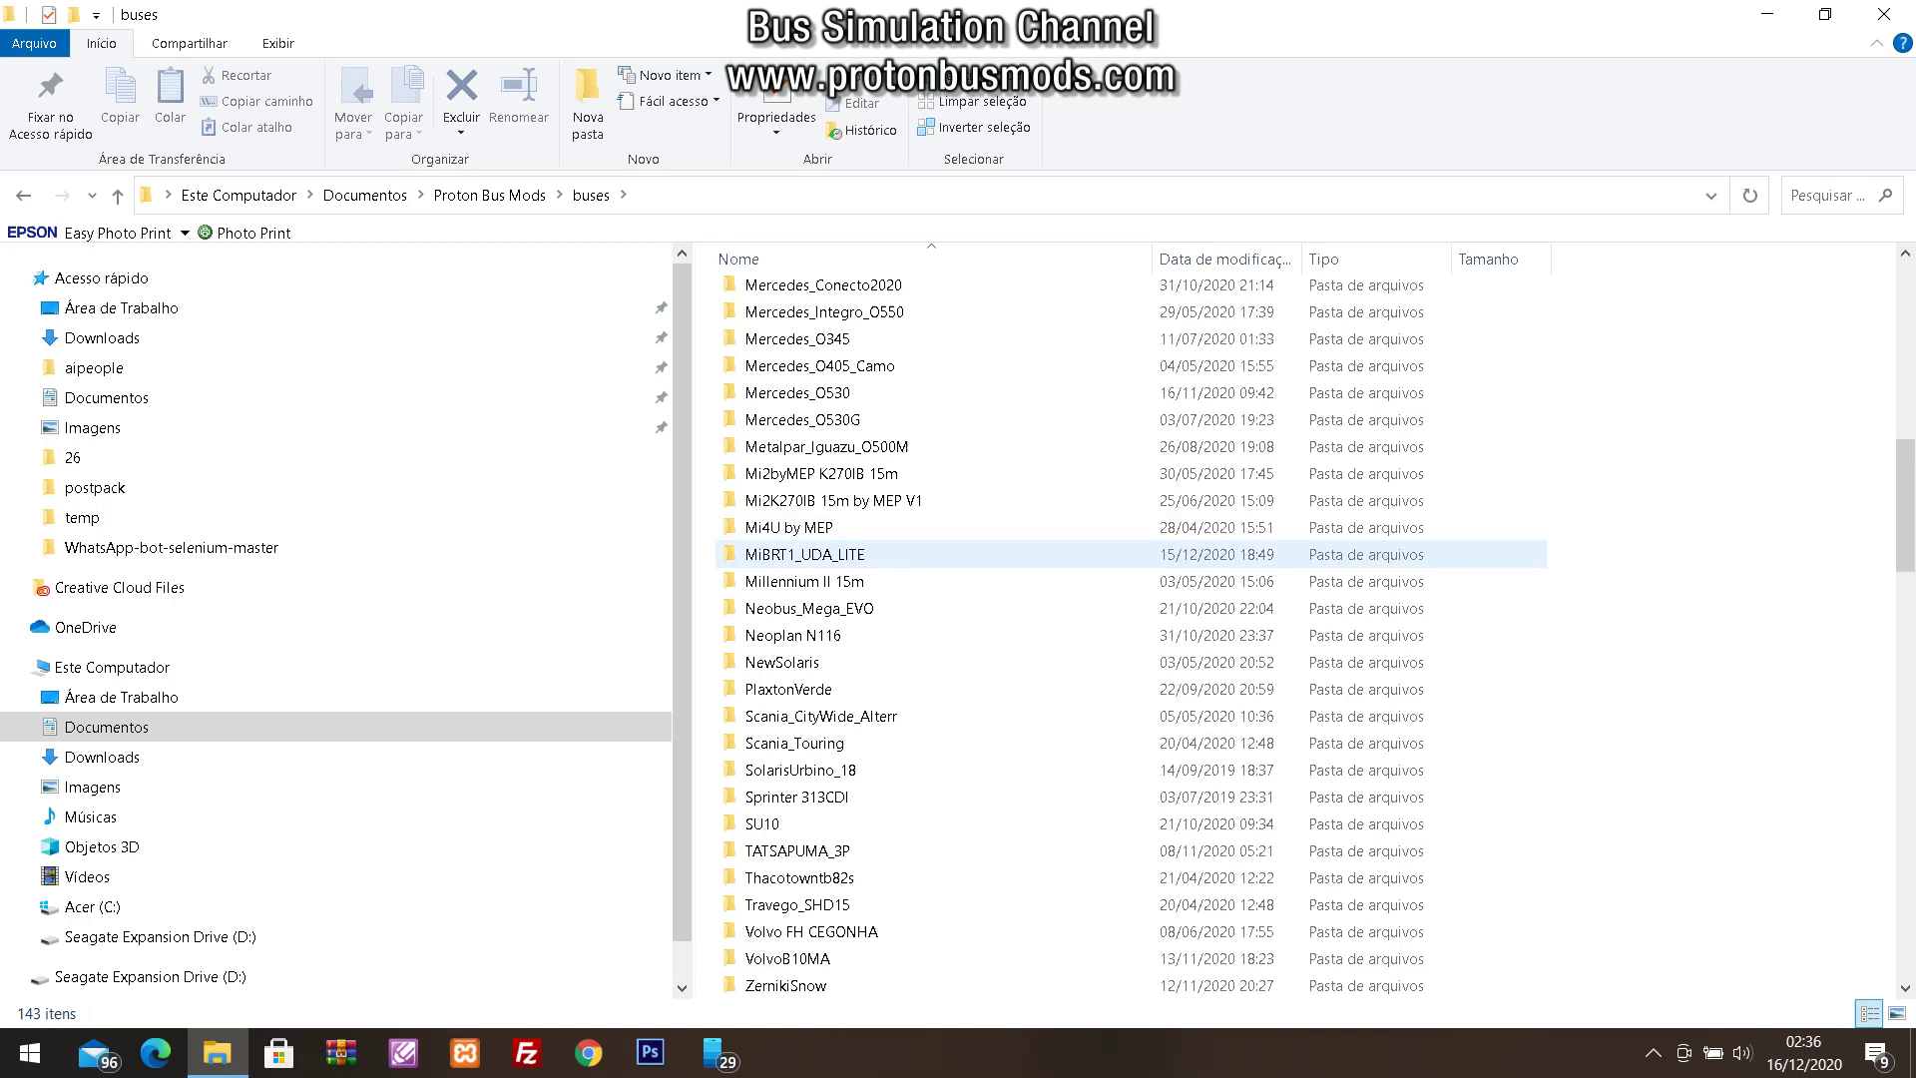
pyautogui.doubleClick(943, 552)
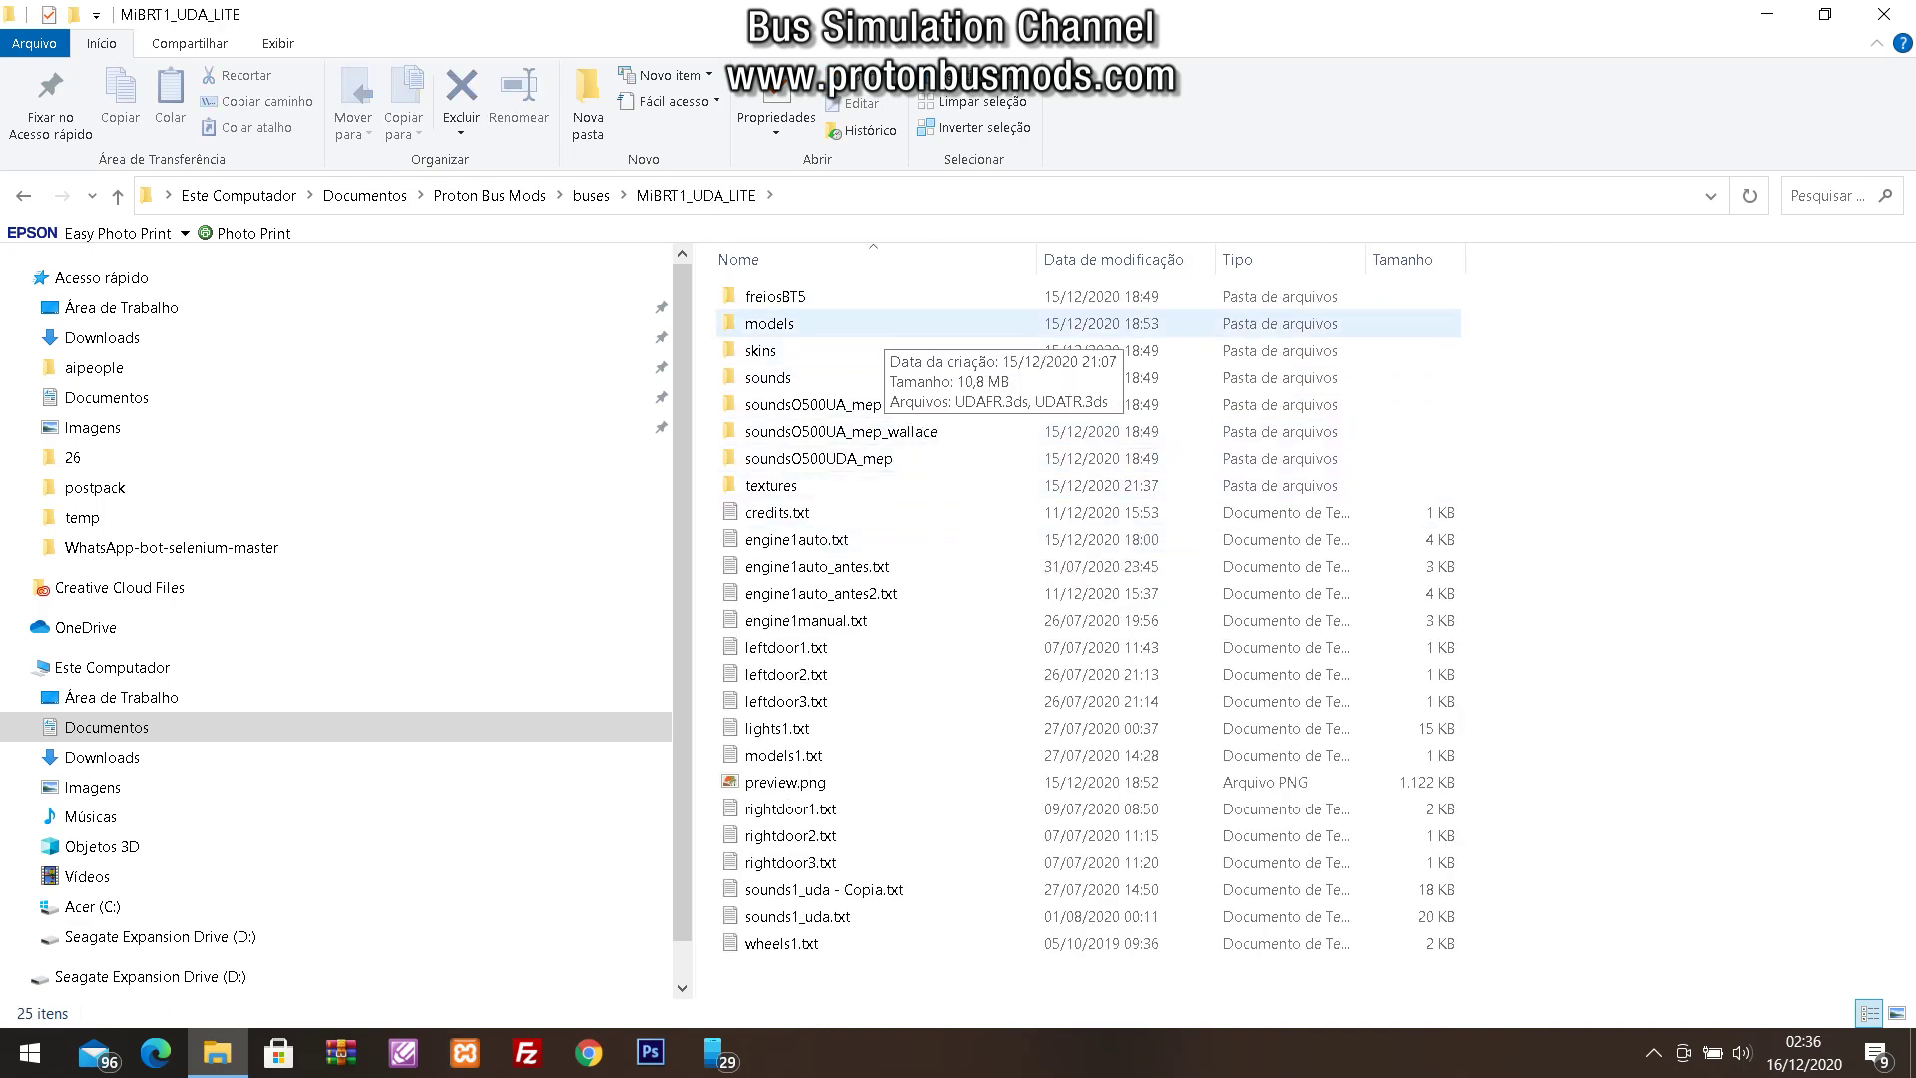
# Copy UDAFR.3ds and UDATR.3ds from the models folder, then go back up and open textures
pyautogui.doubleClick(768, 323)
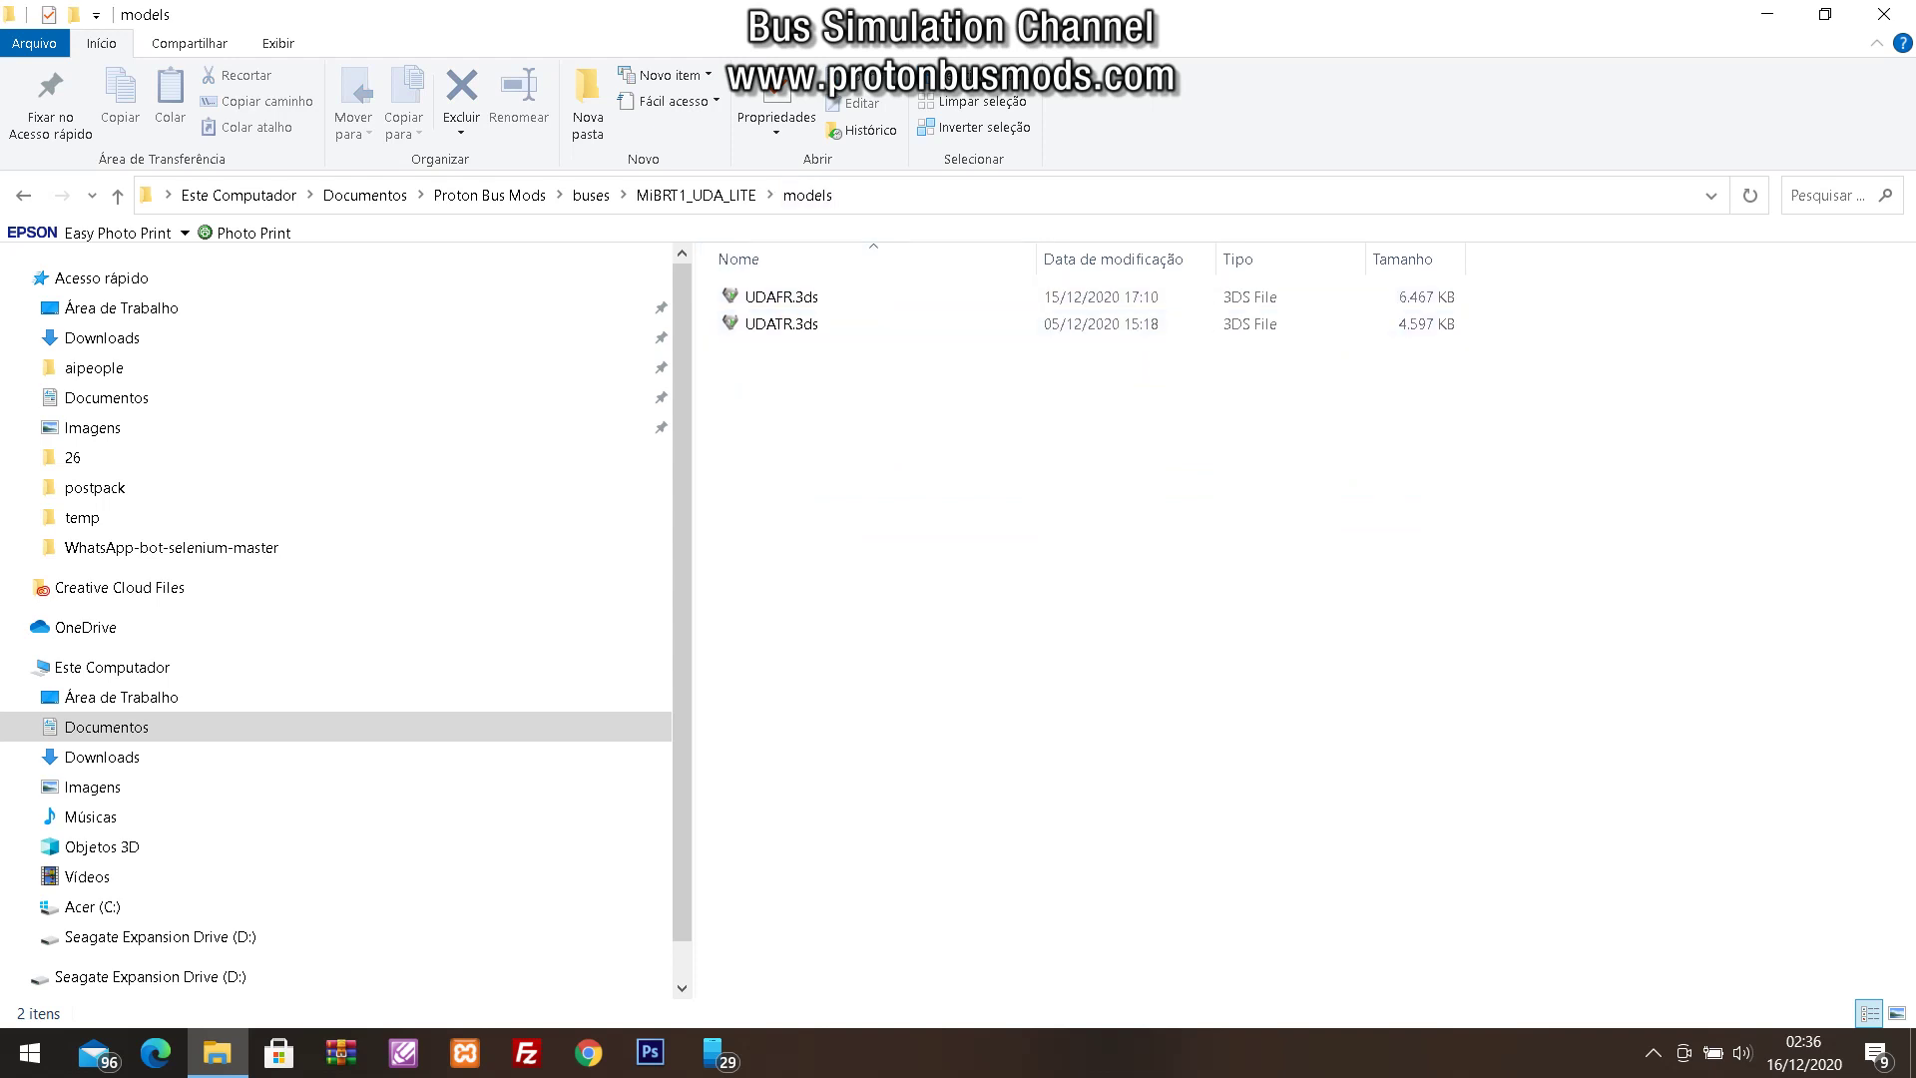
pyautogui.moveTo(819, 385); pyautogui.dragTo(758, 286)
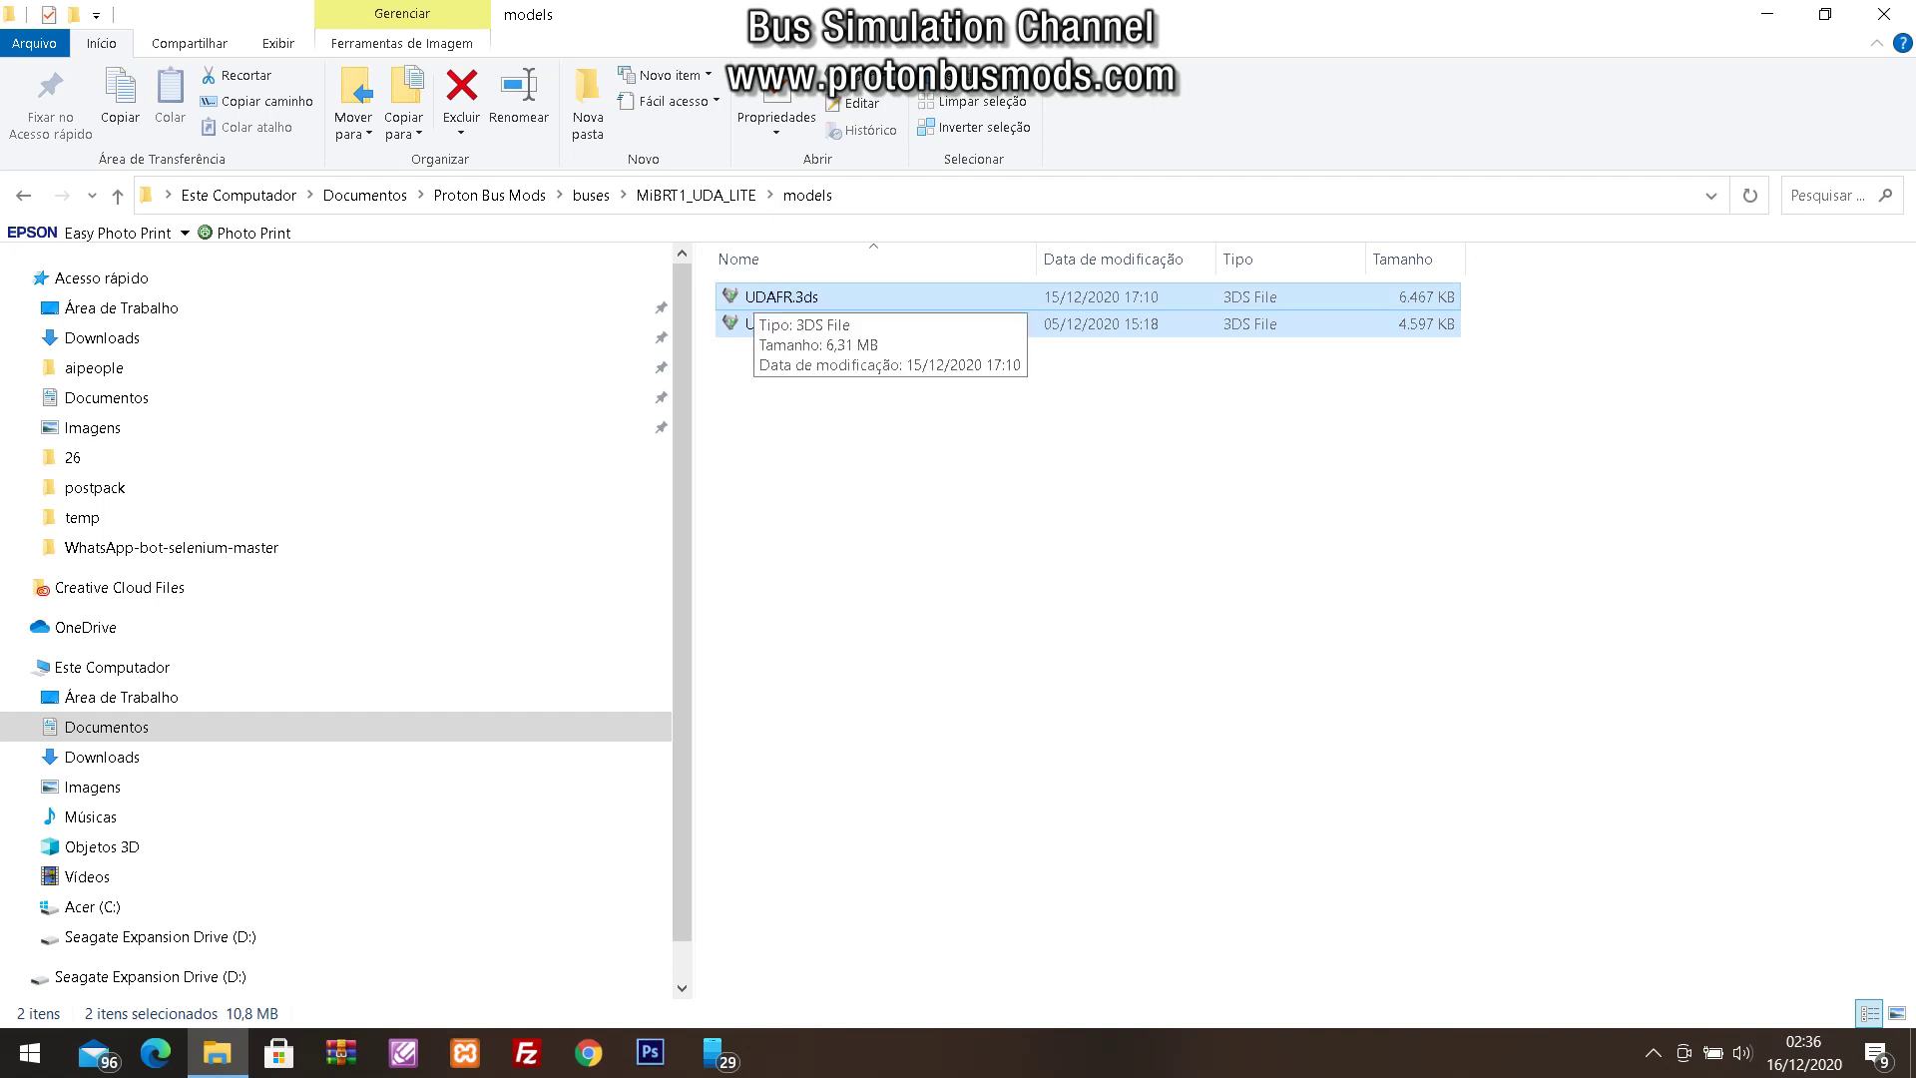
pyautogui.rightClick(754, 296)
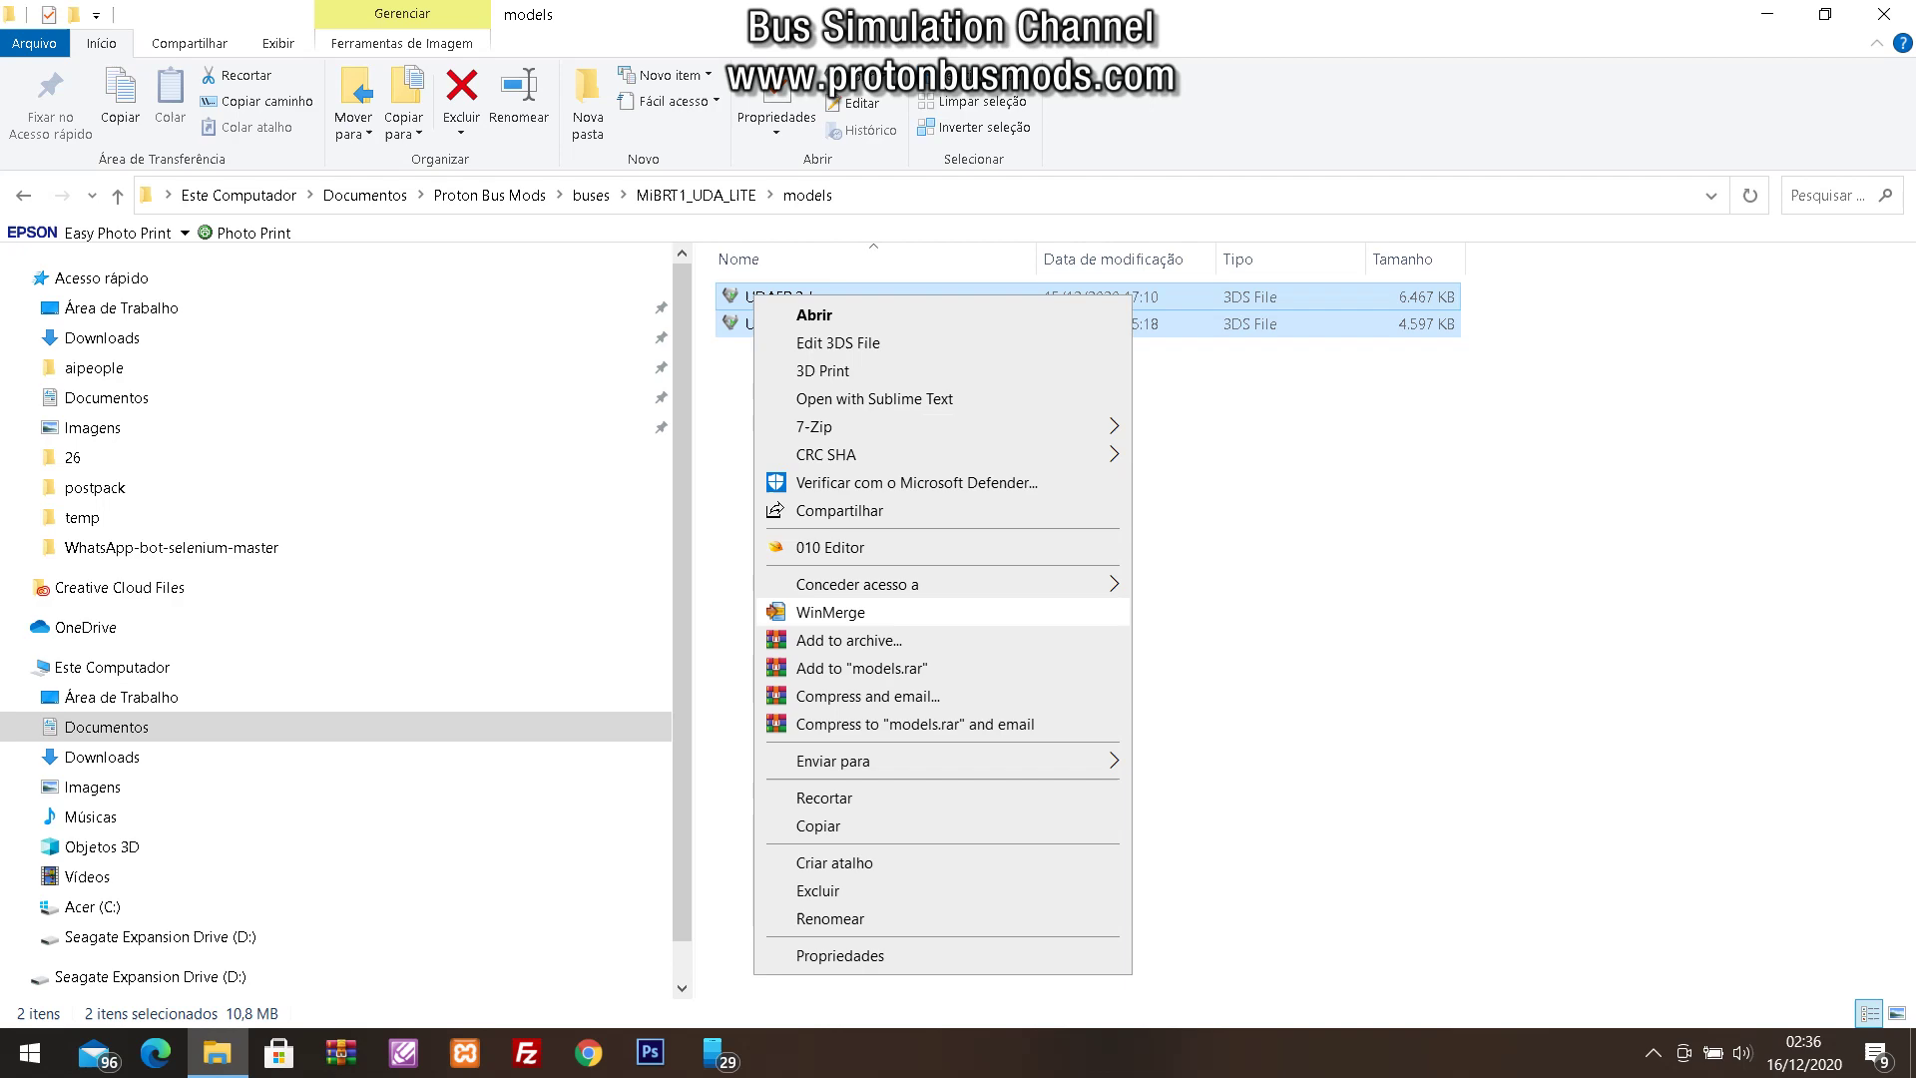
pyautogui.click(818, 826)
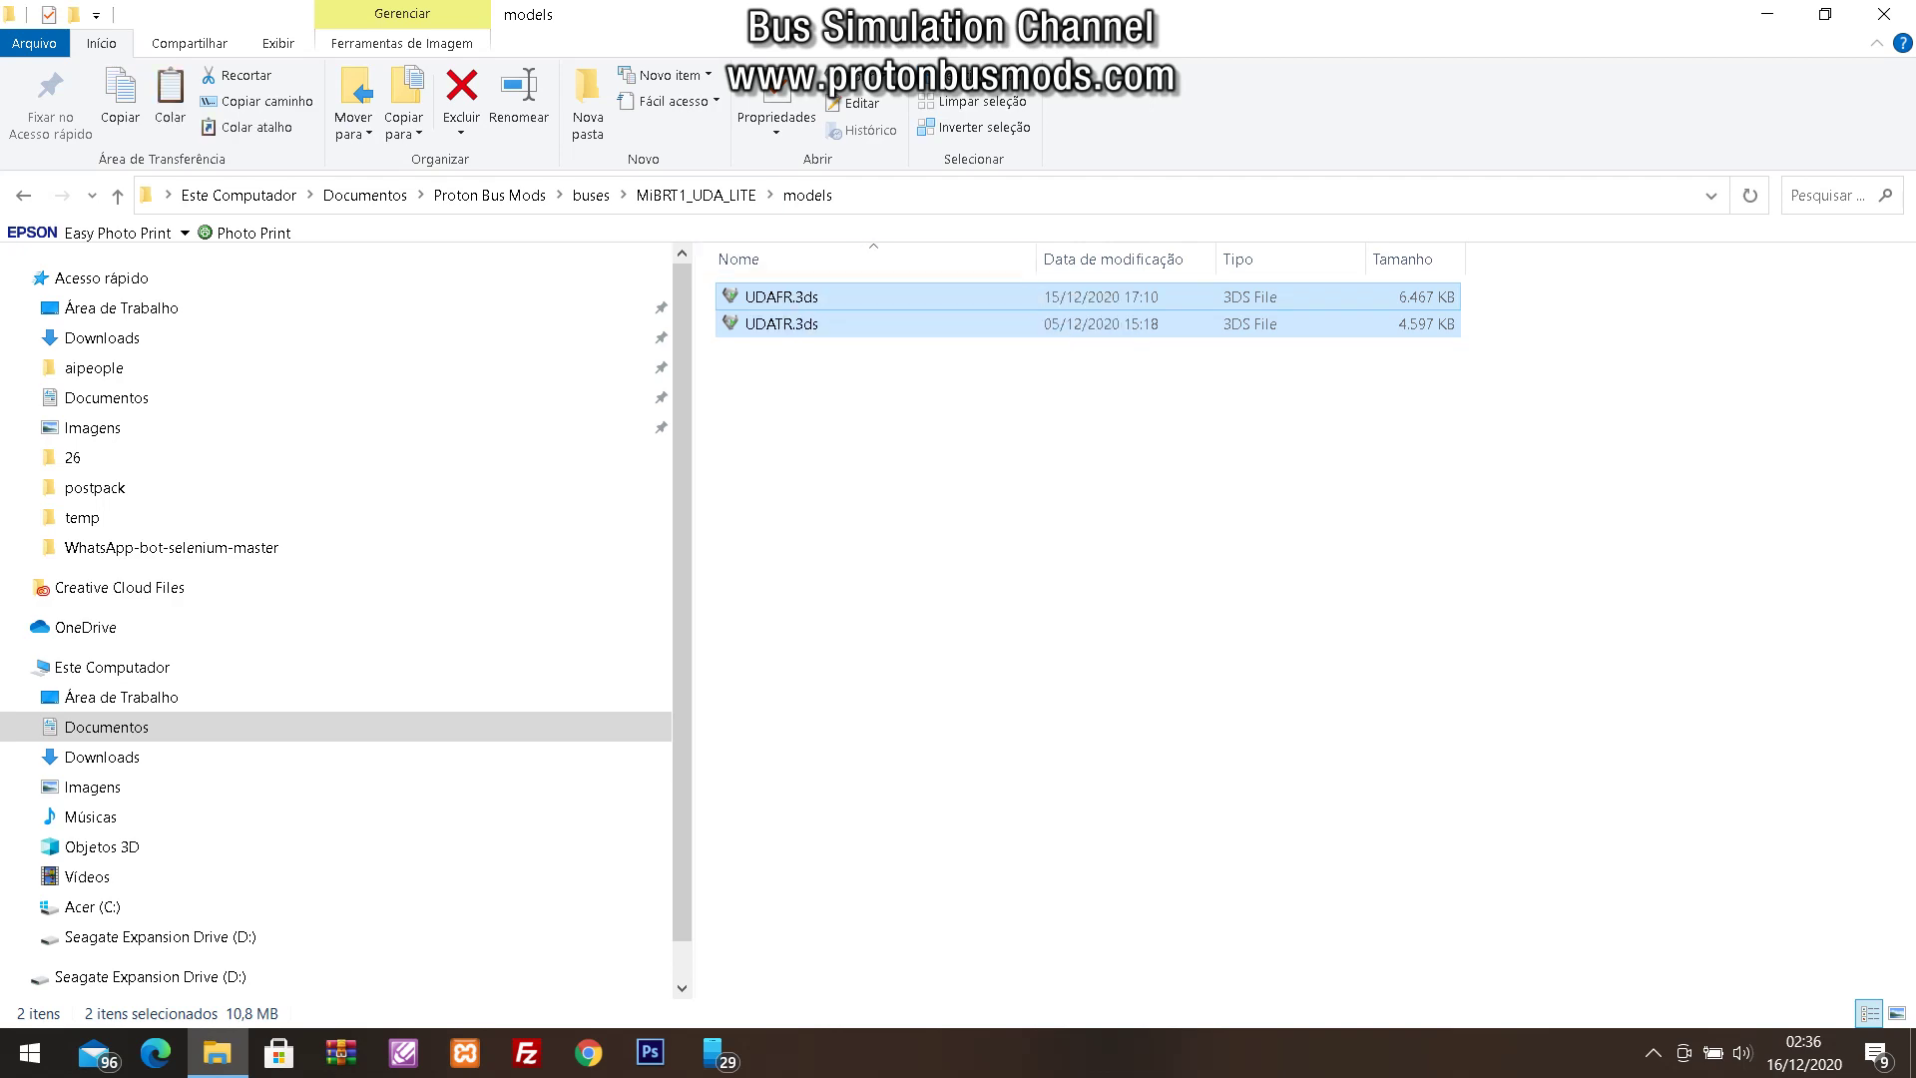
pyautogui.click(696, 194)
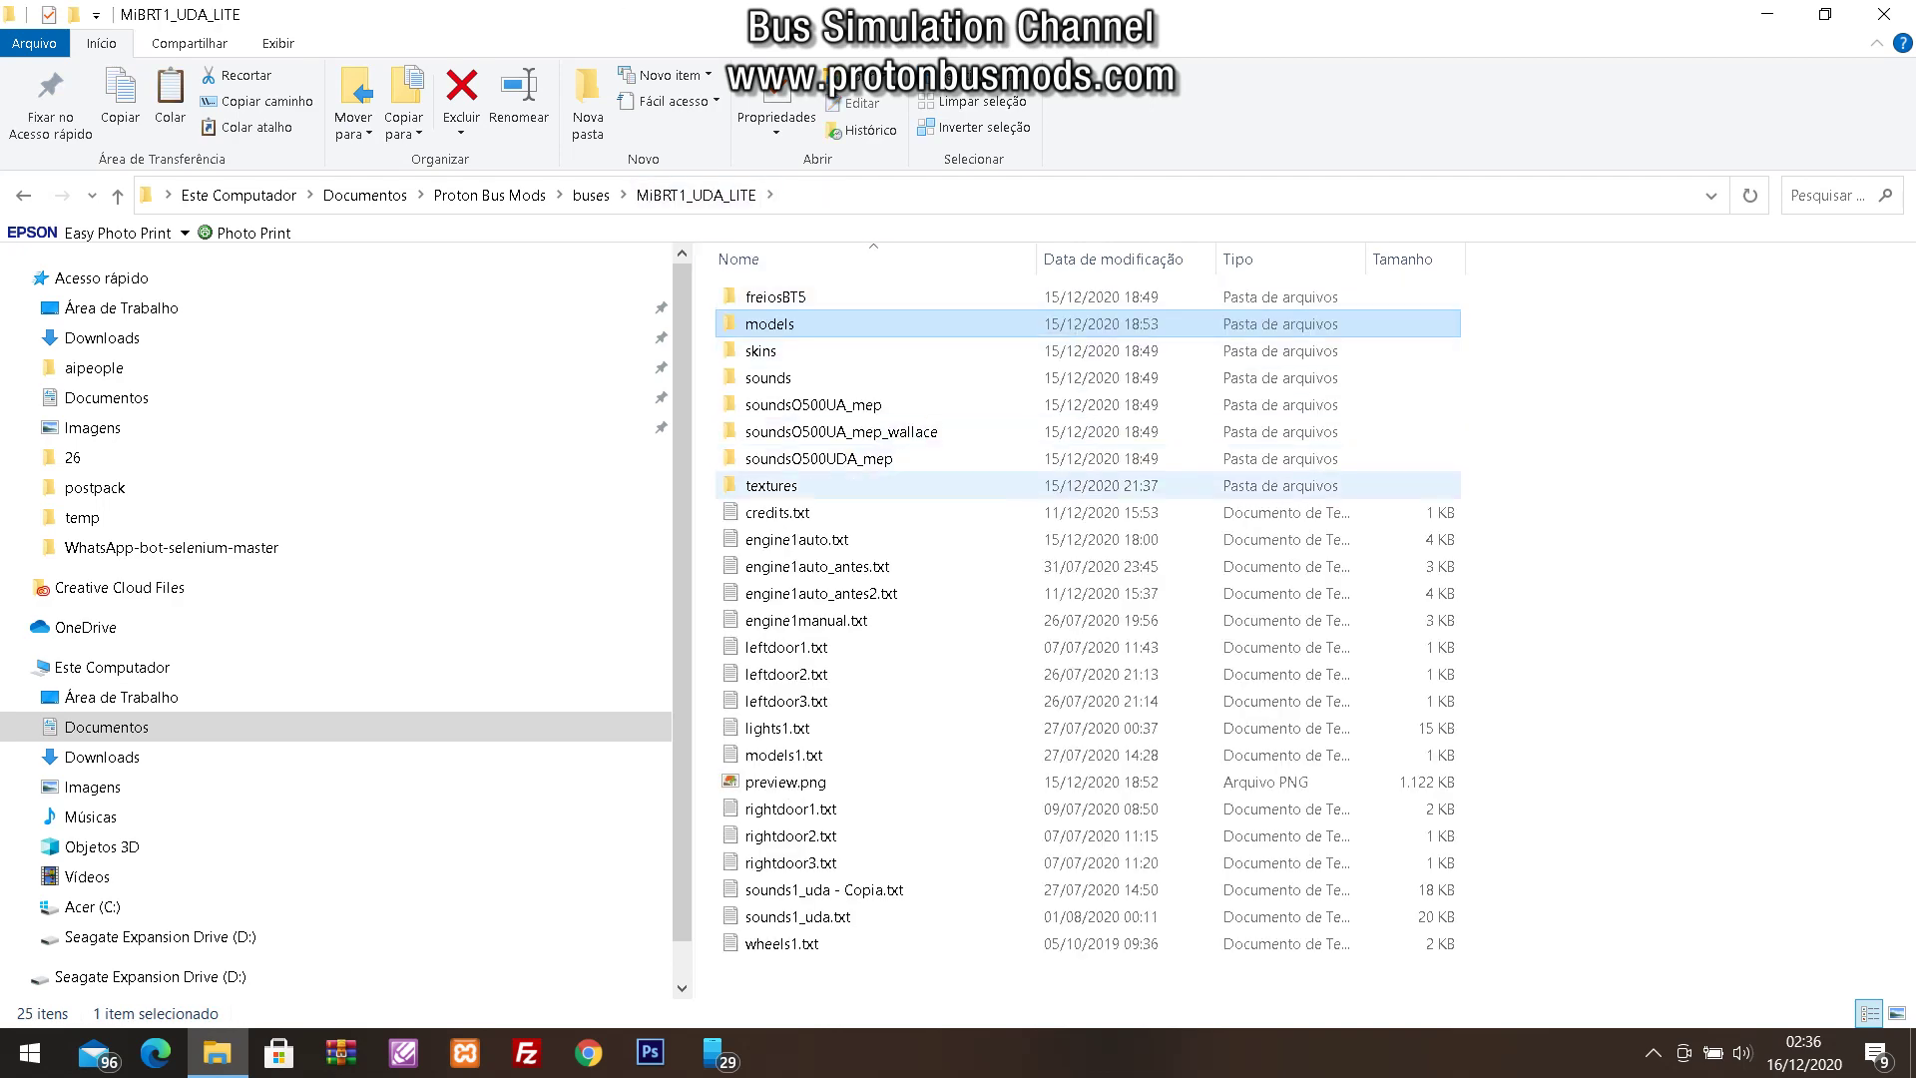
pyautogui.doubleClick(773, 486)
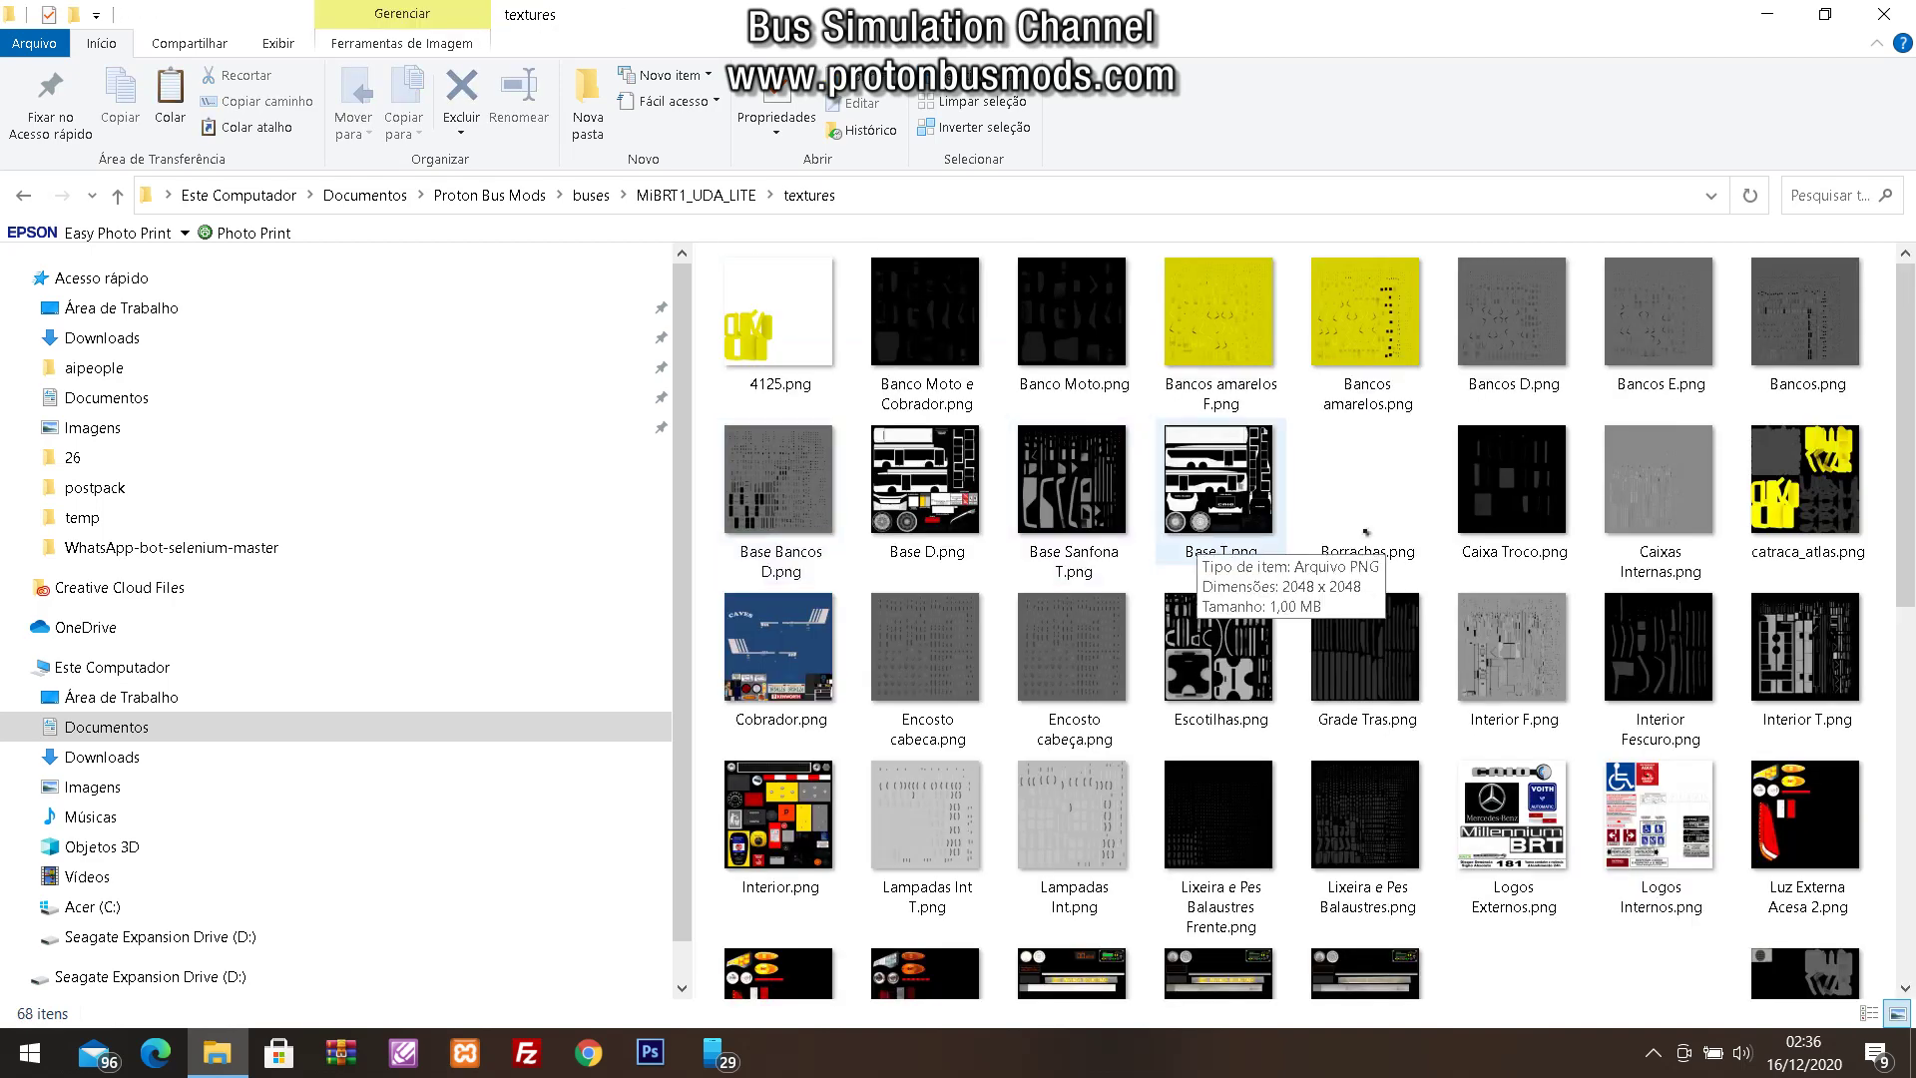
# Paste both 3DS files into the textures folder, replacing same-named files, and check the result
pyautogui.scroll(-5, 1223, 539)
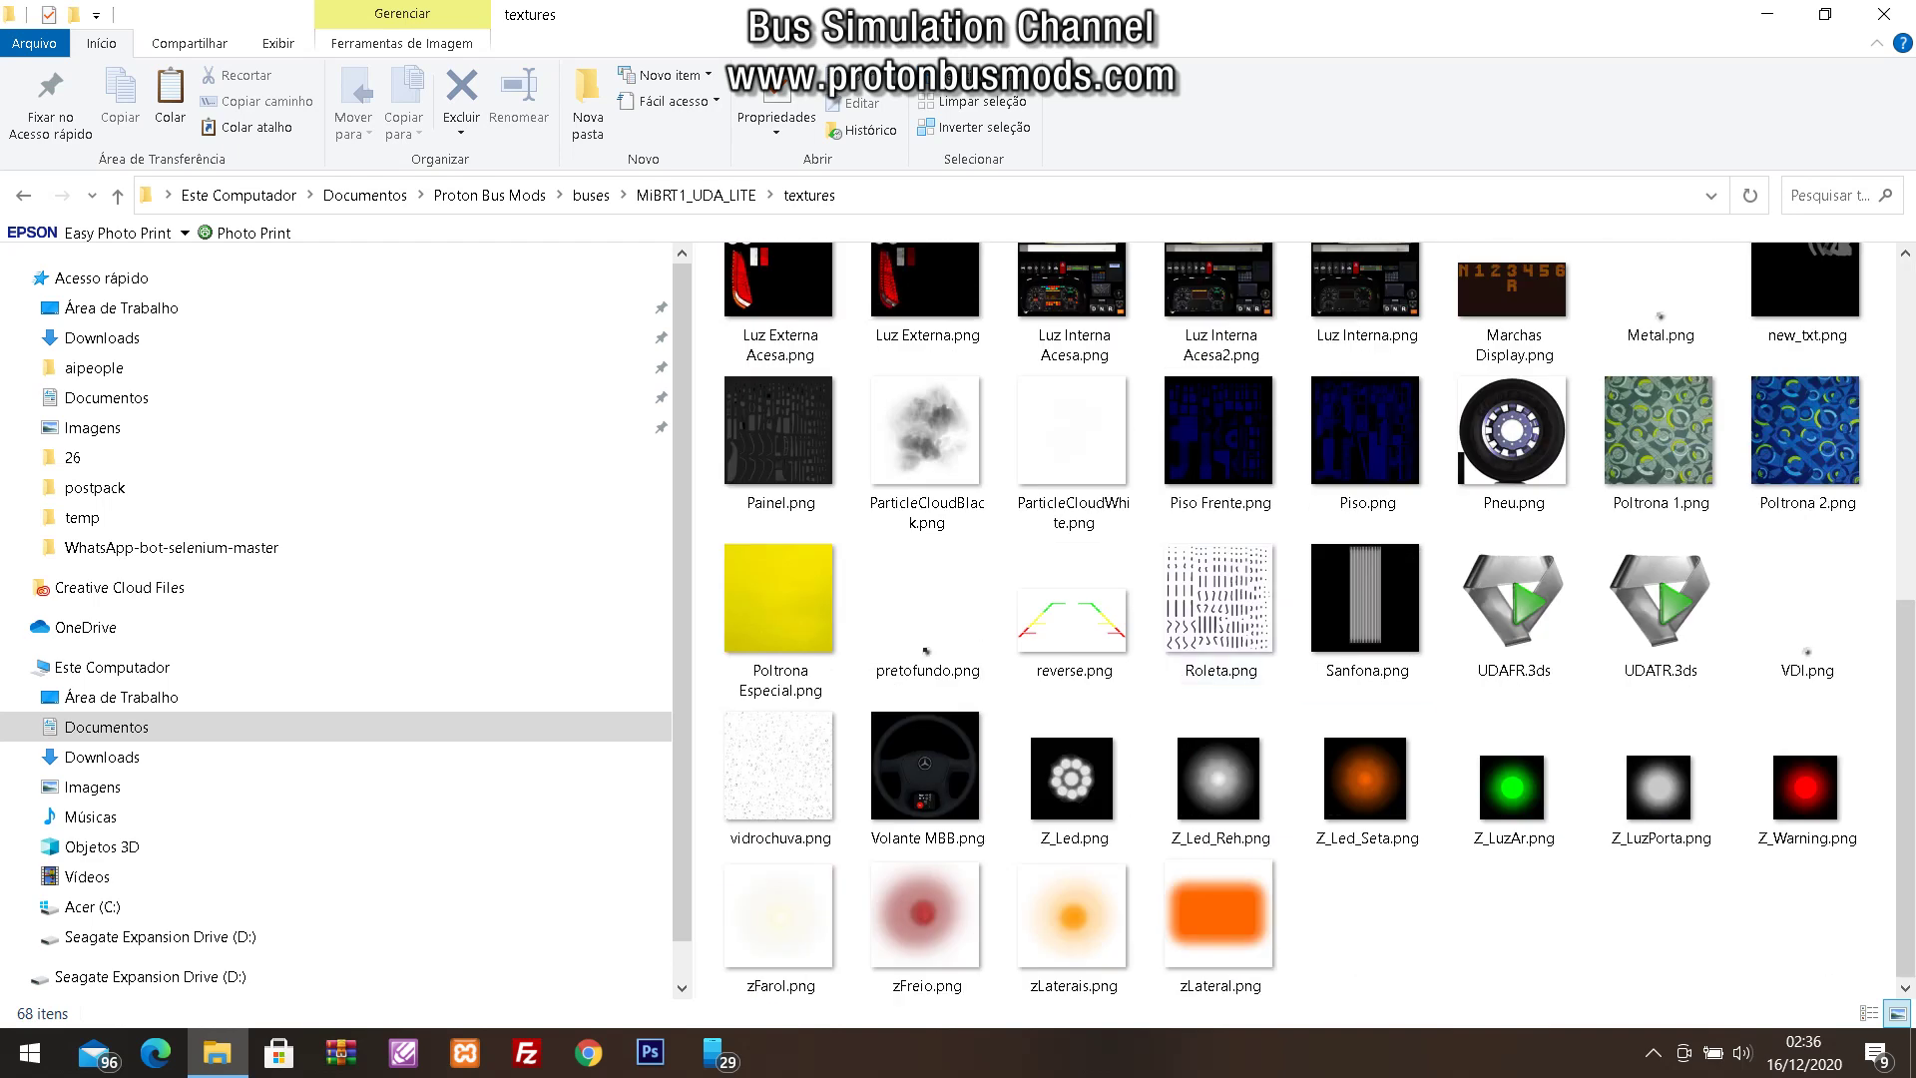
pyautogui.rightClick(1353, 910)
pyautogui.click(1392, 611)
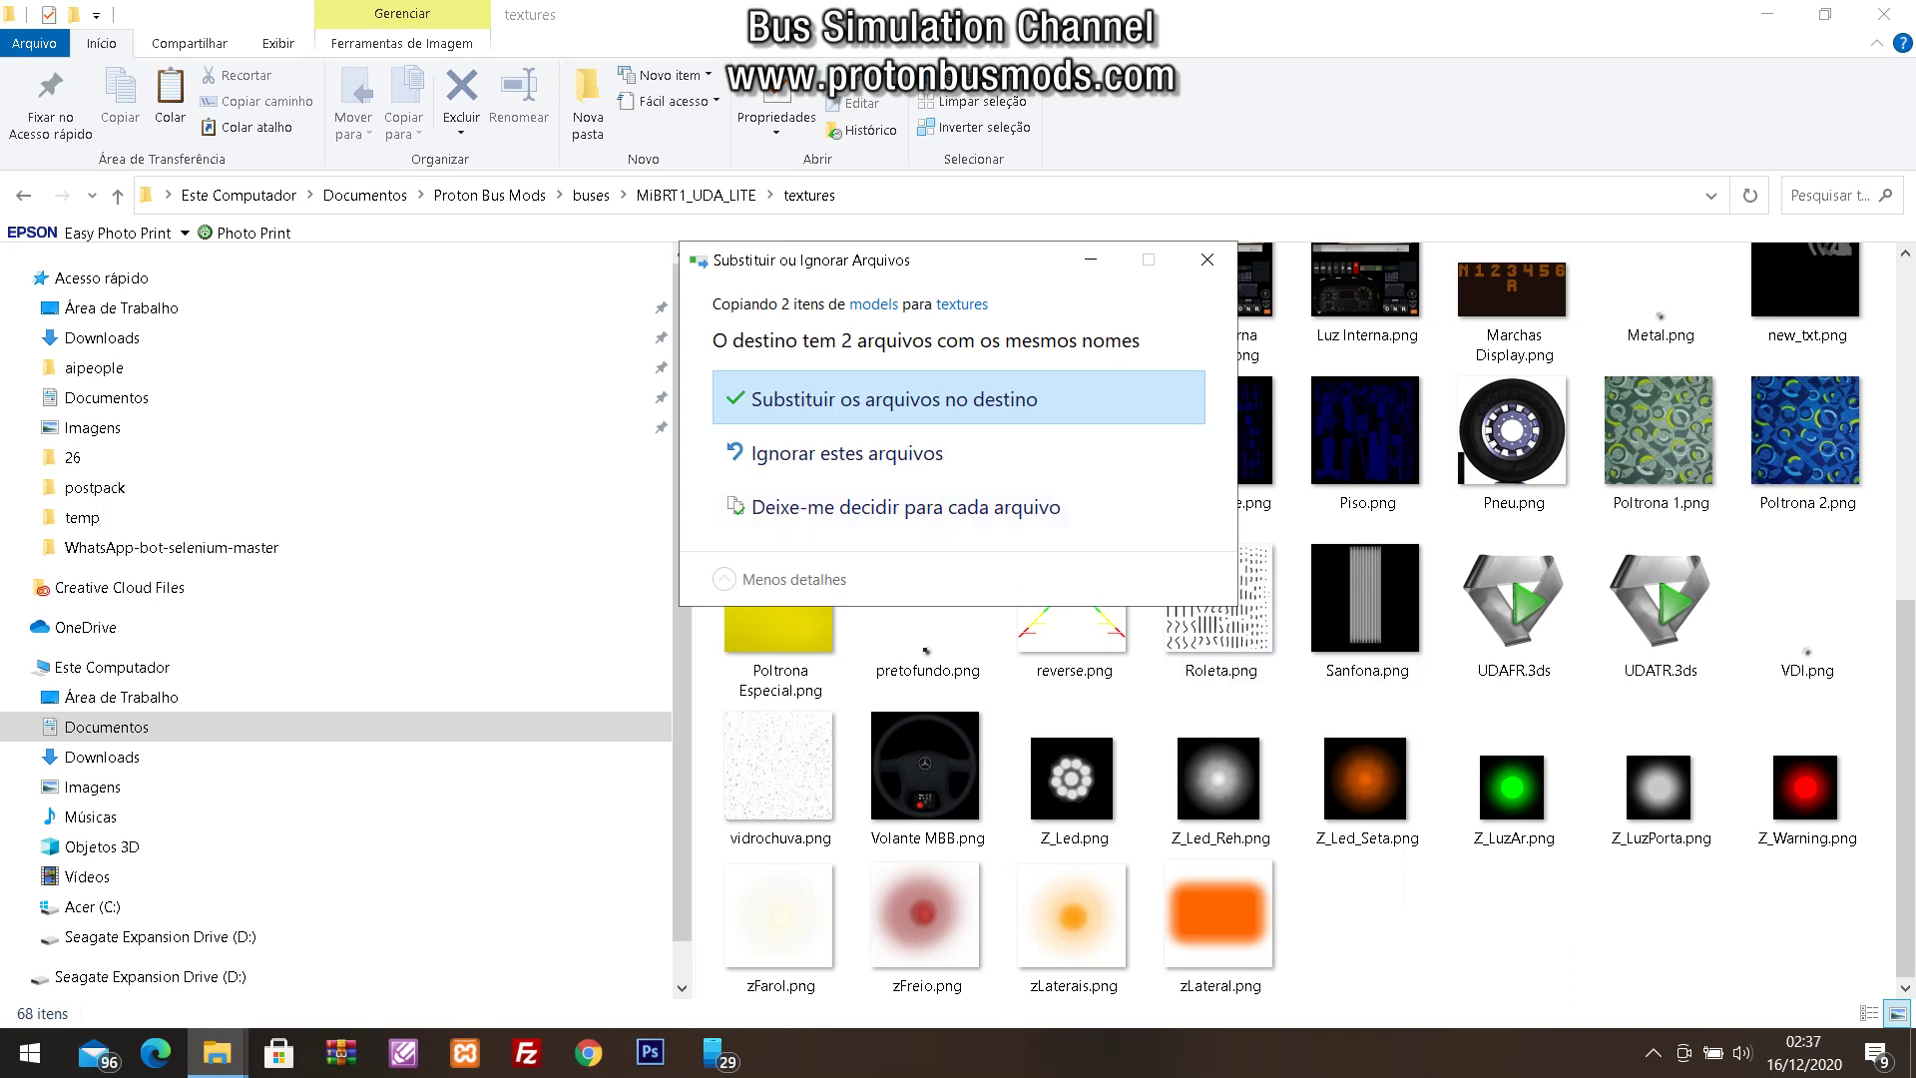
pyautogui.click(878, 398)
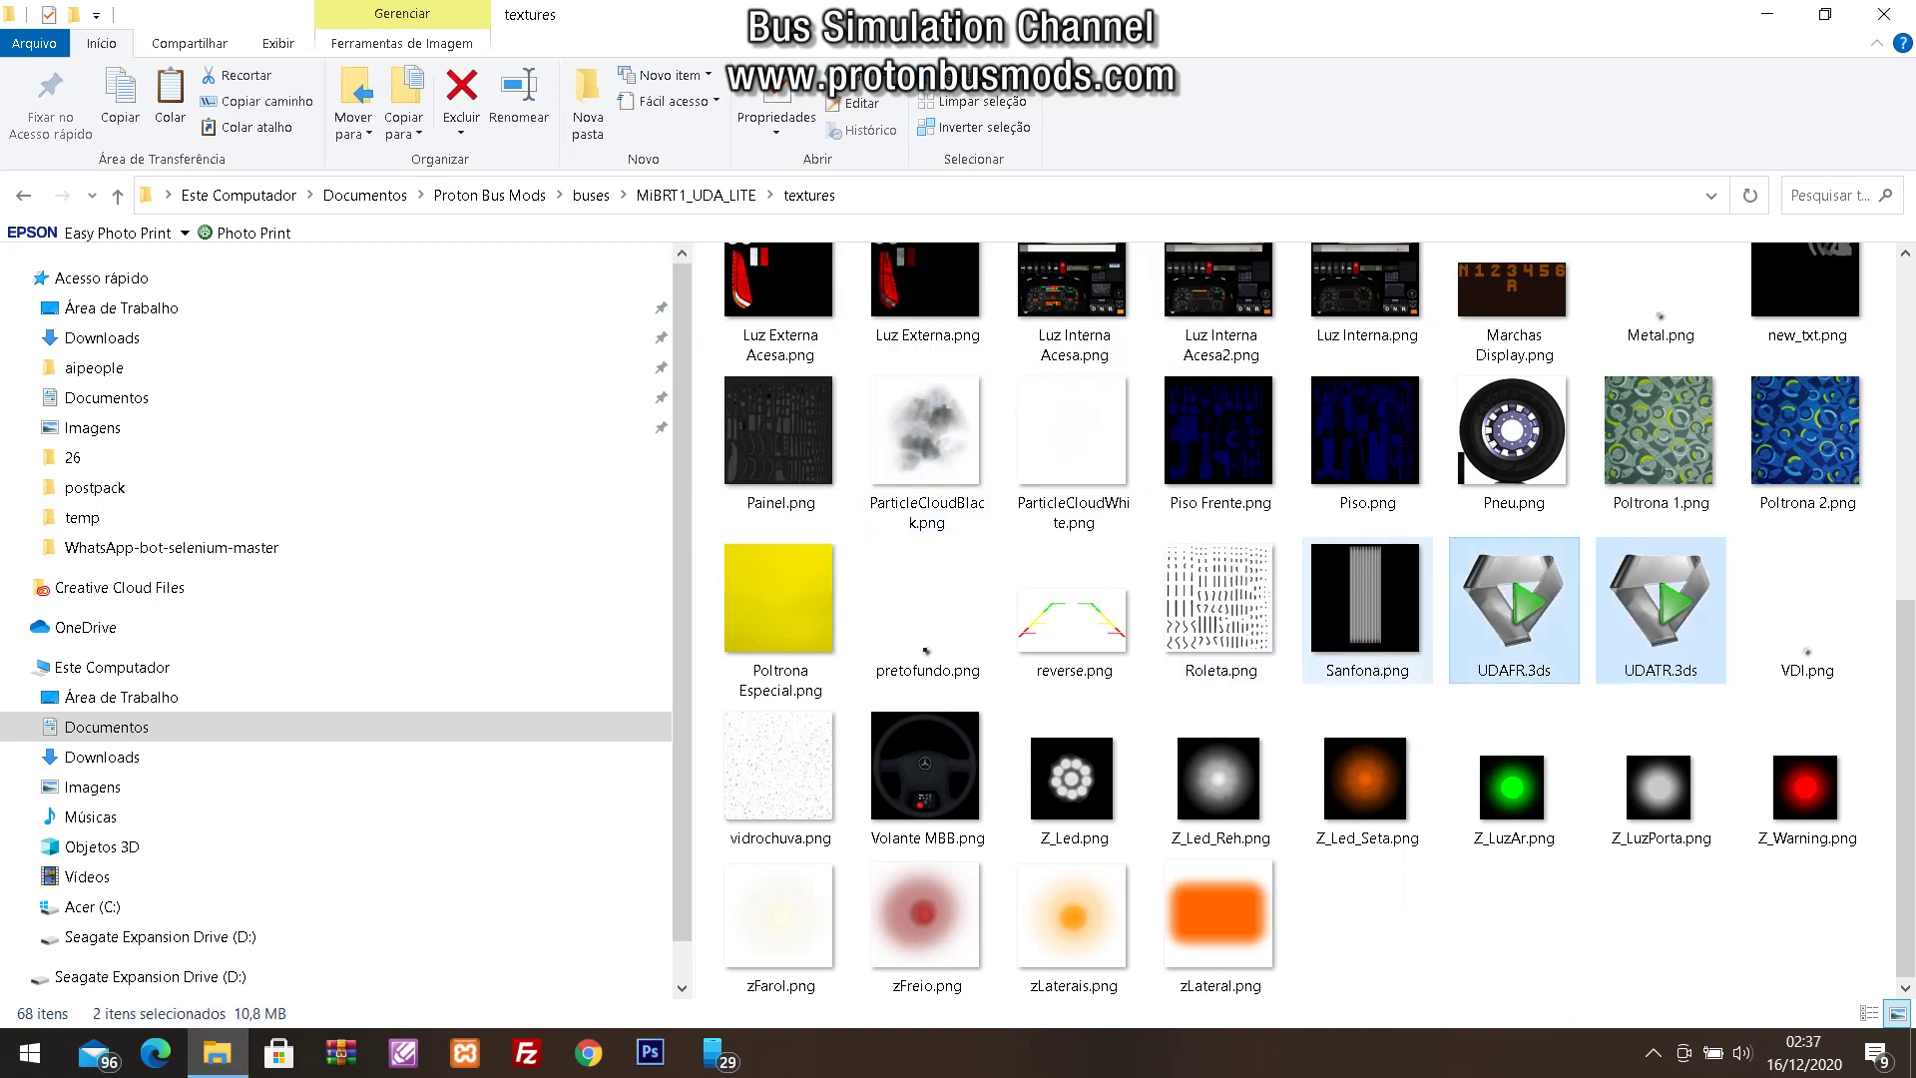
pyautogui.click(696, 195)
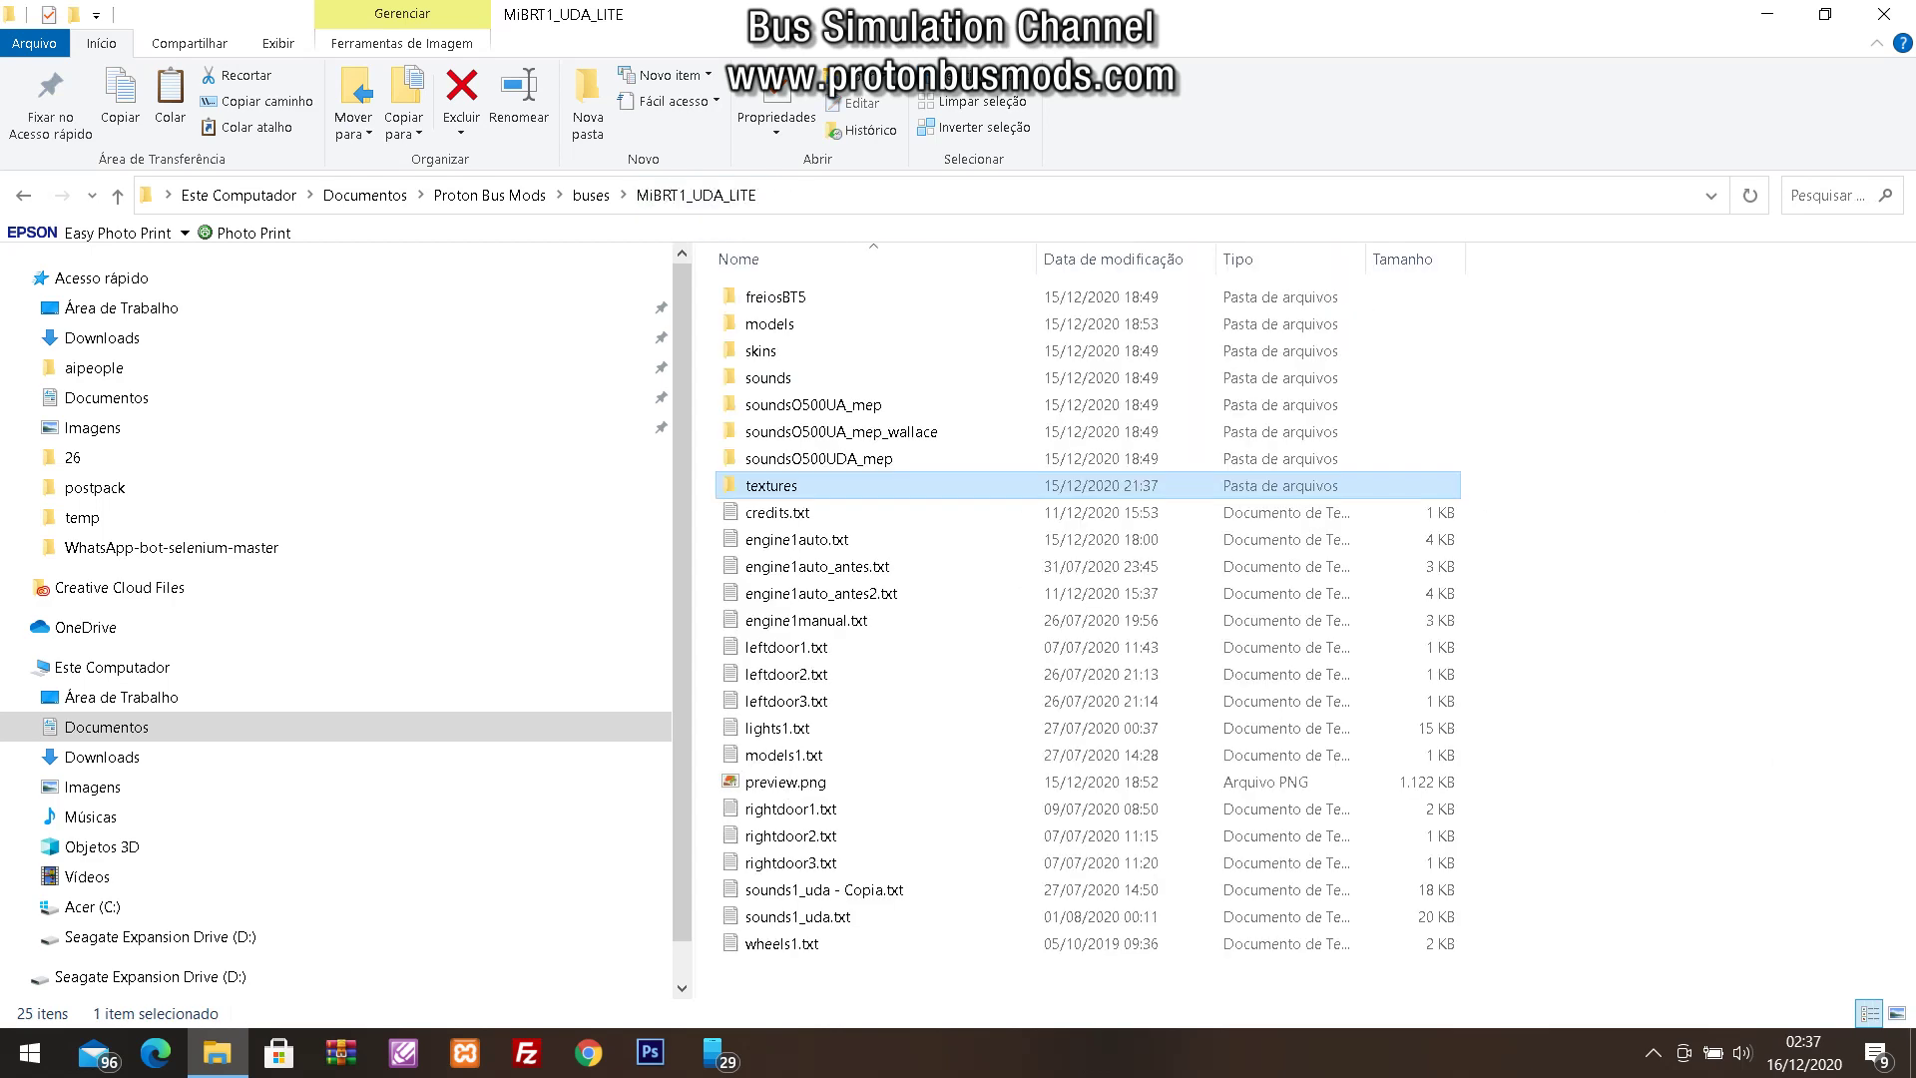
pyautogui.doubleClick(770, 323)
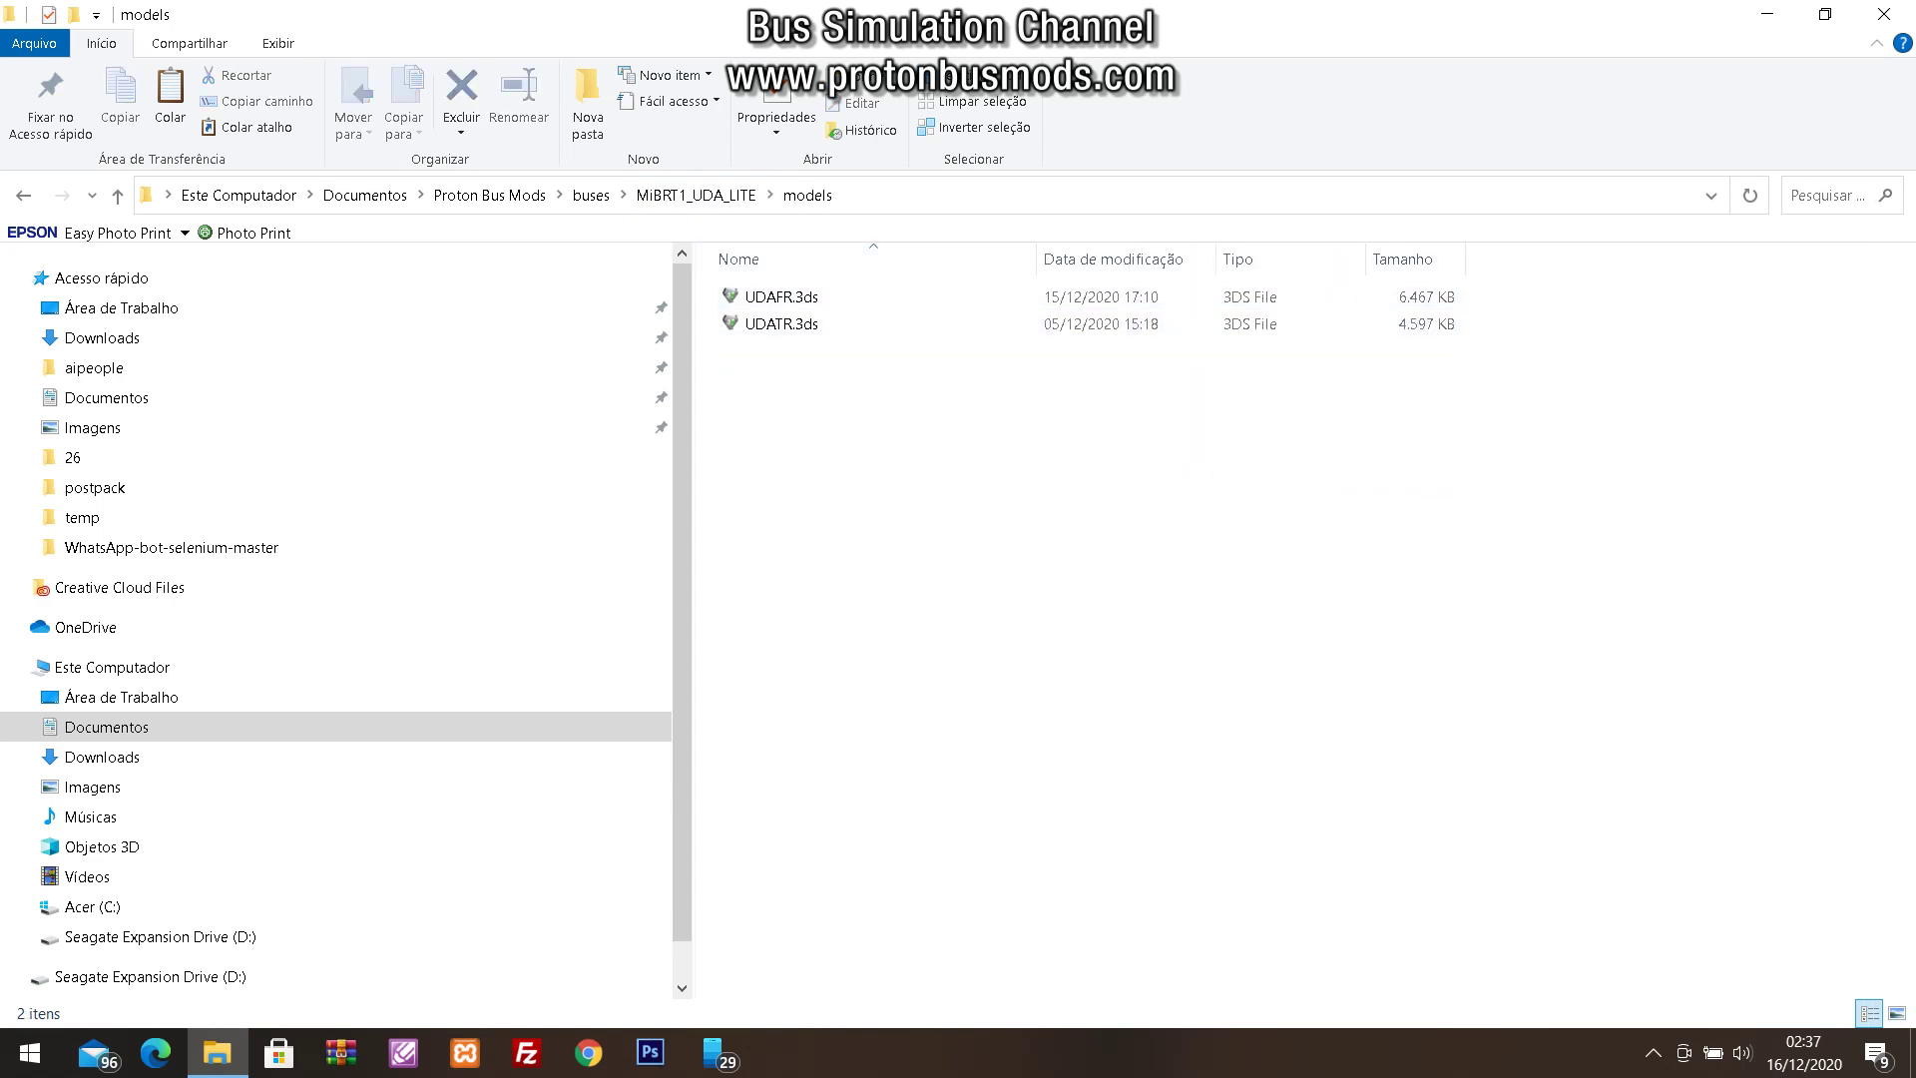
pyautogui.click(695, 195)
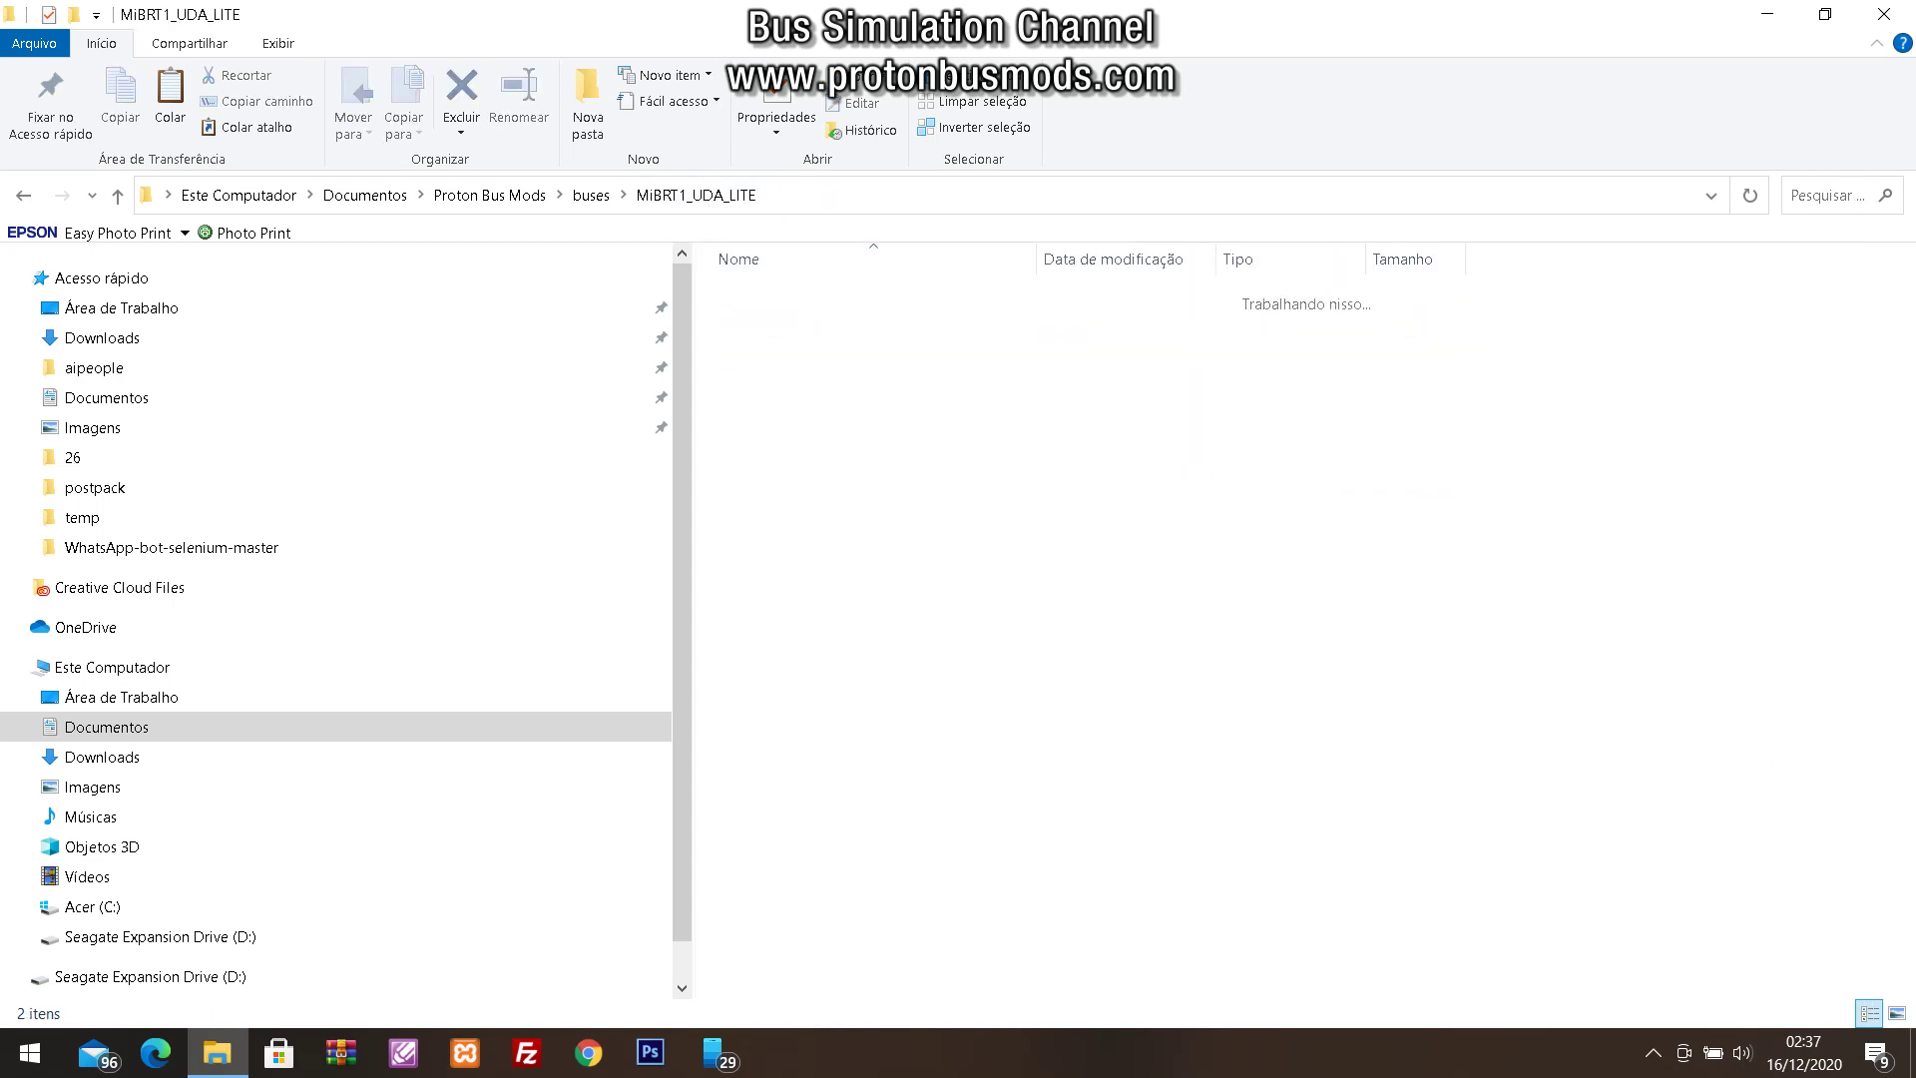
pyautogui.doubleClick(1074, 485)
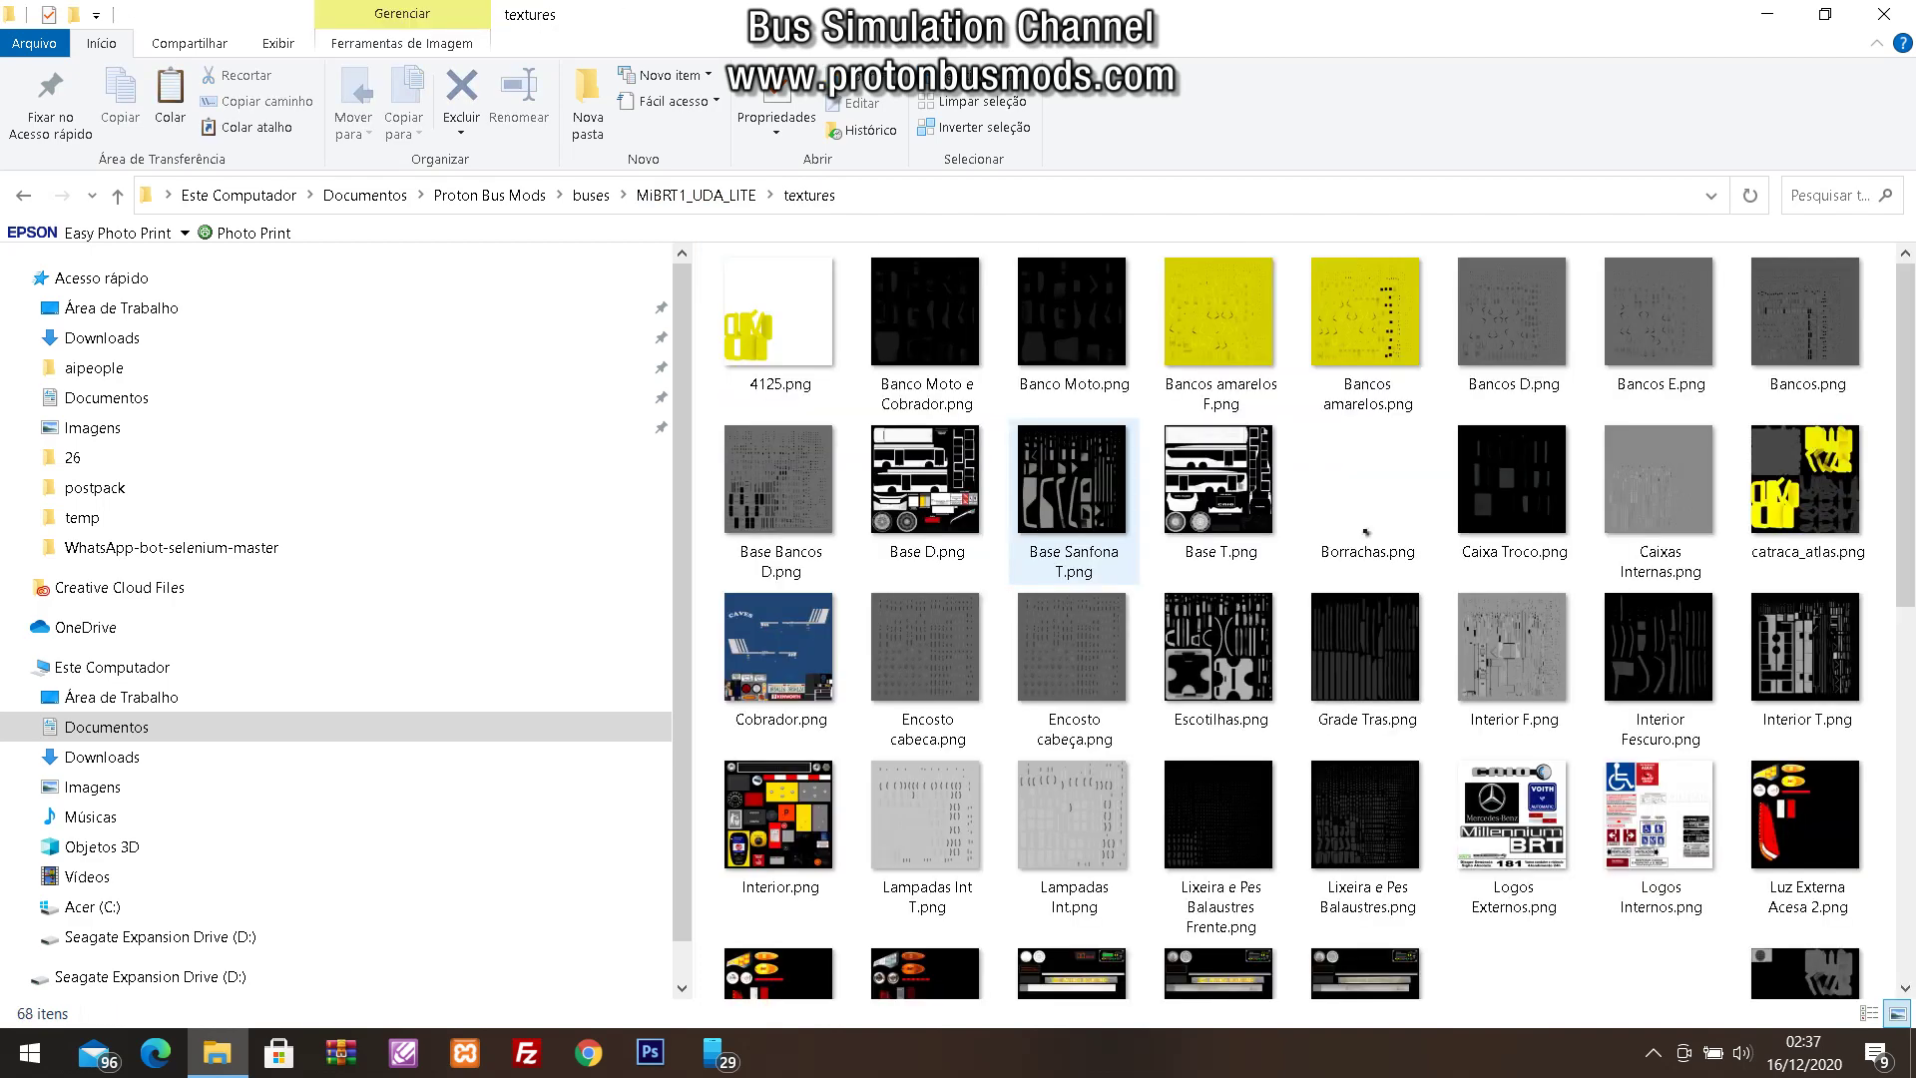
pyautogui.scroll(-5, 1220, 638)
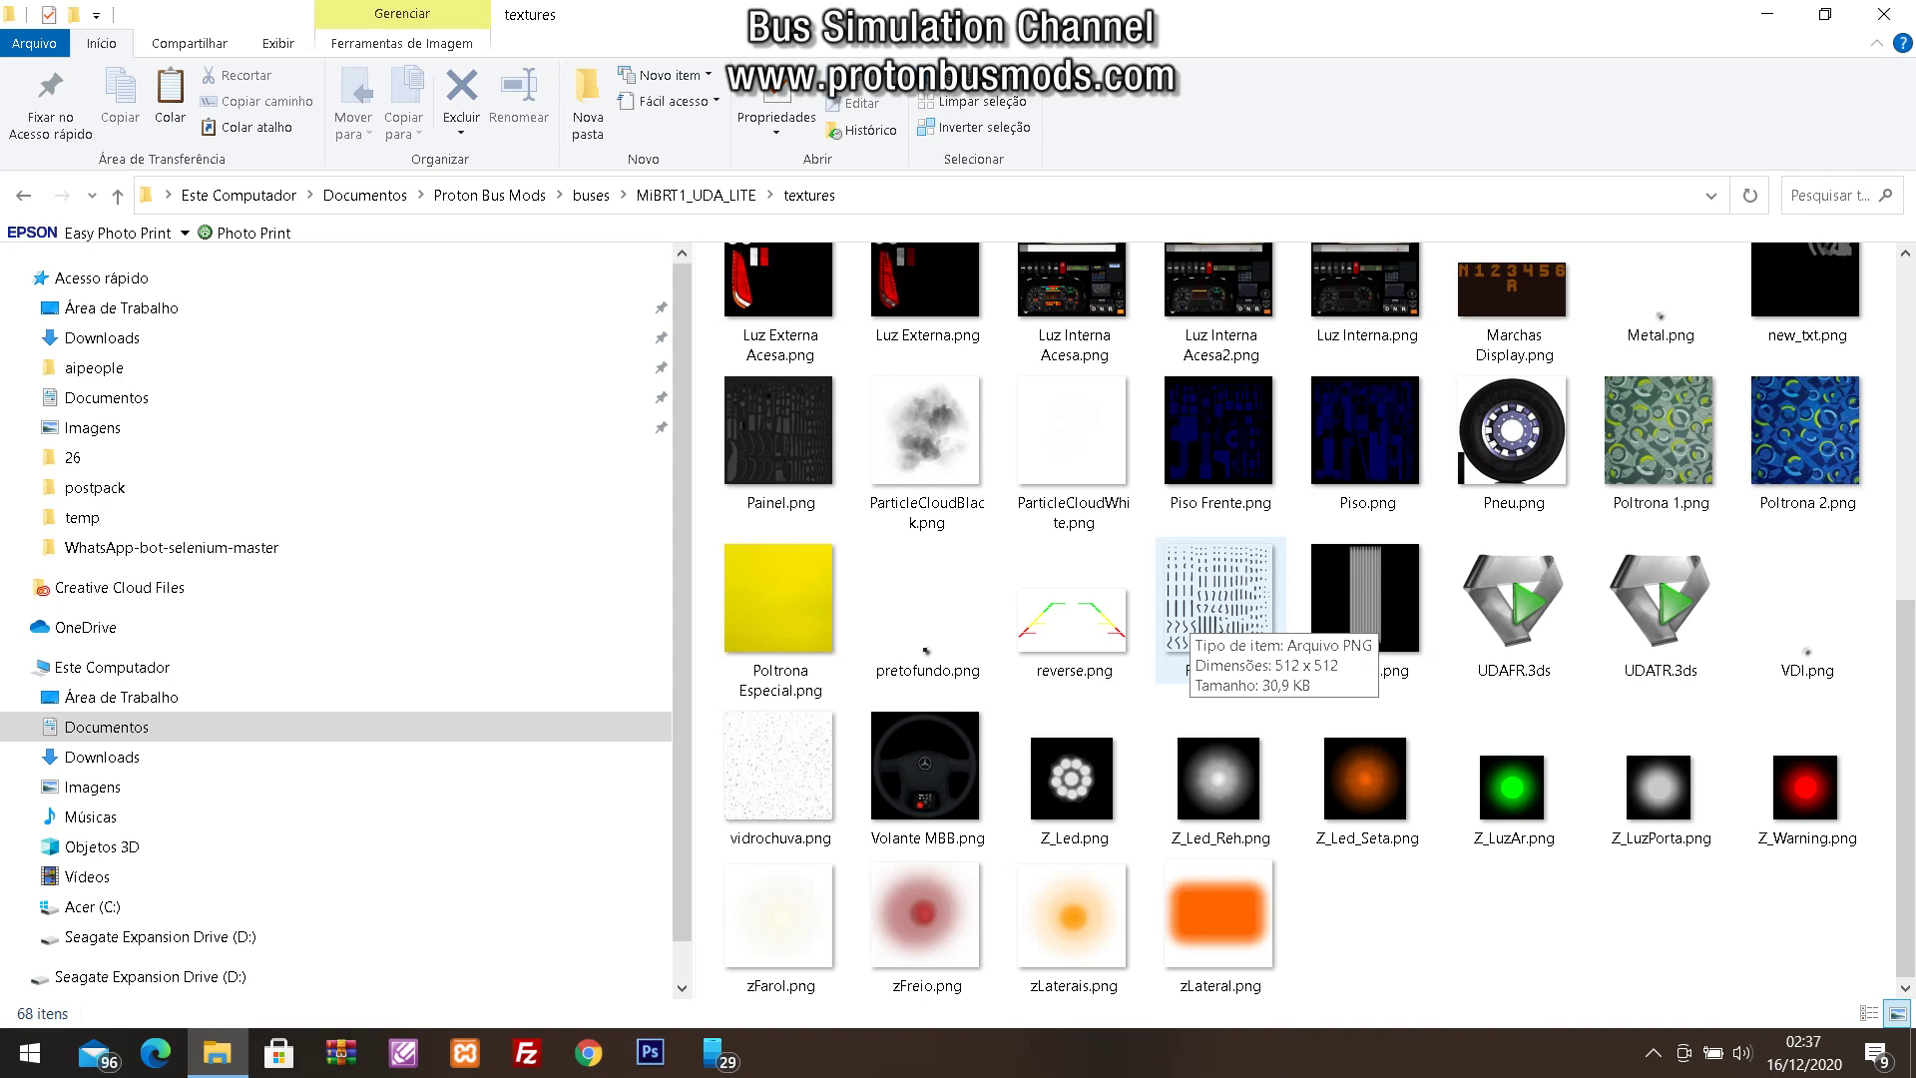
# Launch Blender from the Windows search by typing 'bl'
pyautogui.press('super')
pyautogui.write('bl')
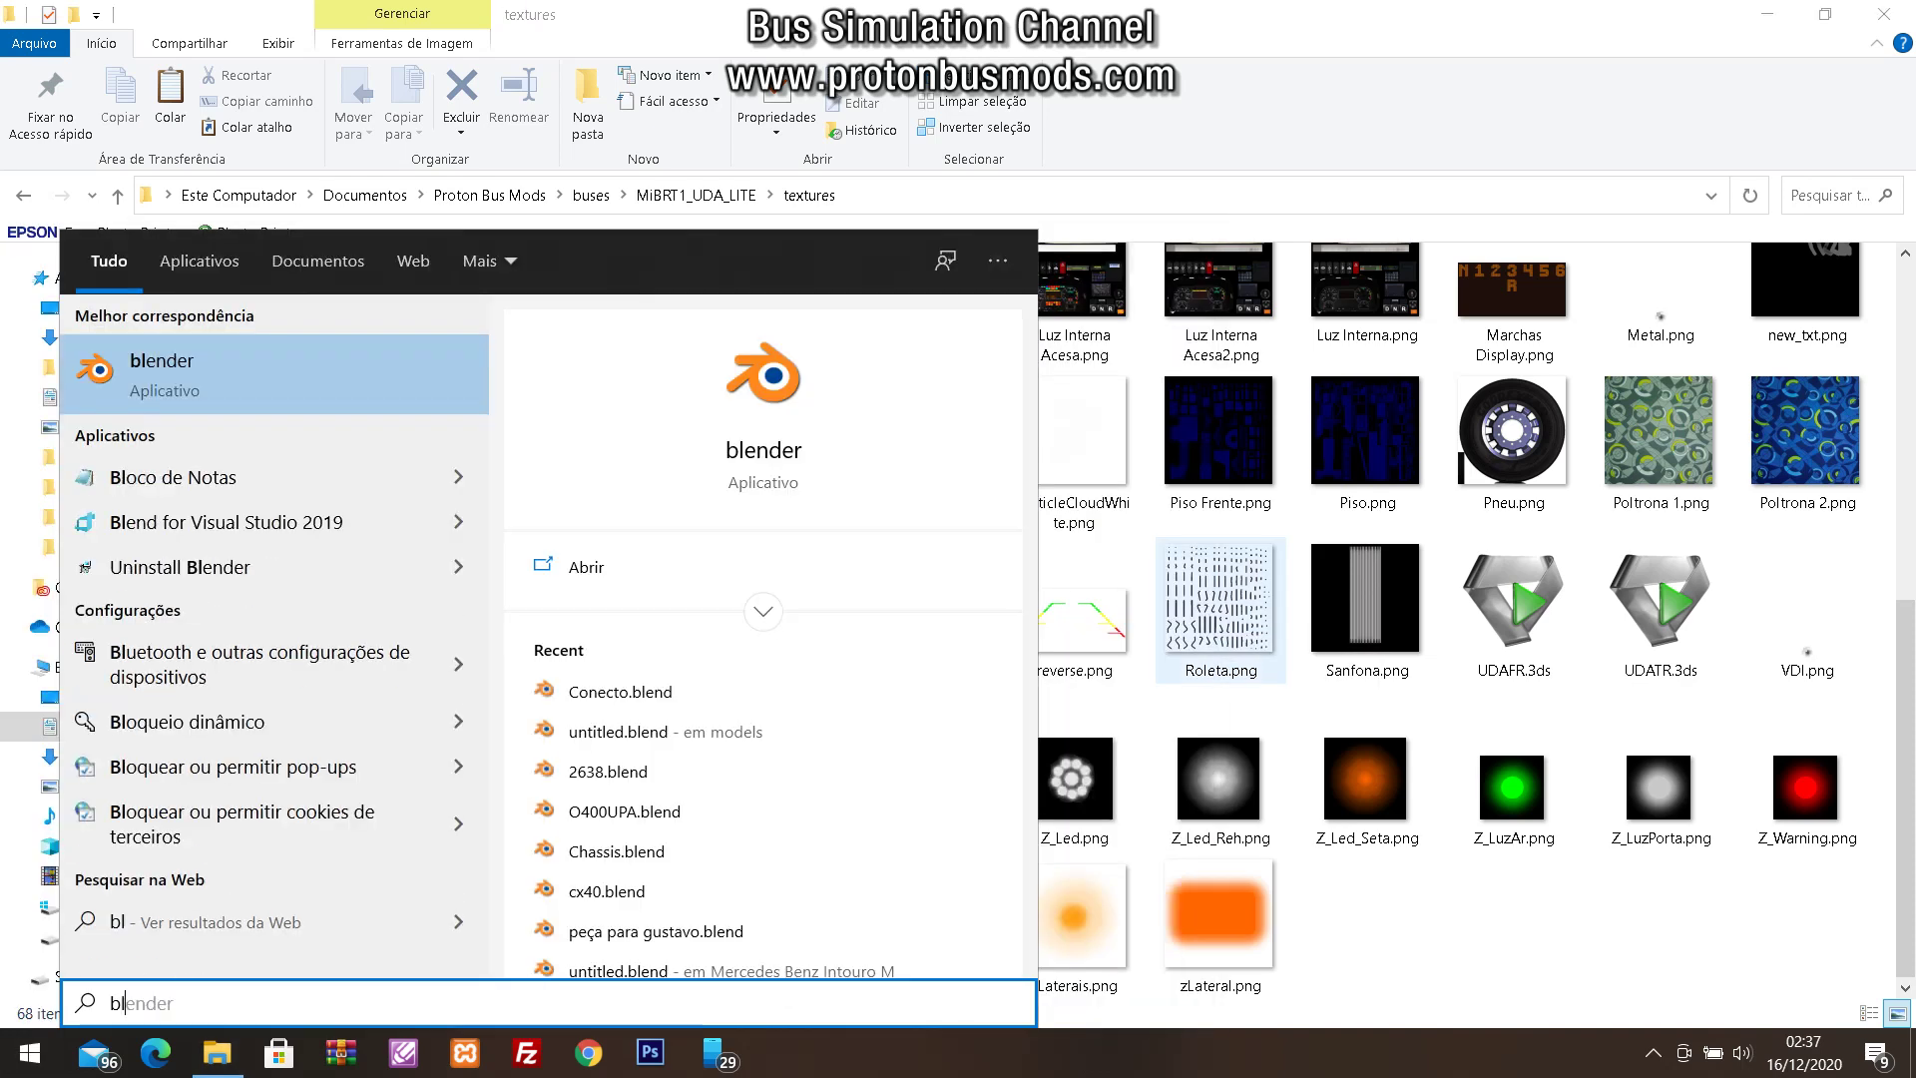
pyautogui.press('Return')
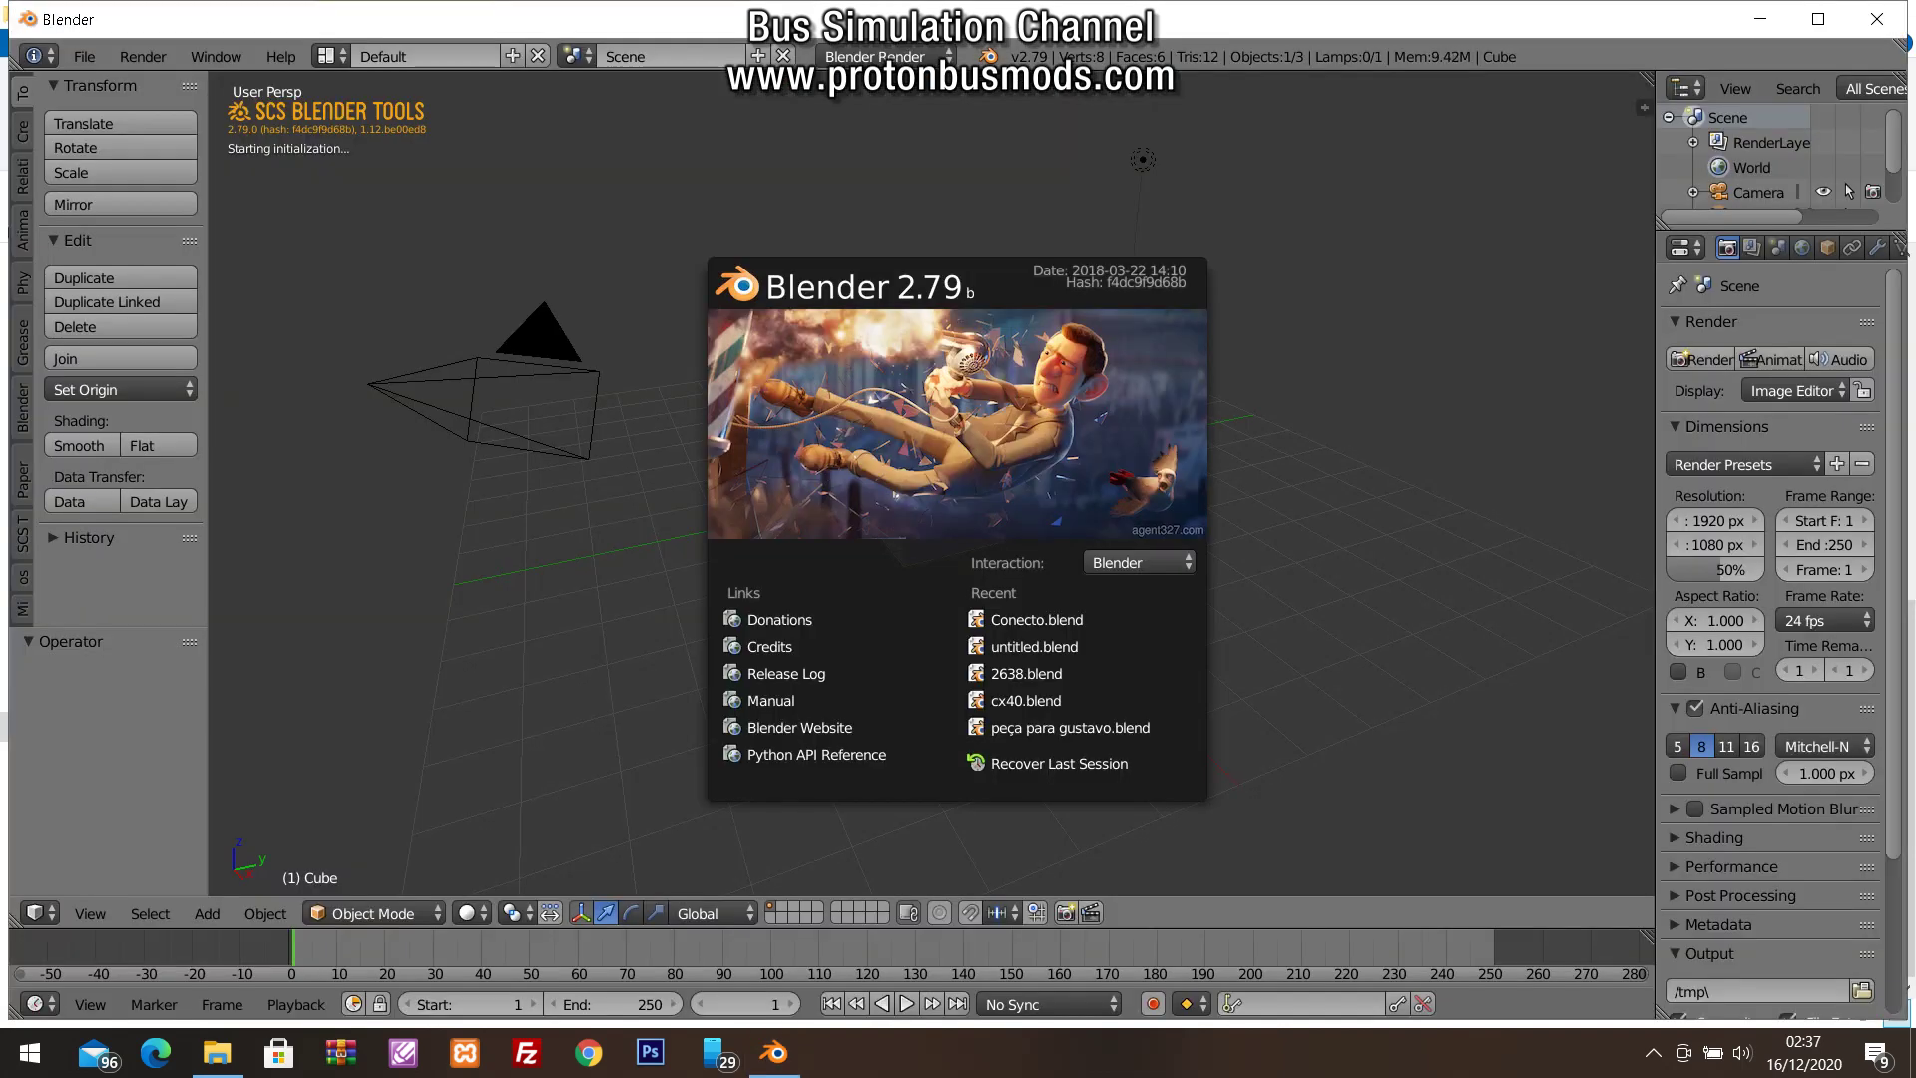
# Select the default cube, camera and lamp and delete them all
pyautogui.press('a')
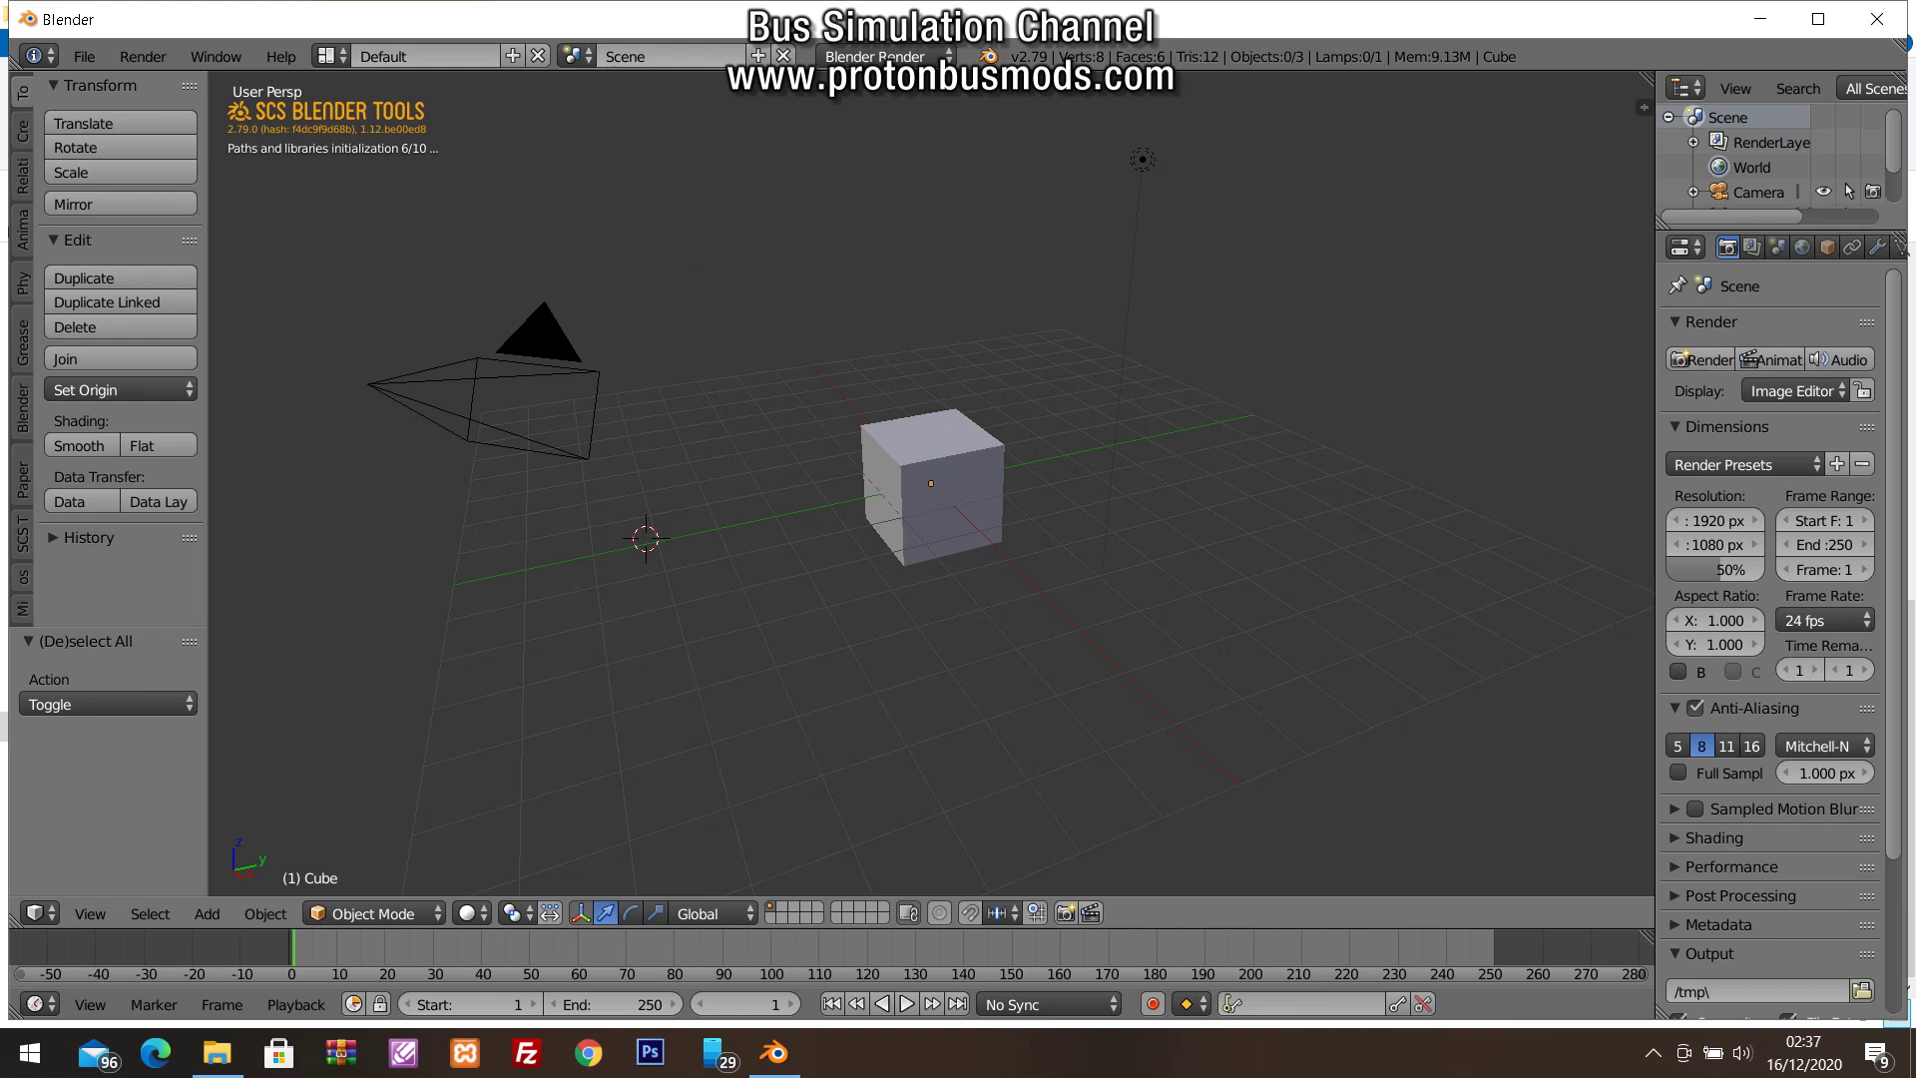
pyautogui.press('a')
pyautogui.press('x')
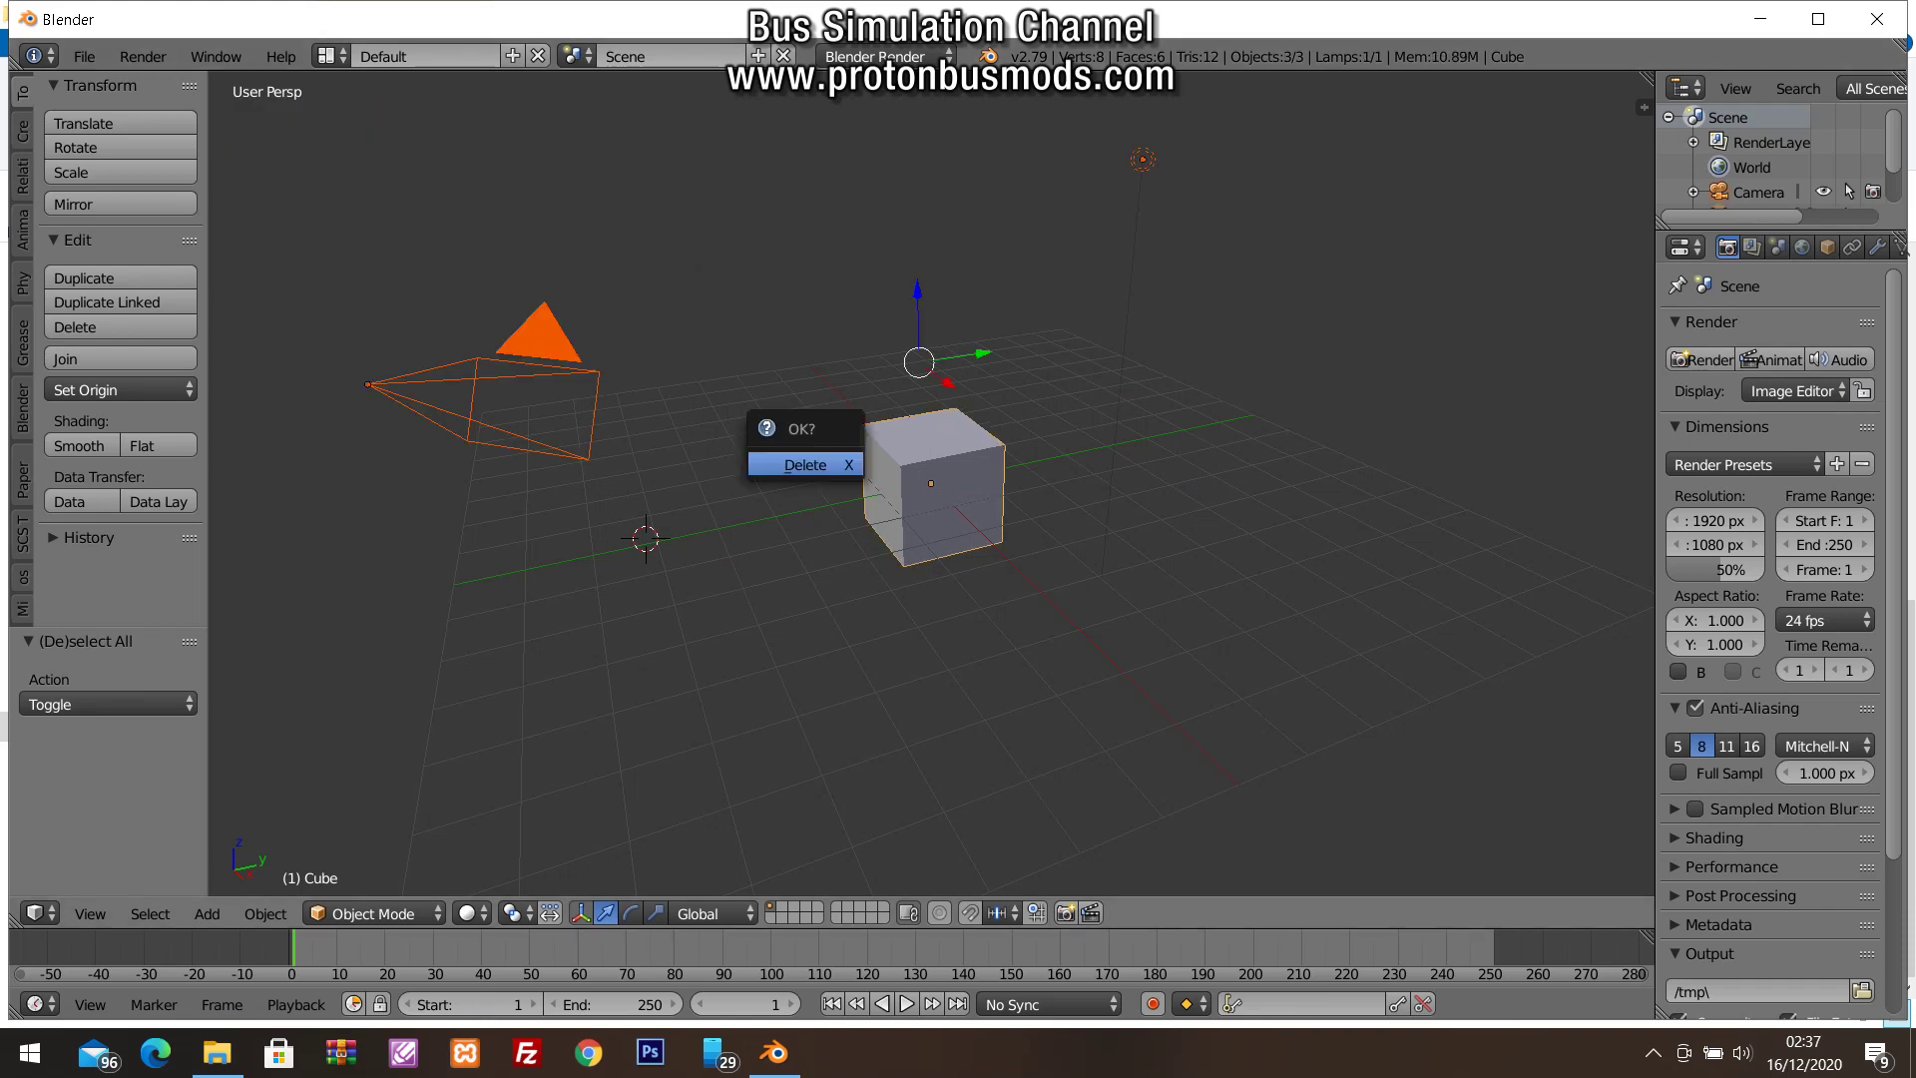
pyautogui.press('Return')
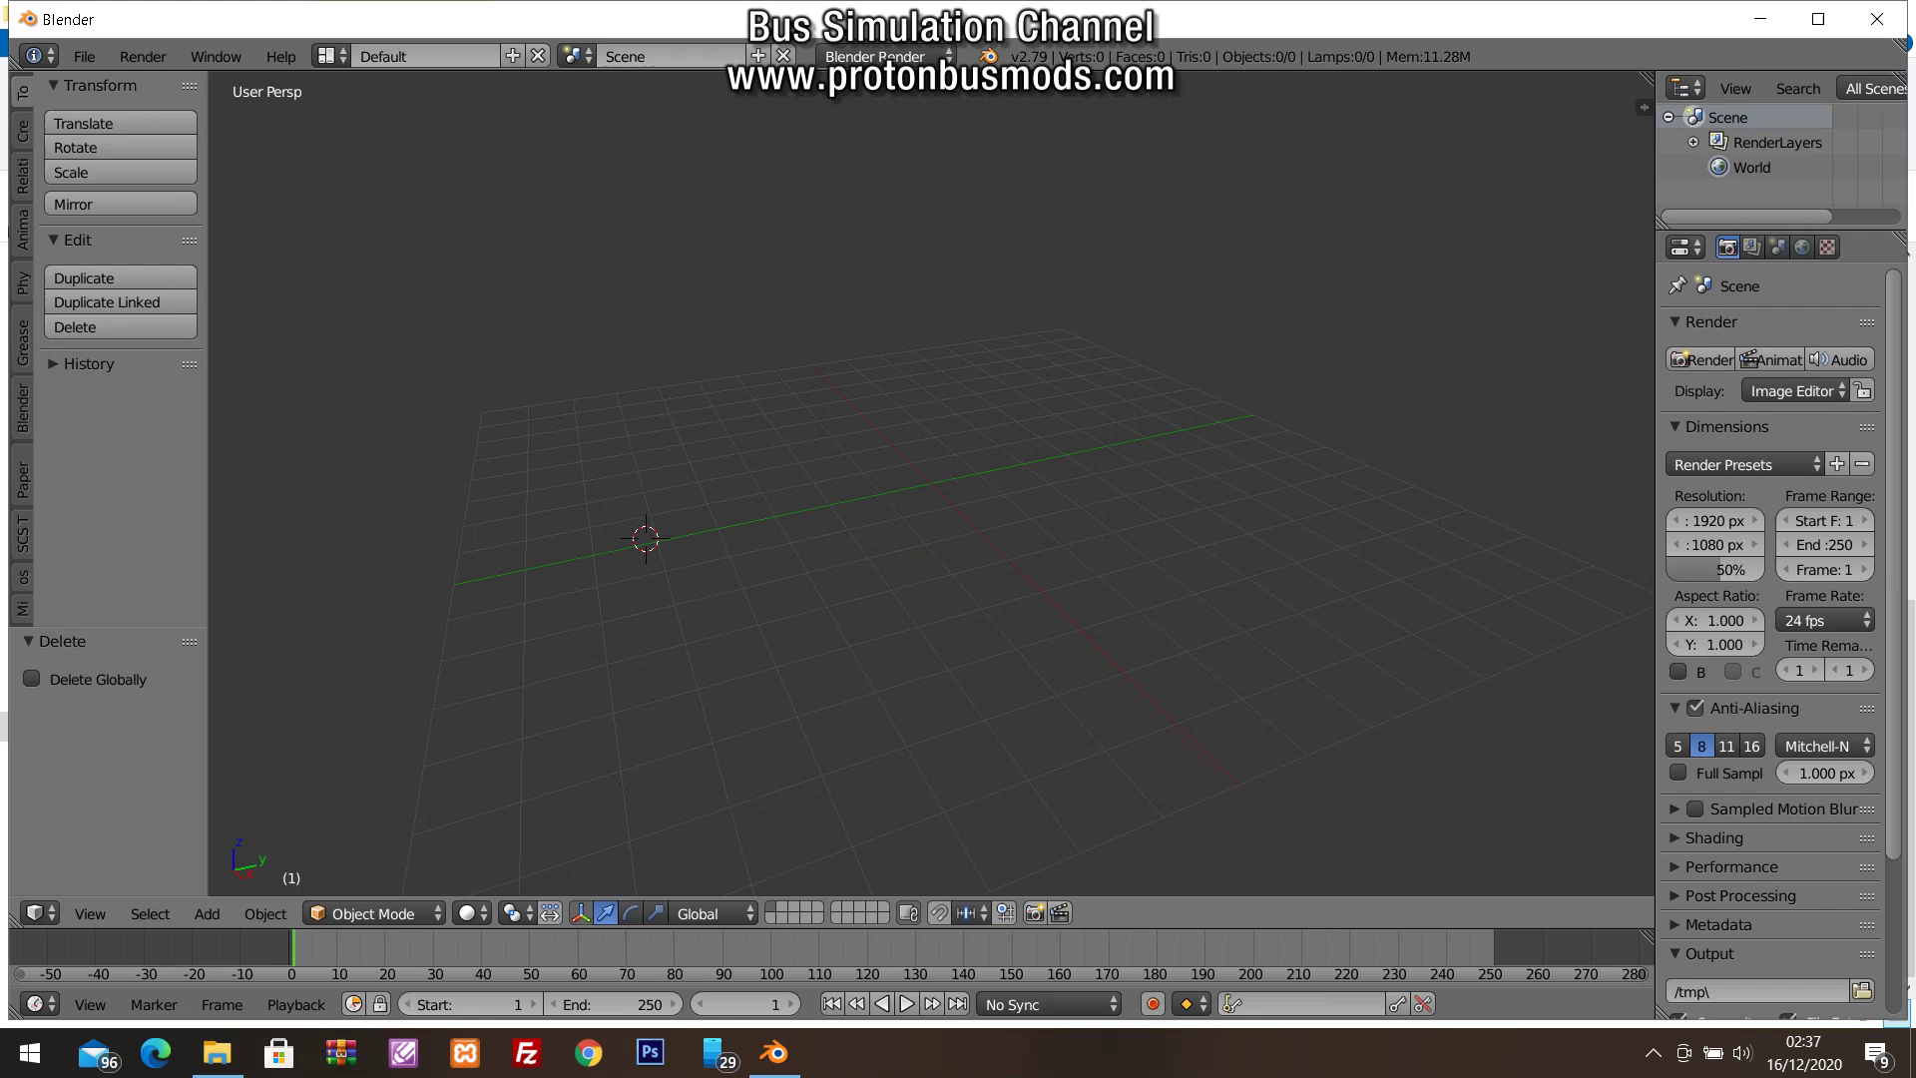
# Start a 3D Studio (.3ds) import from the File menu
pyautogui.click(84, 56)
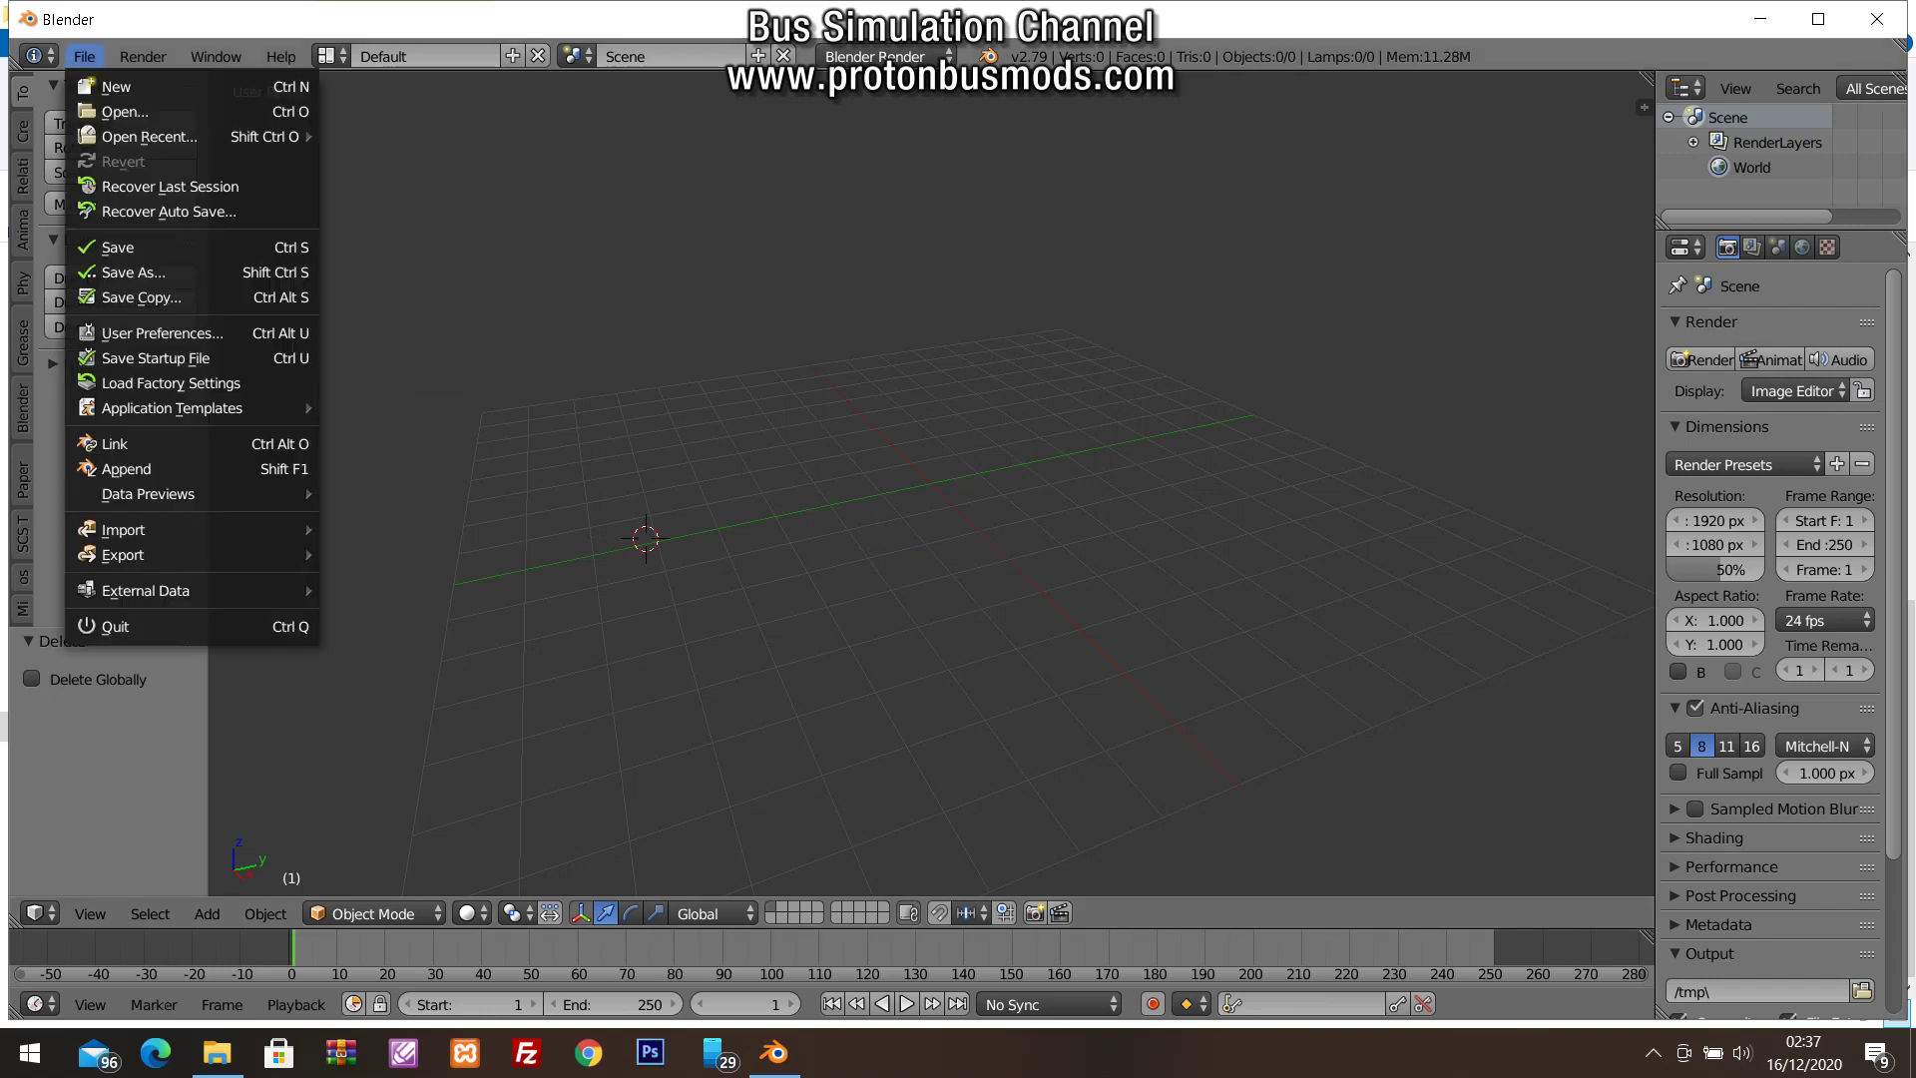
pyautogui.moveTo(149, 529)
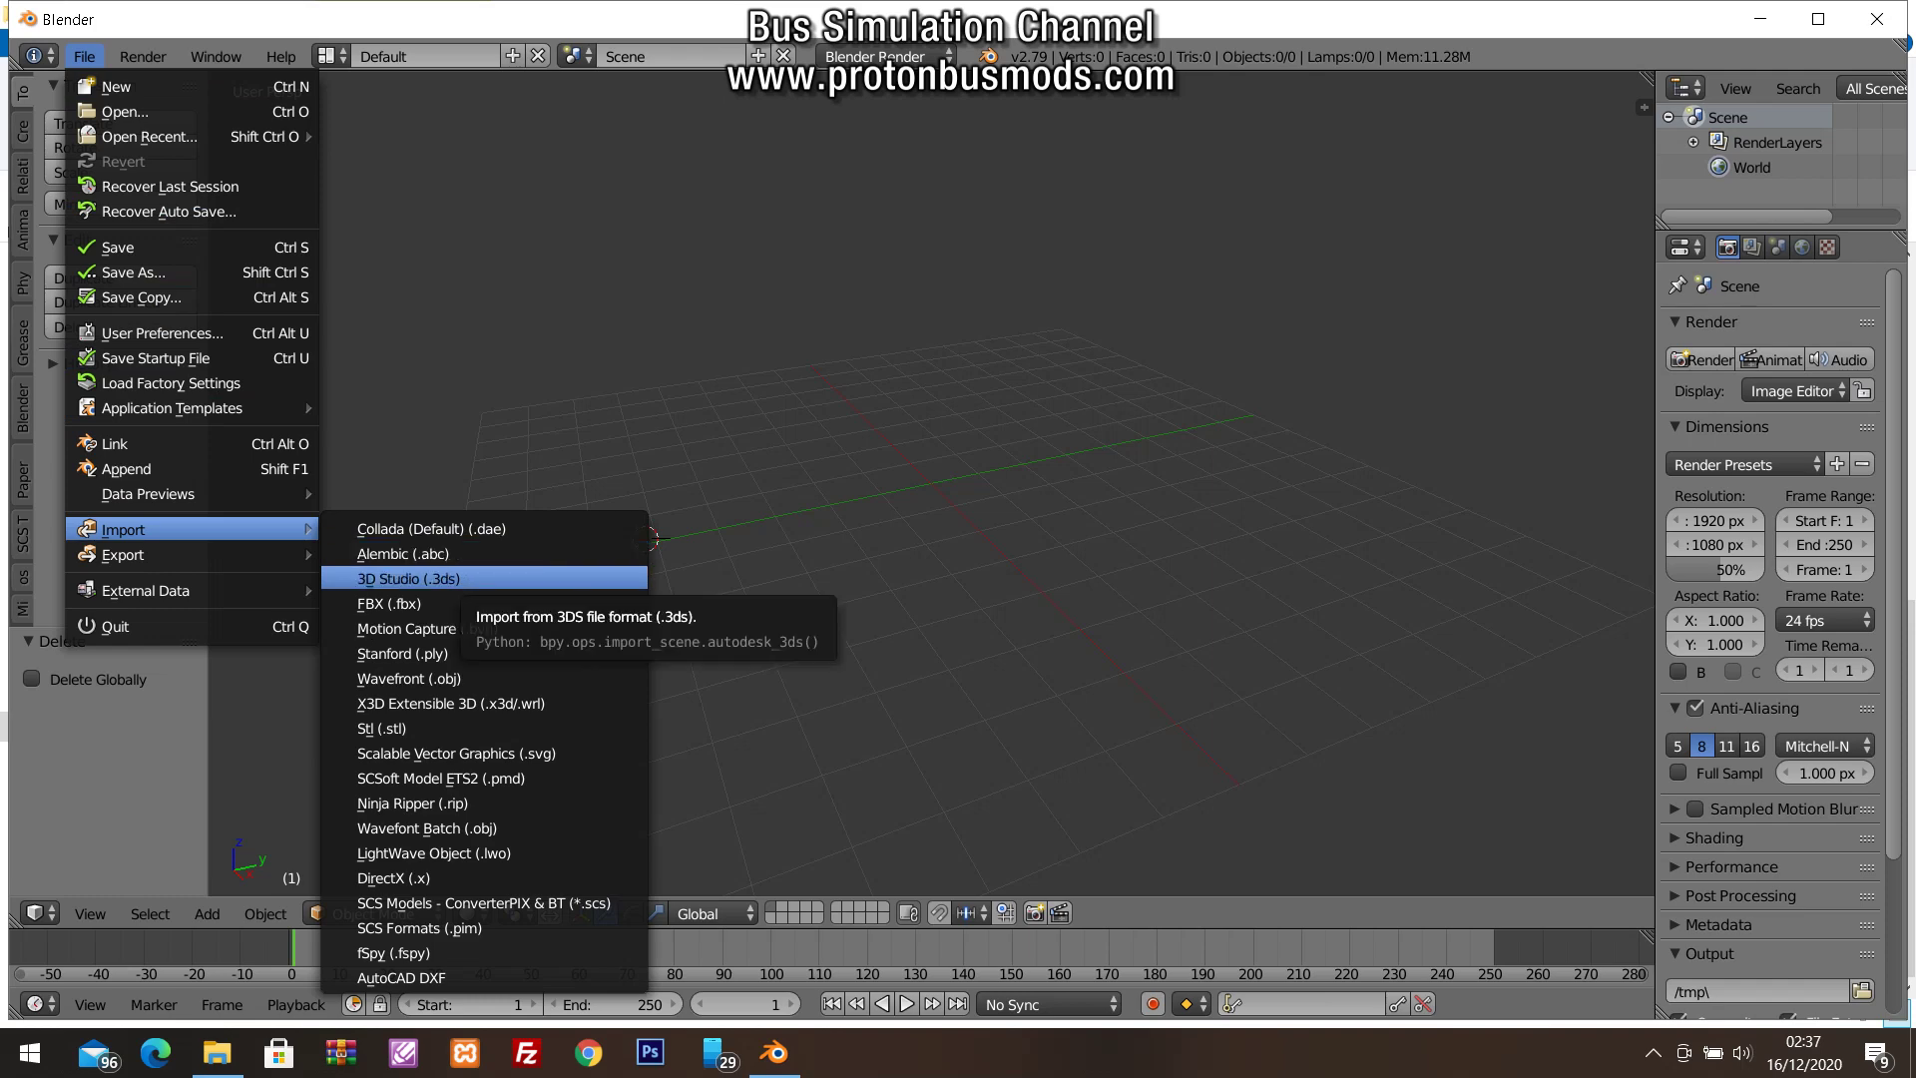
pyautogui.click(454, 579)
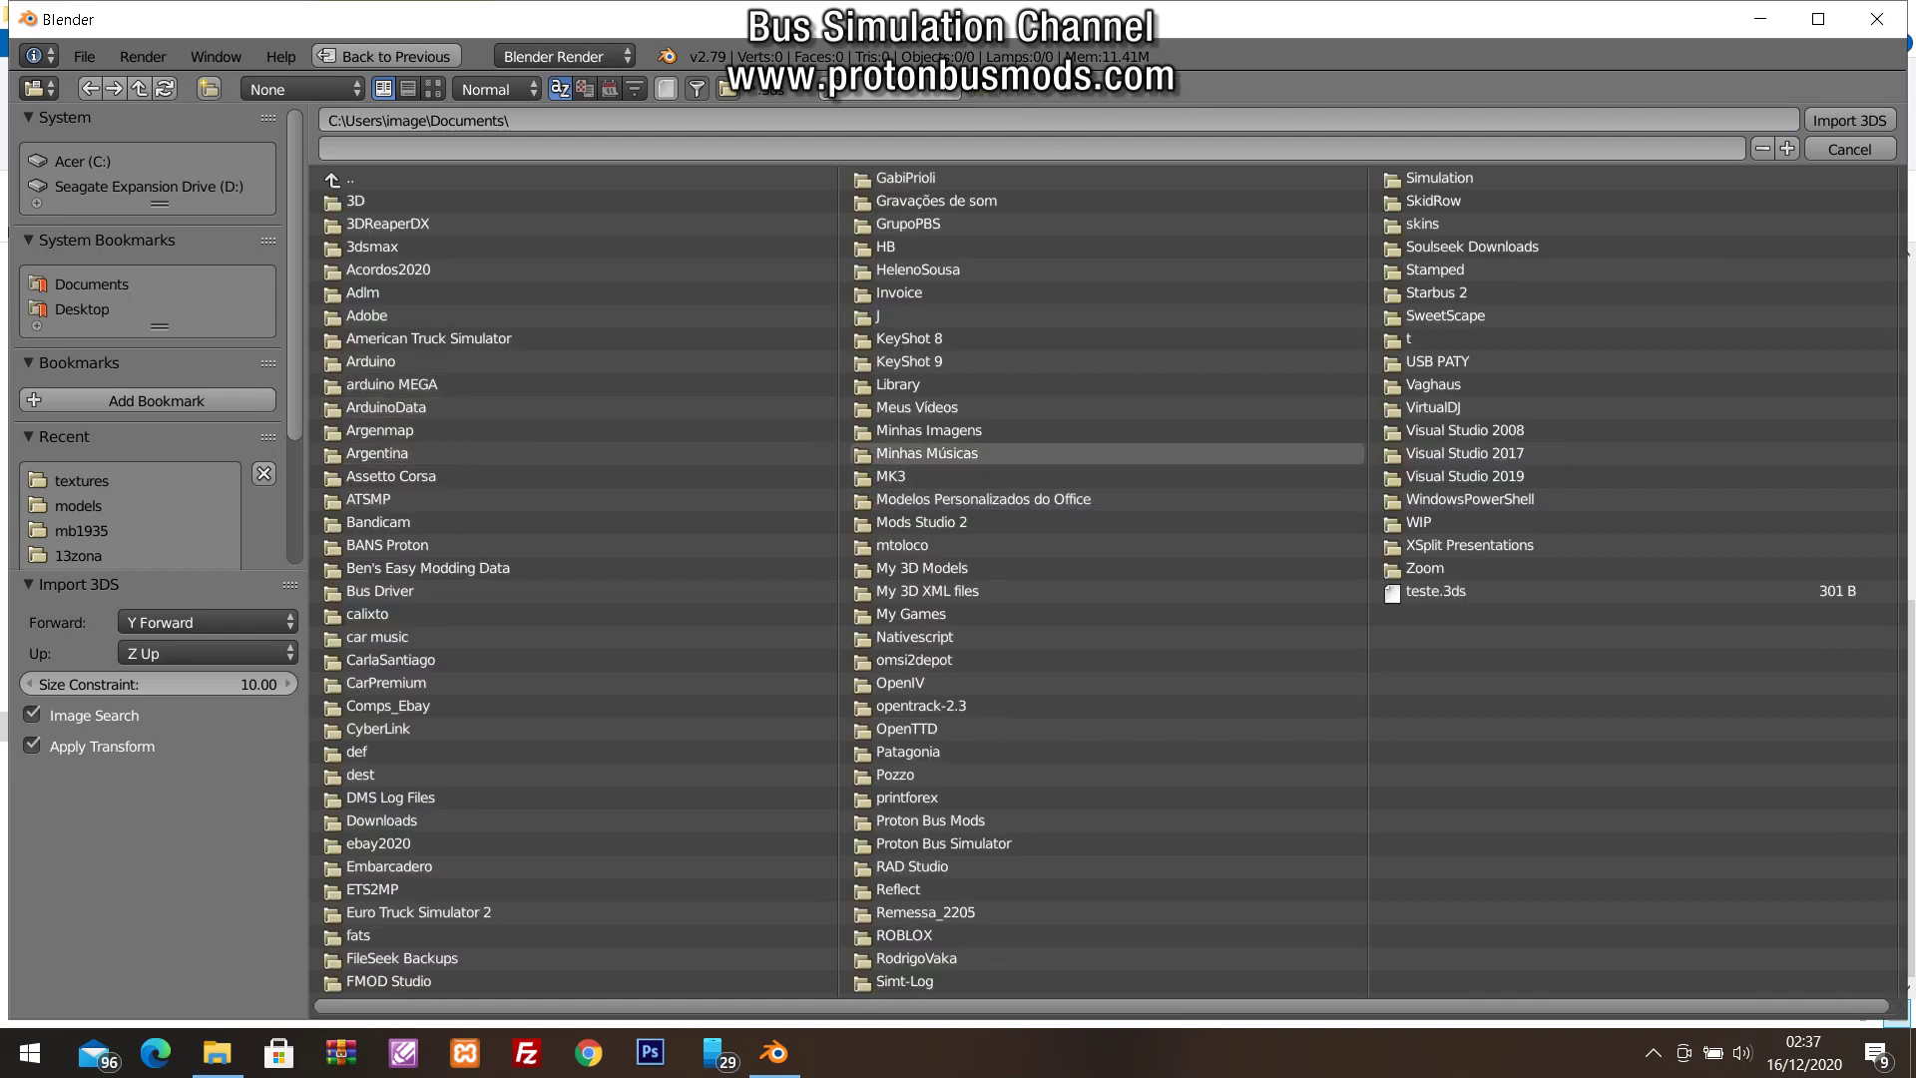
# Browse through Proton Bus Mods, buses and MiBRT1_UDA_LITE to its textures folder
pyautogui.click(930, 821)
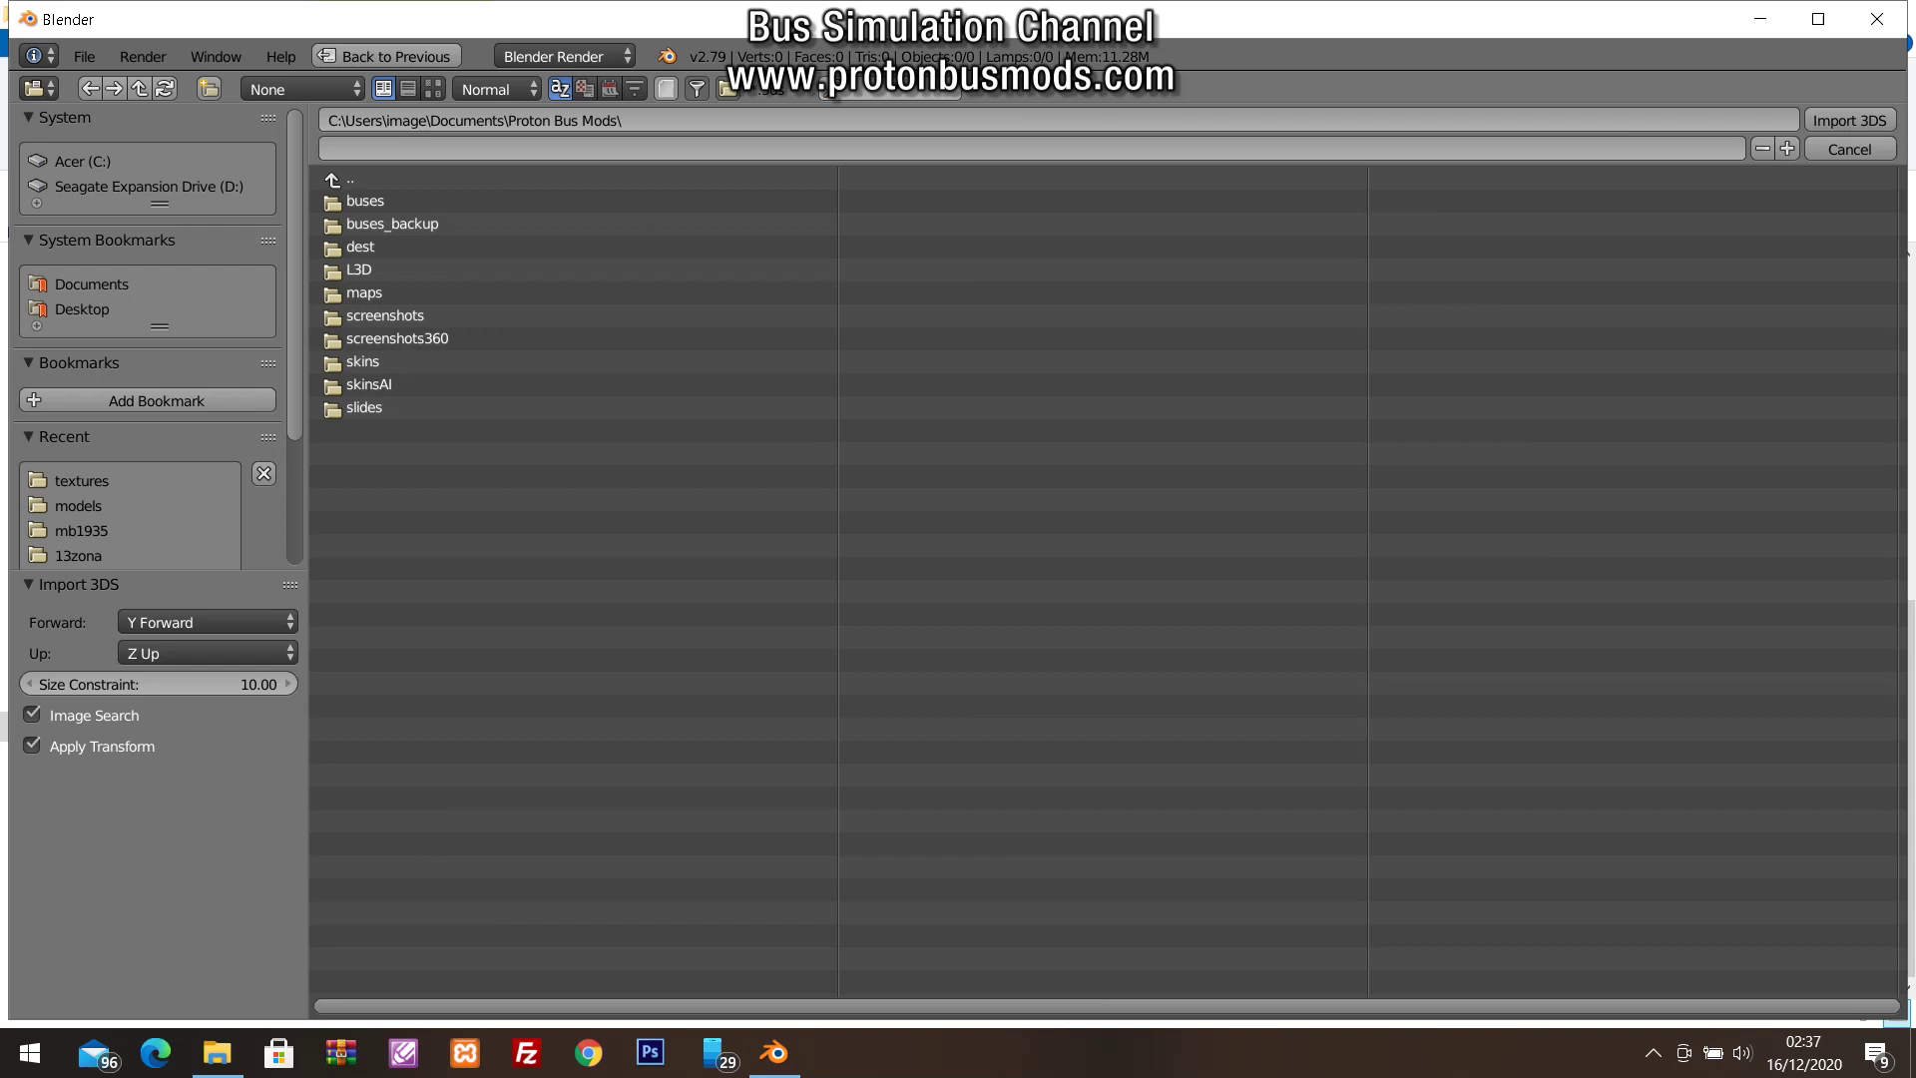
pyautogui.click(366, 200)
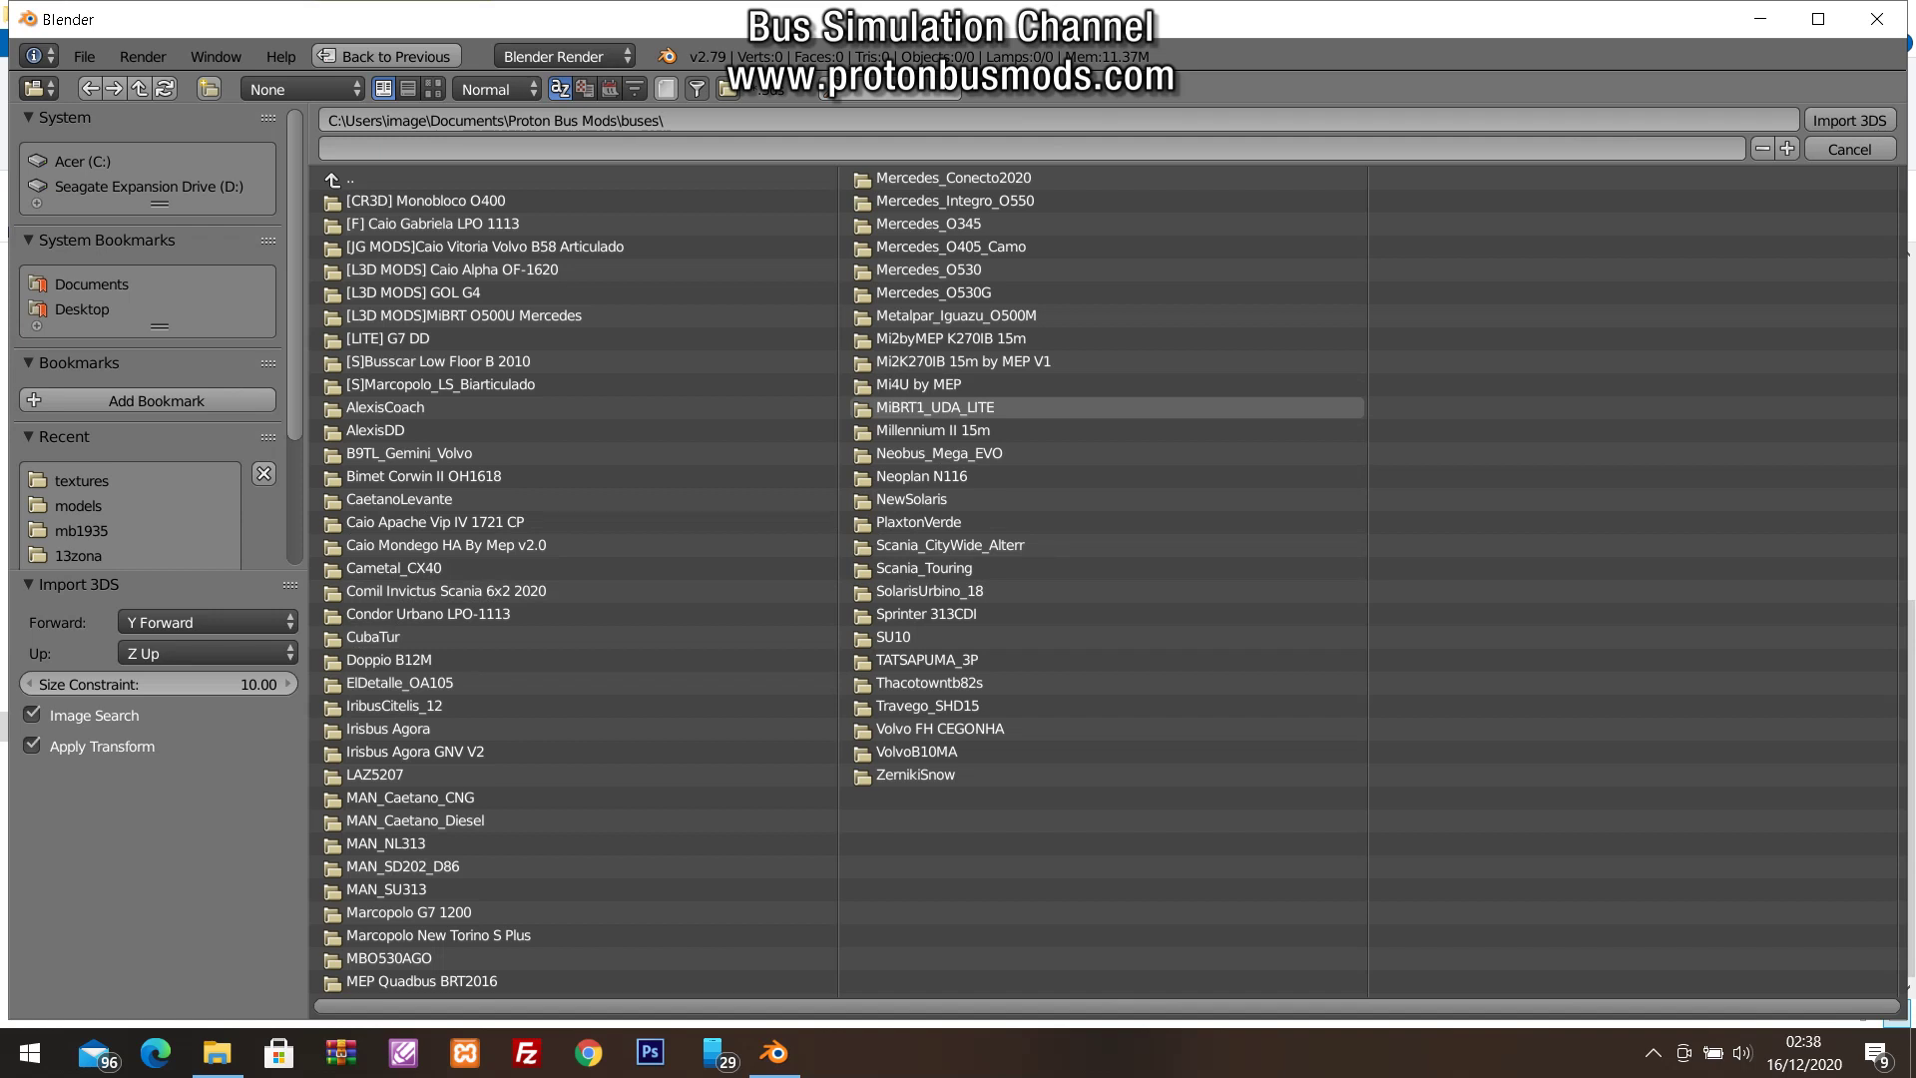
pyautogui.click(935, 407)
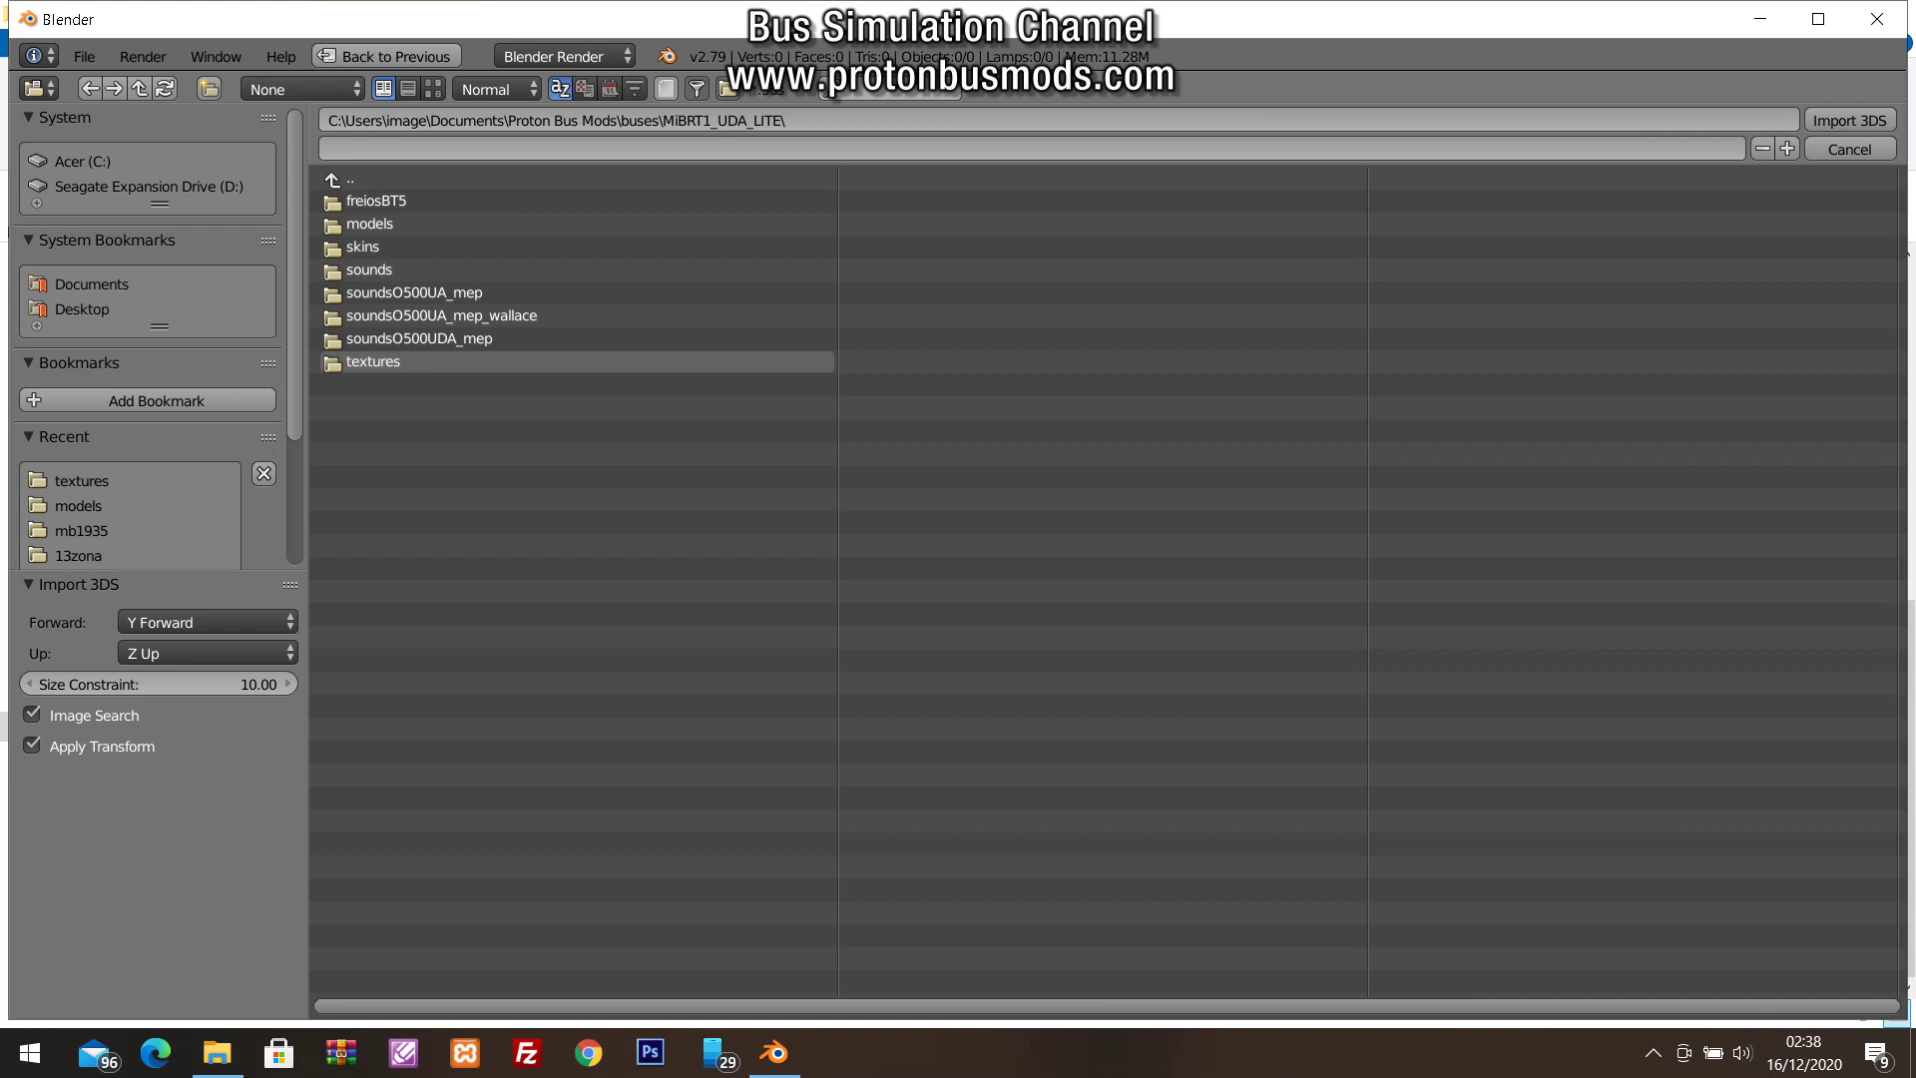
pyautogui.click(373, 361)
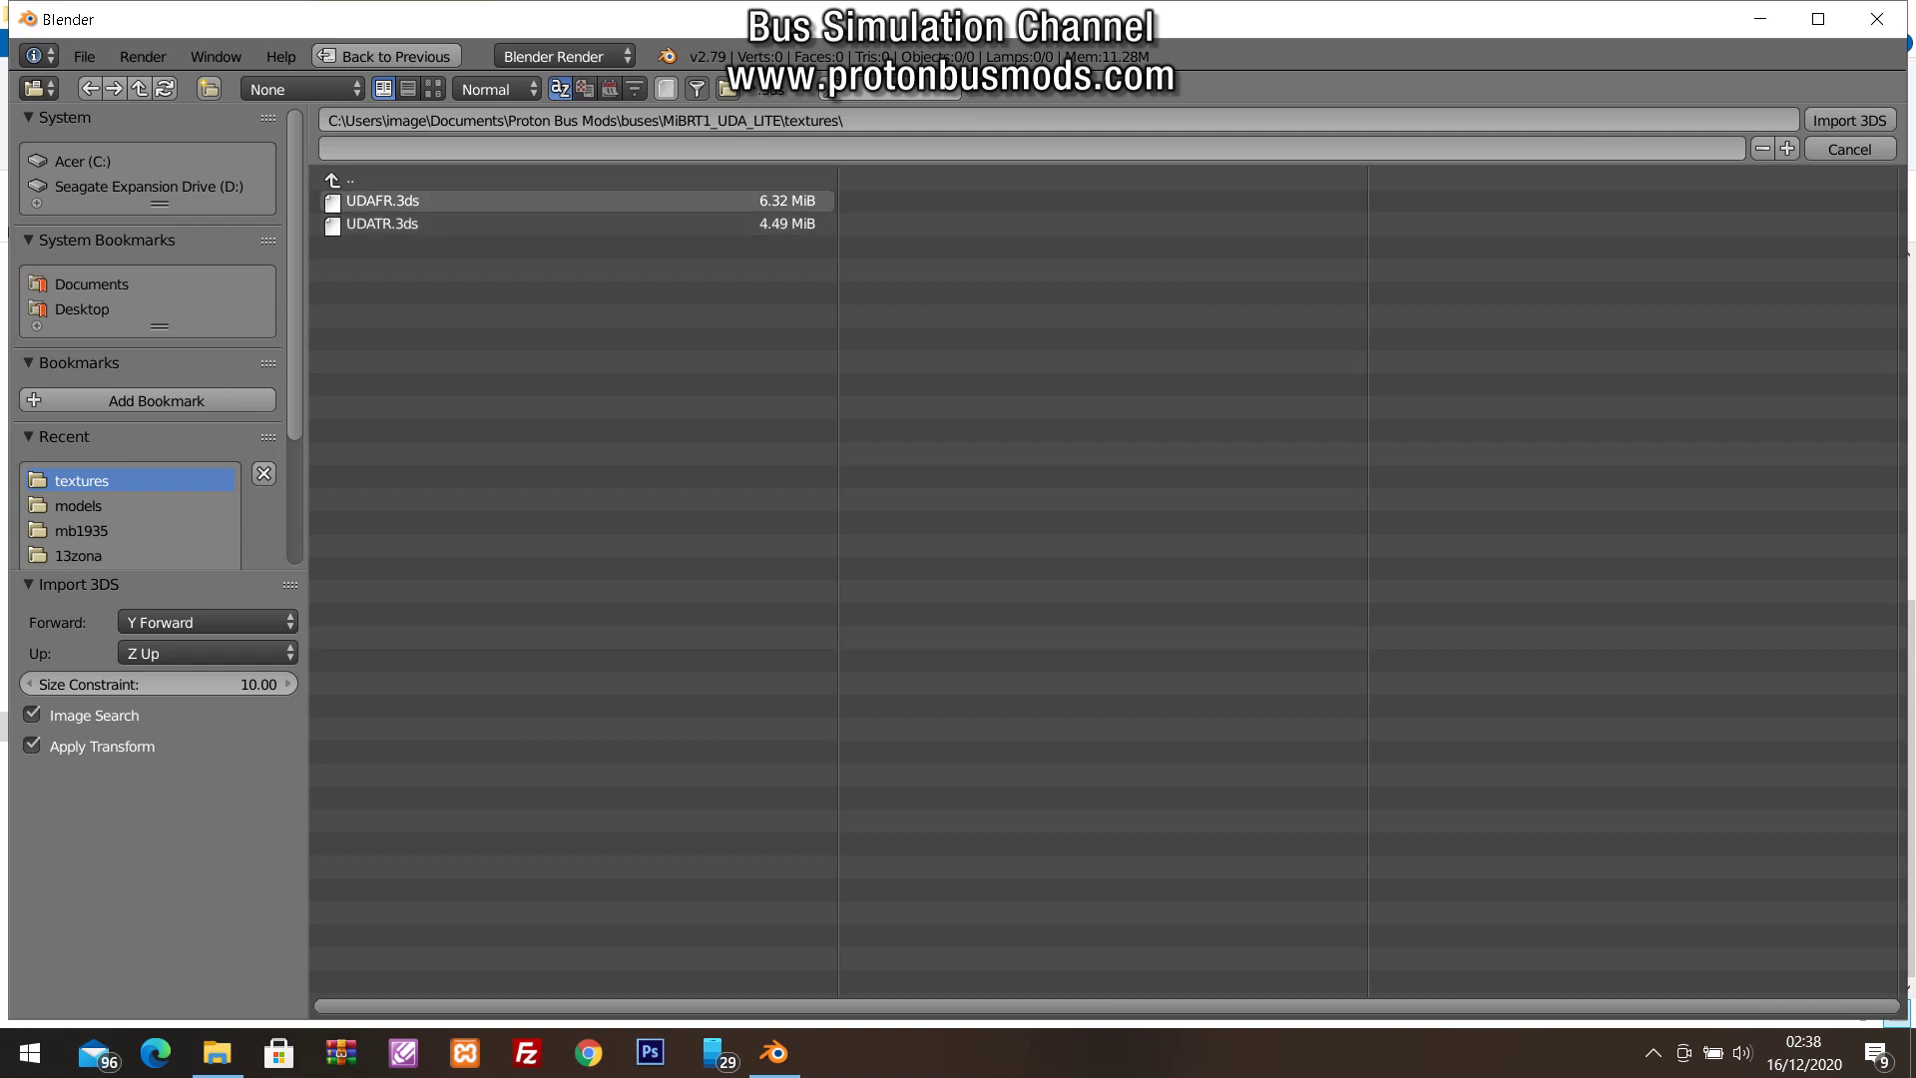
# Select UDAFR.3ds and set the import Size Constraint to 0
pyautogui.click(382, 200)
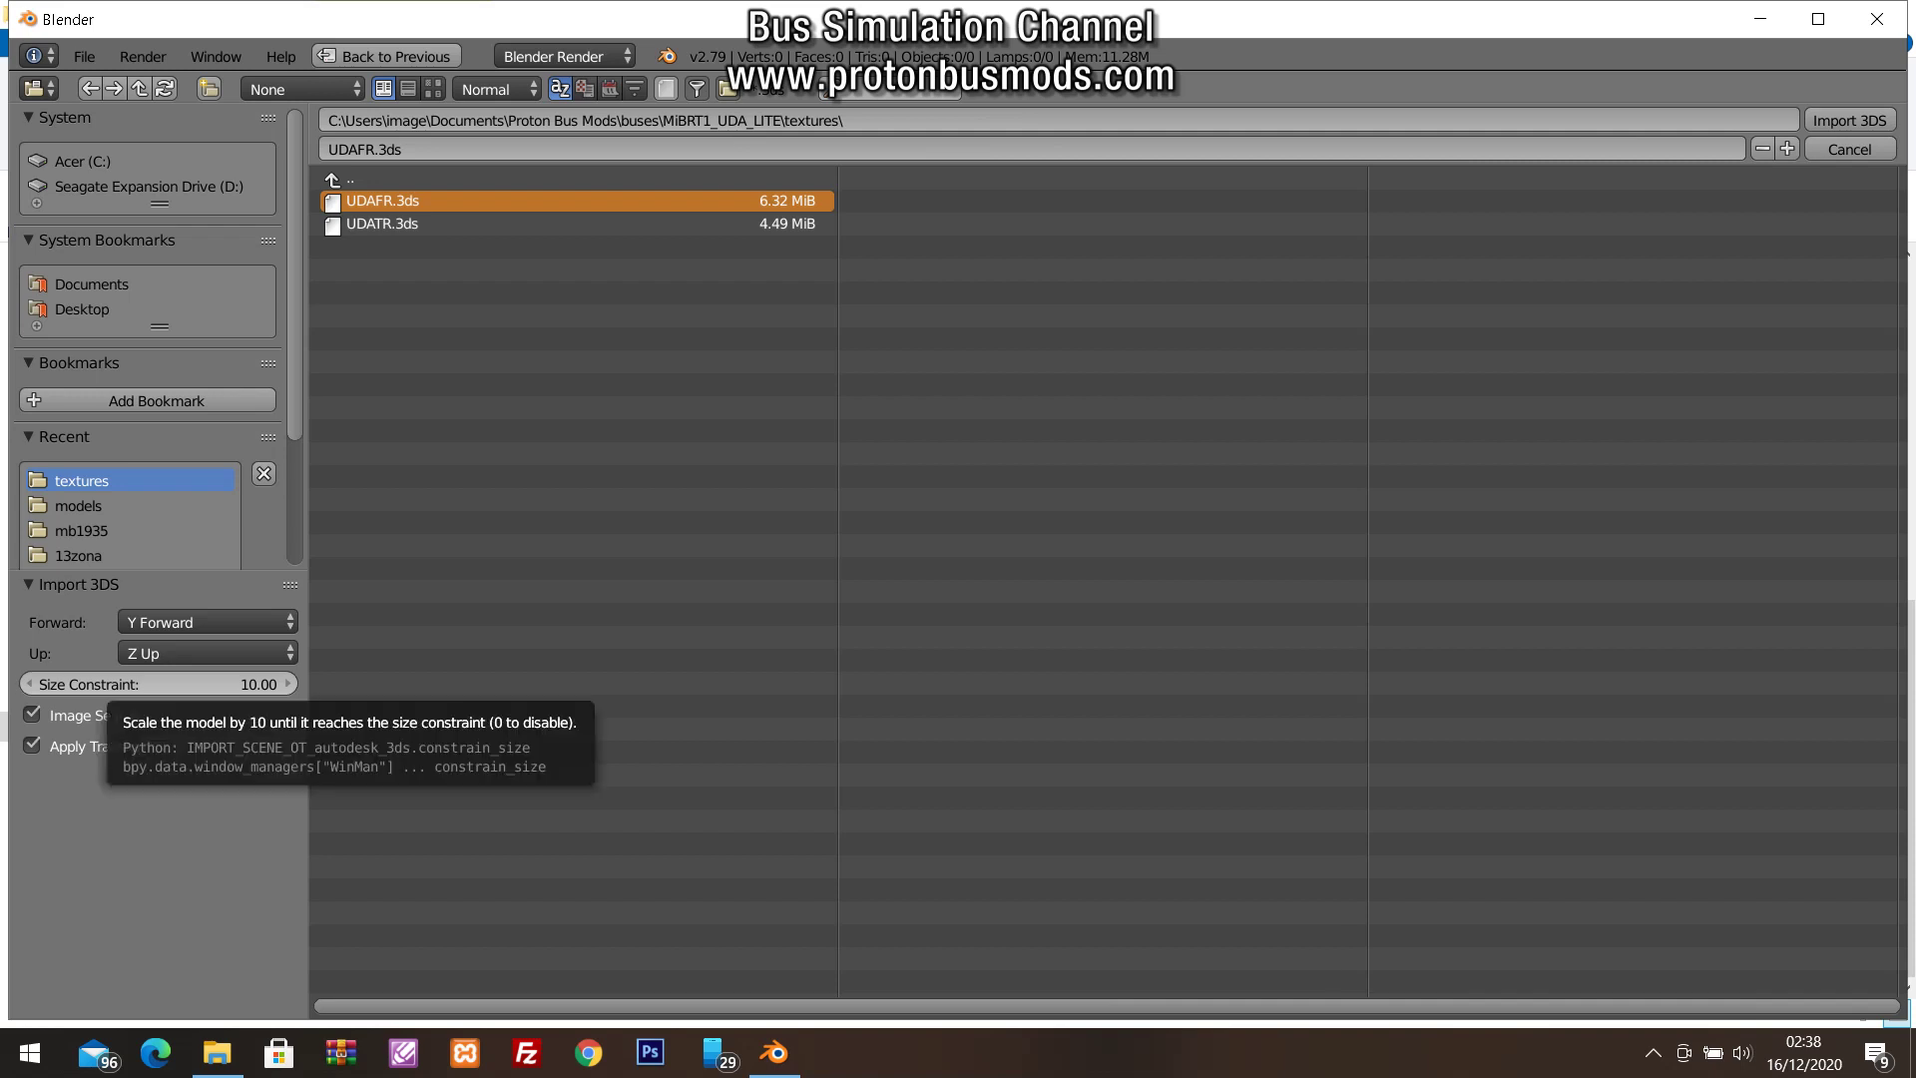
pyautogui.click(150, 683)
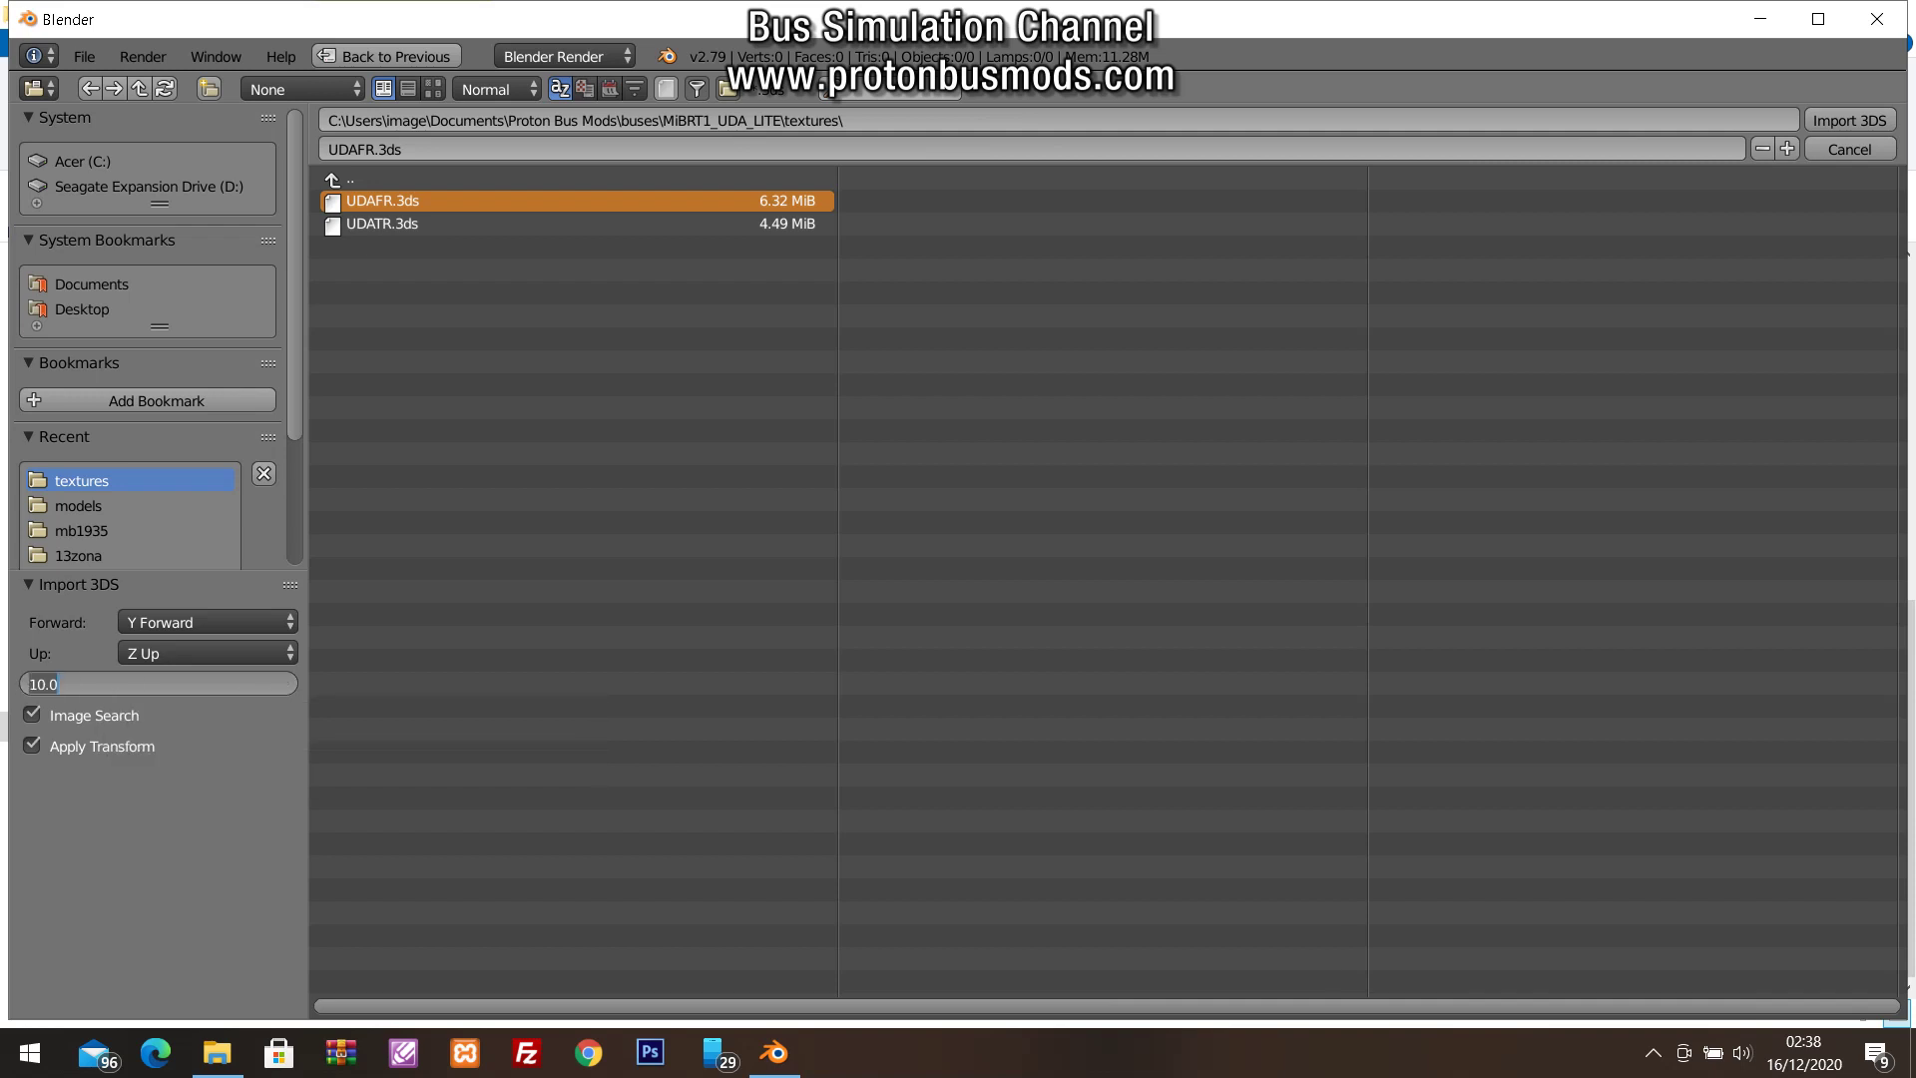
pyautogui.write('0')
pyautogui.press('Return')
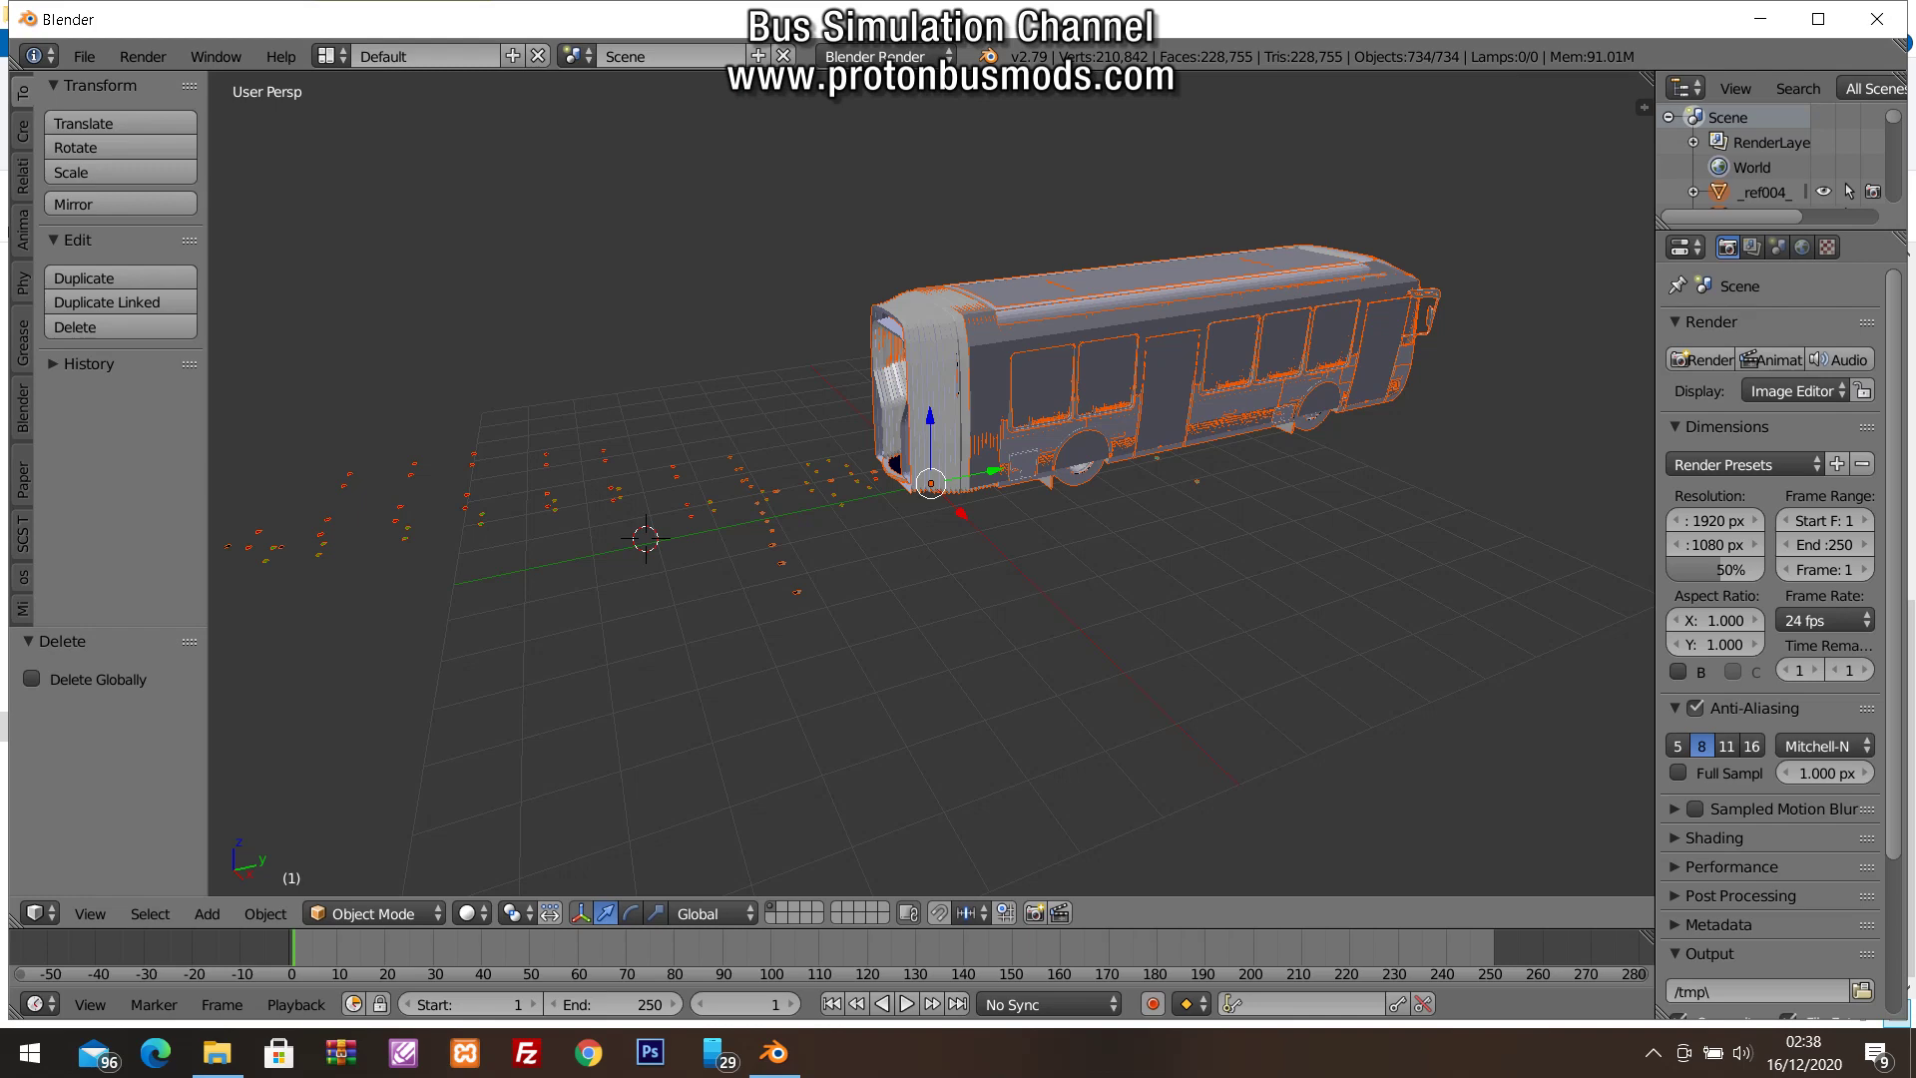
# Orbit to the other side of the imported bus and open the Viewport Shading menu
pyautogui.moveTo(798, 598); pyautogui.dragTo(1147, 598, button='middle')
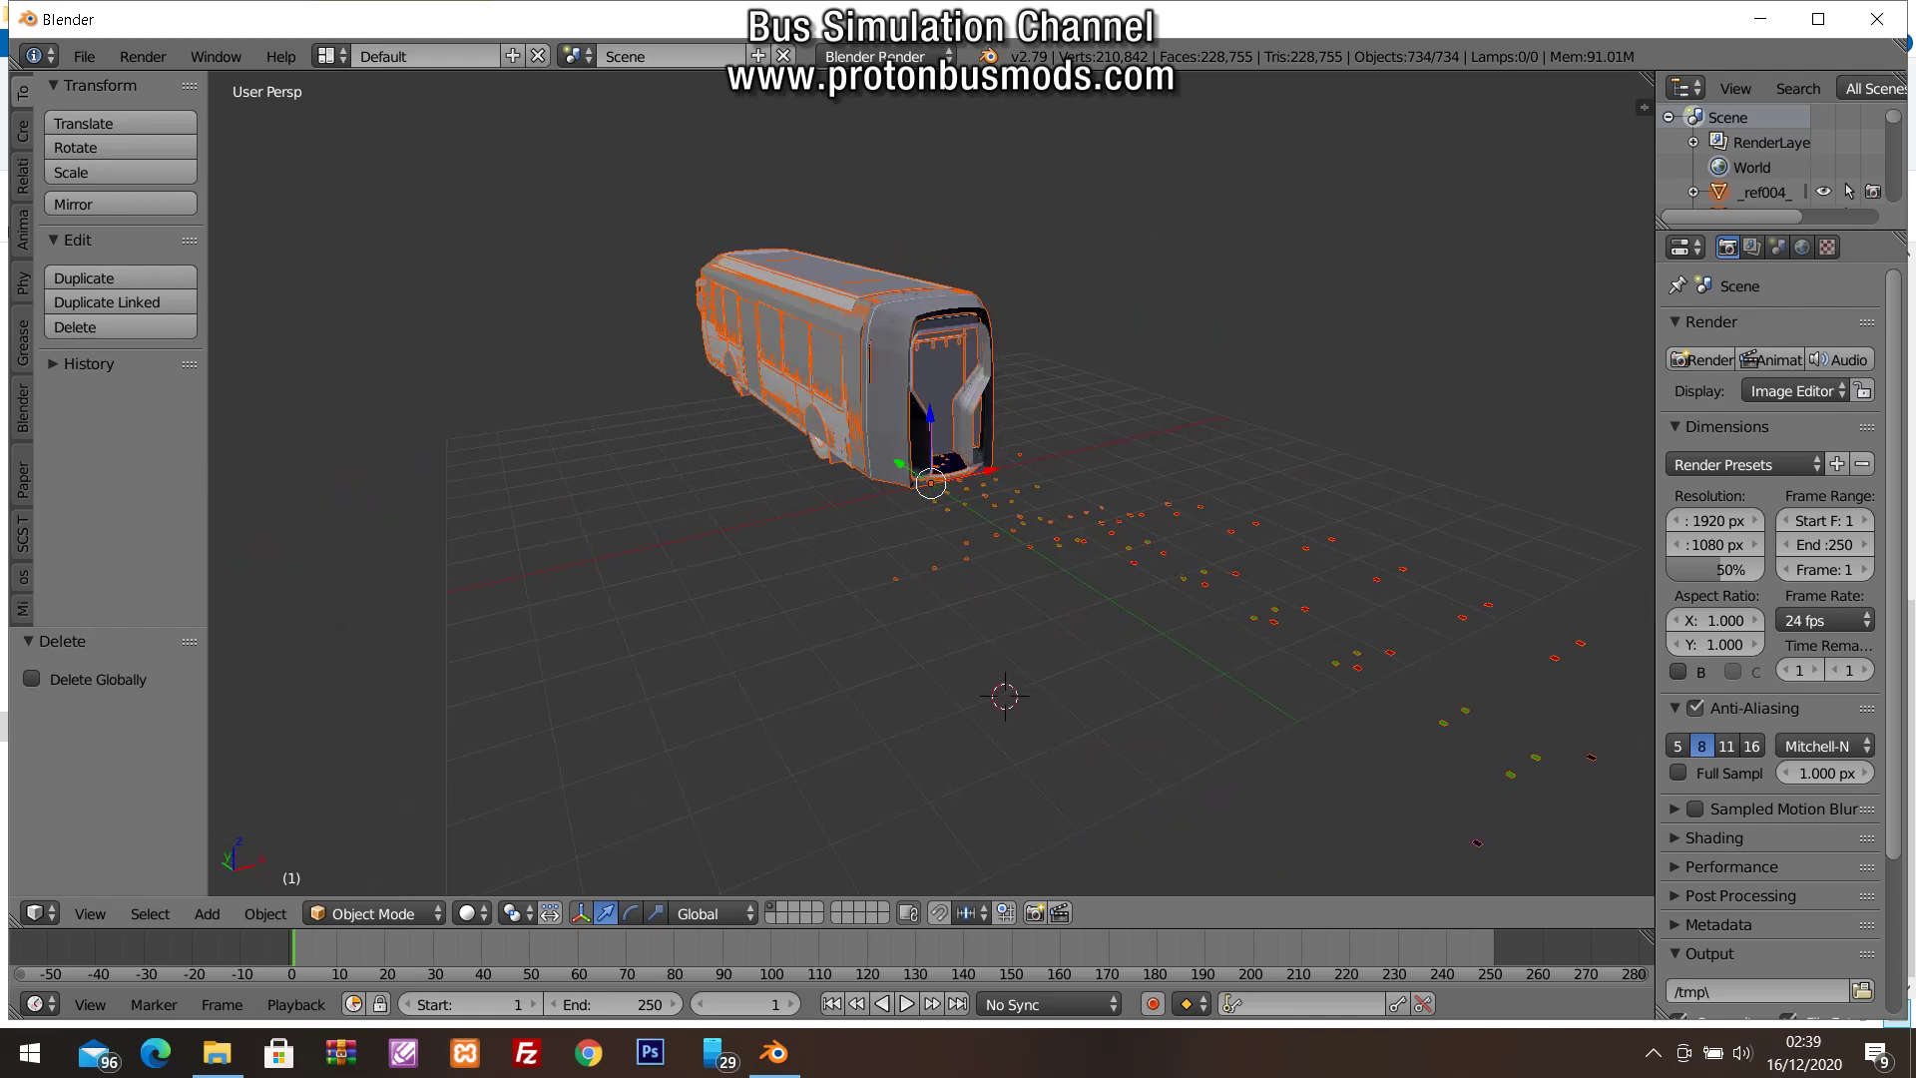
pyautogui.click(467, 913)
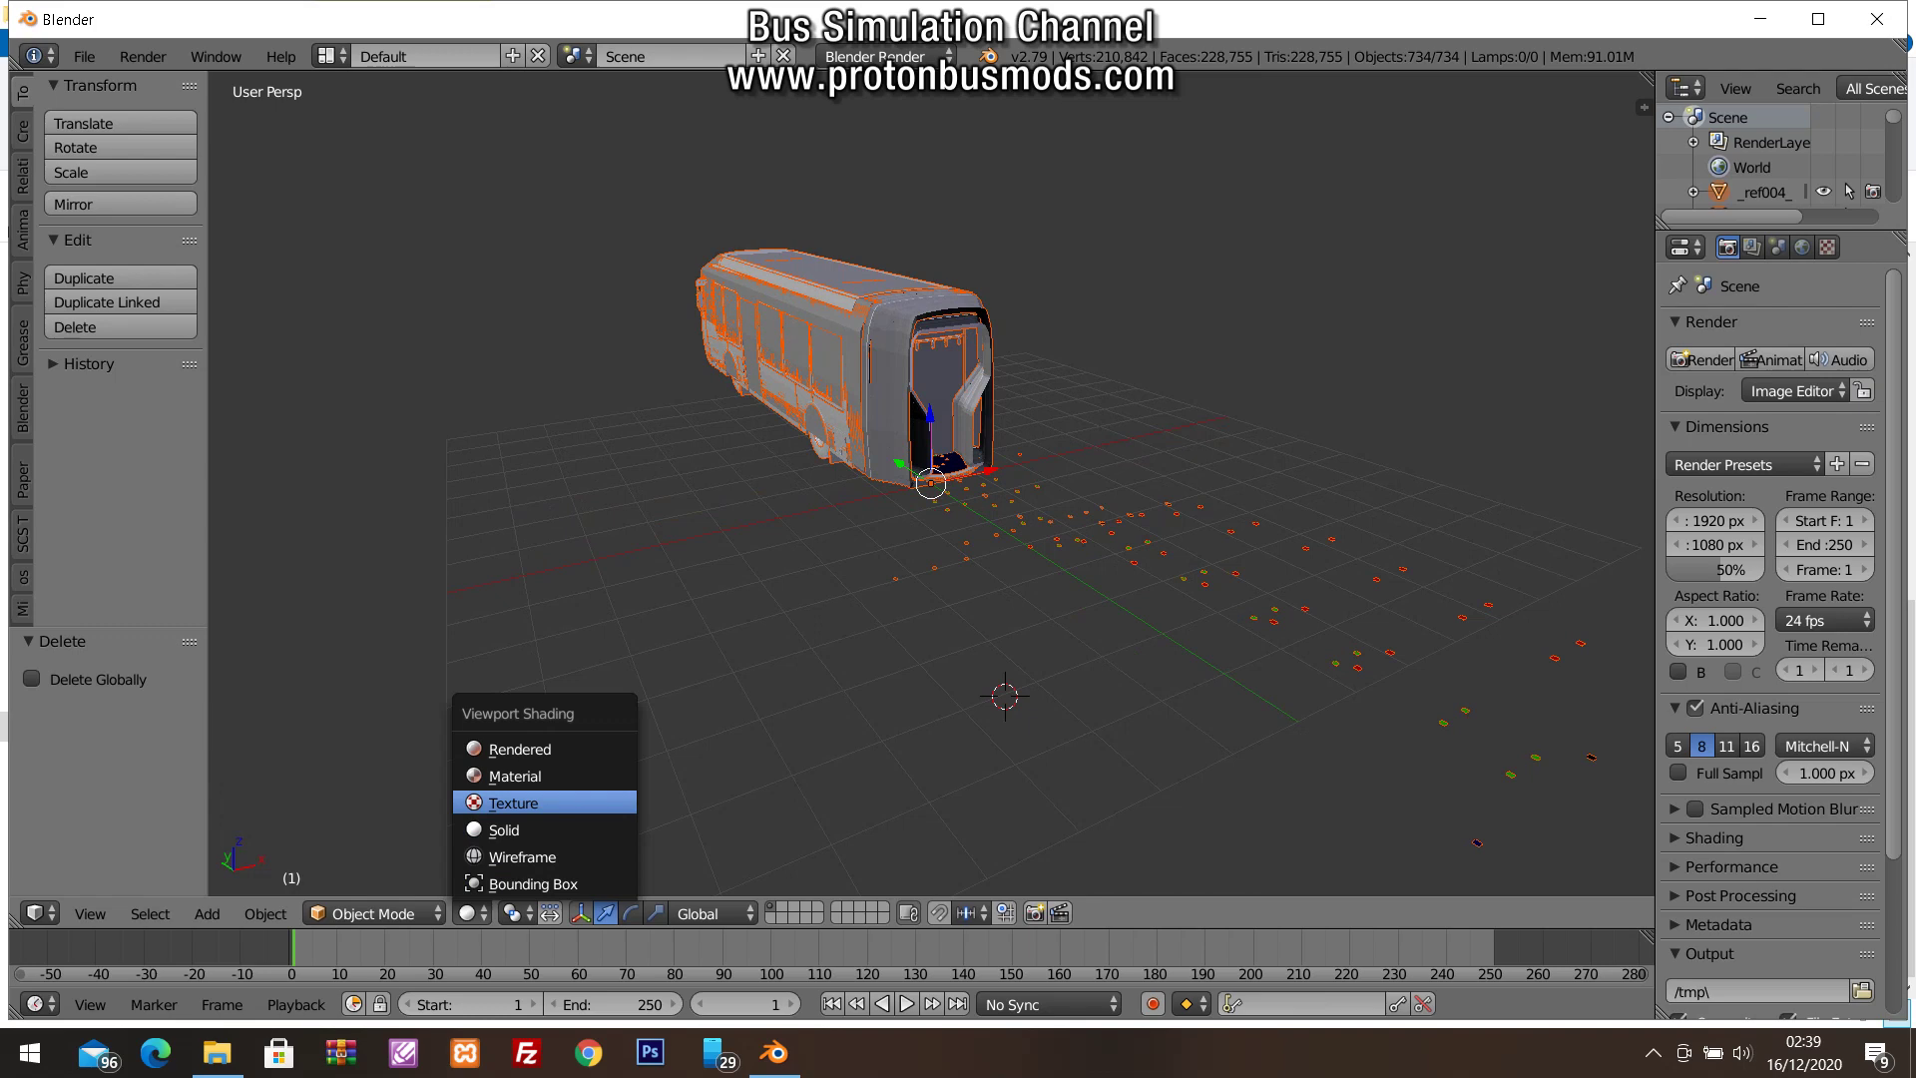
# Switch the viewport shading to Texture and view the bus rear from above
pyautogui.click(513, 802)
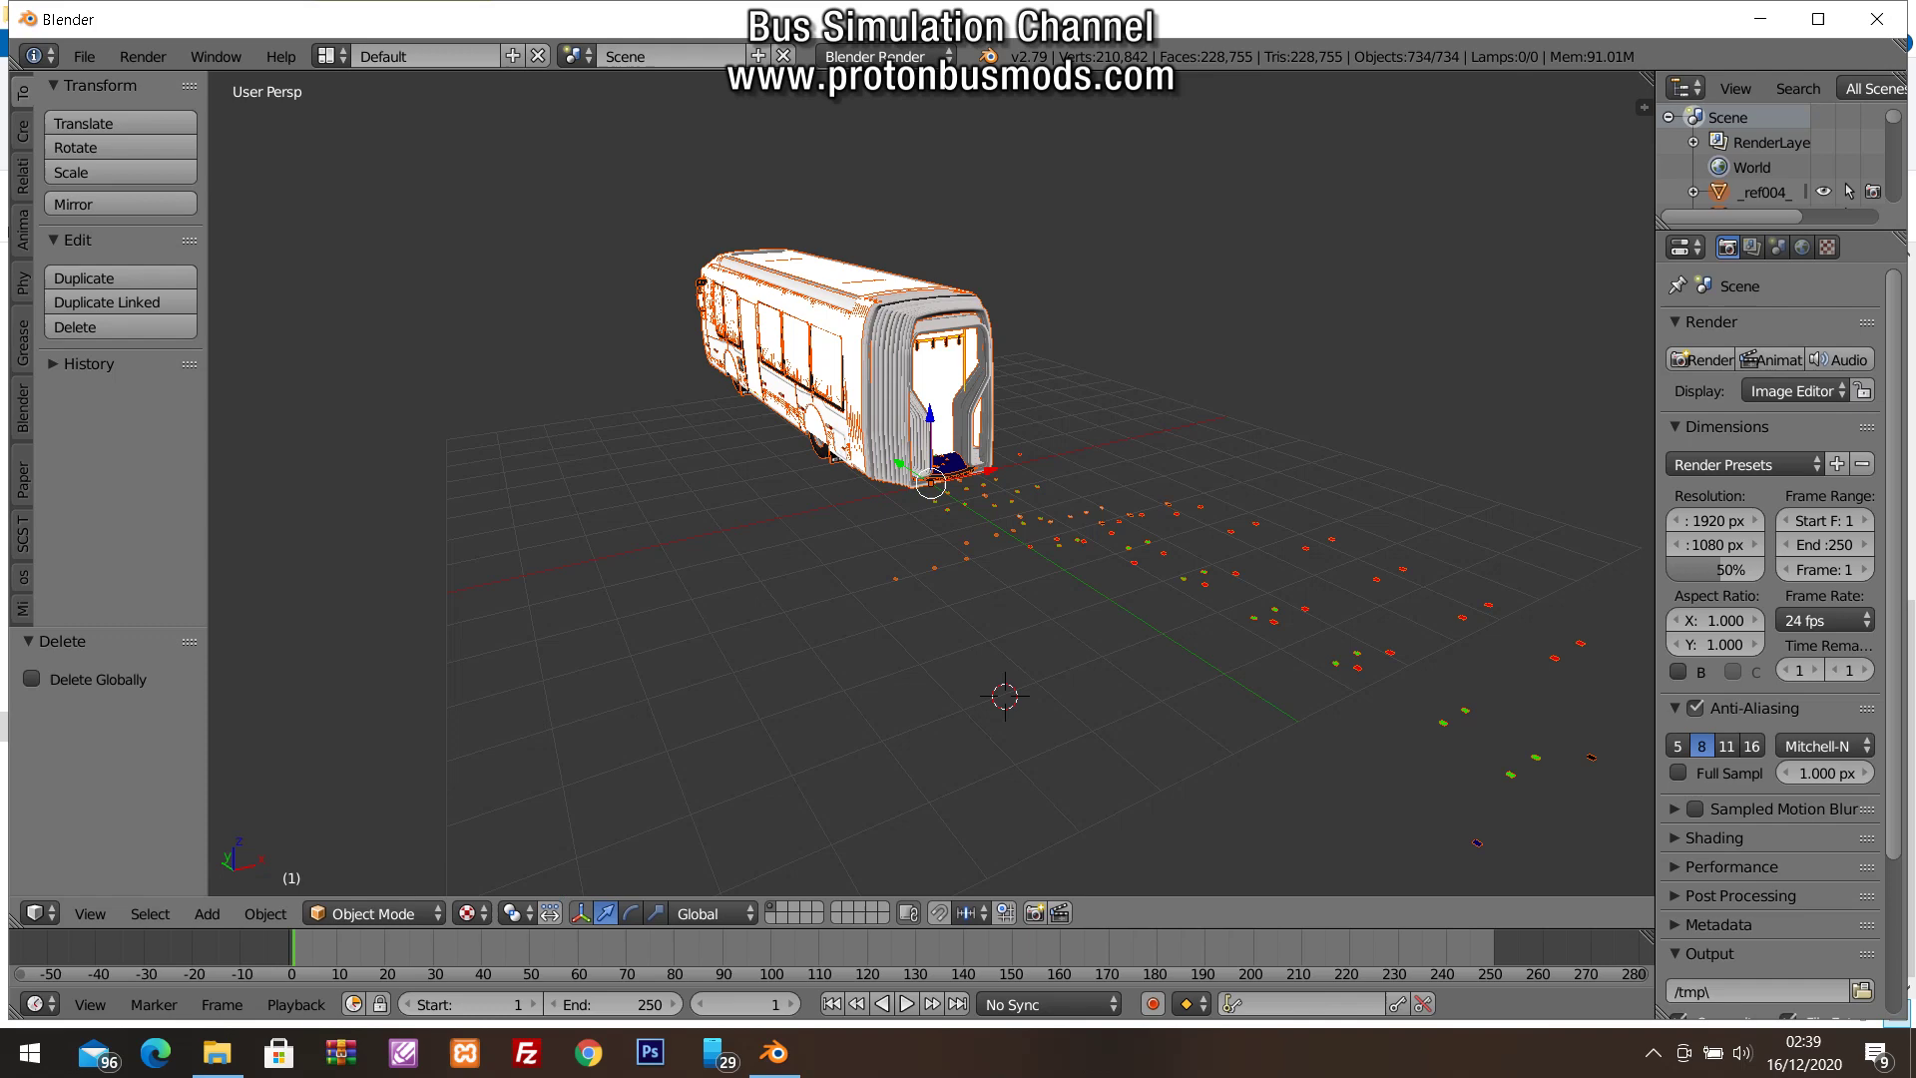
pyautogui.scroll(3, 928, 479)
pyautogui.moveTo(928, 599); pyautogui.dragTo(928, 519, button='middle')
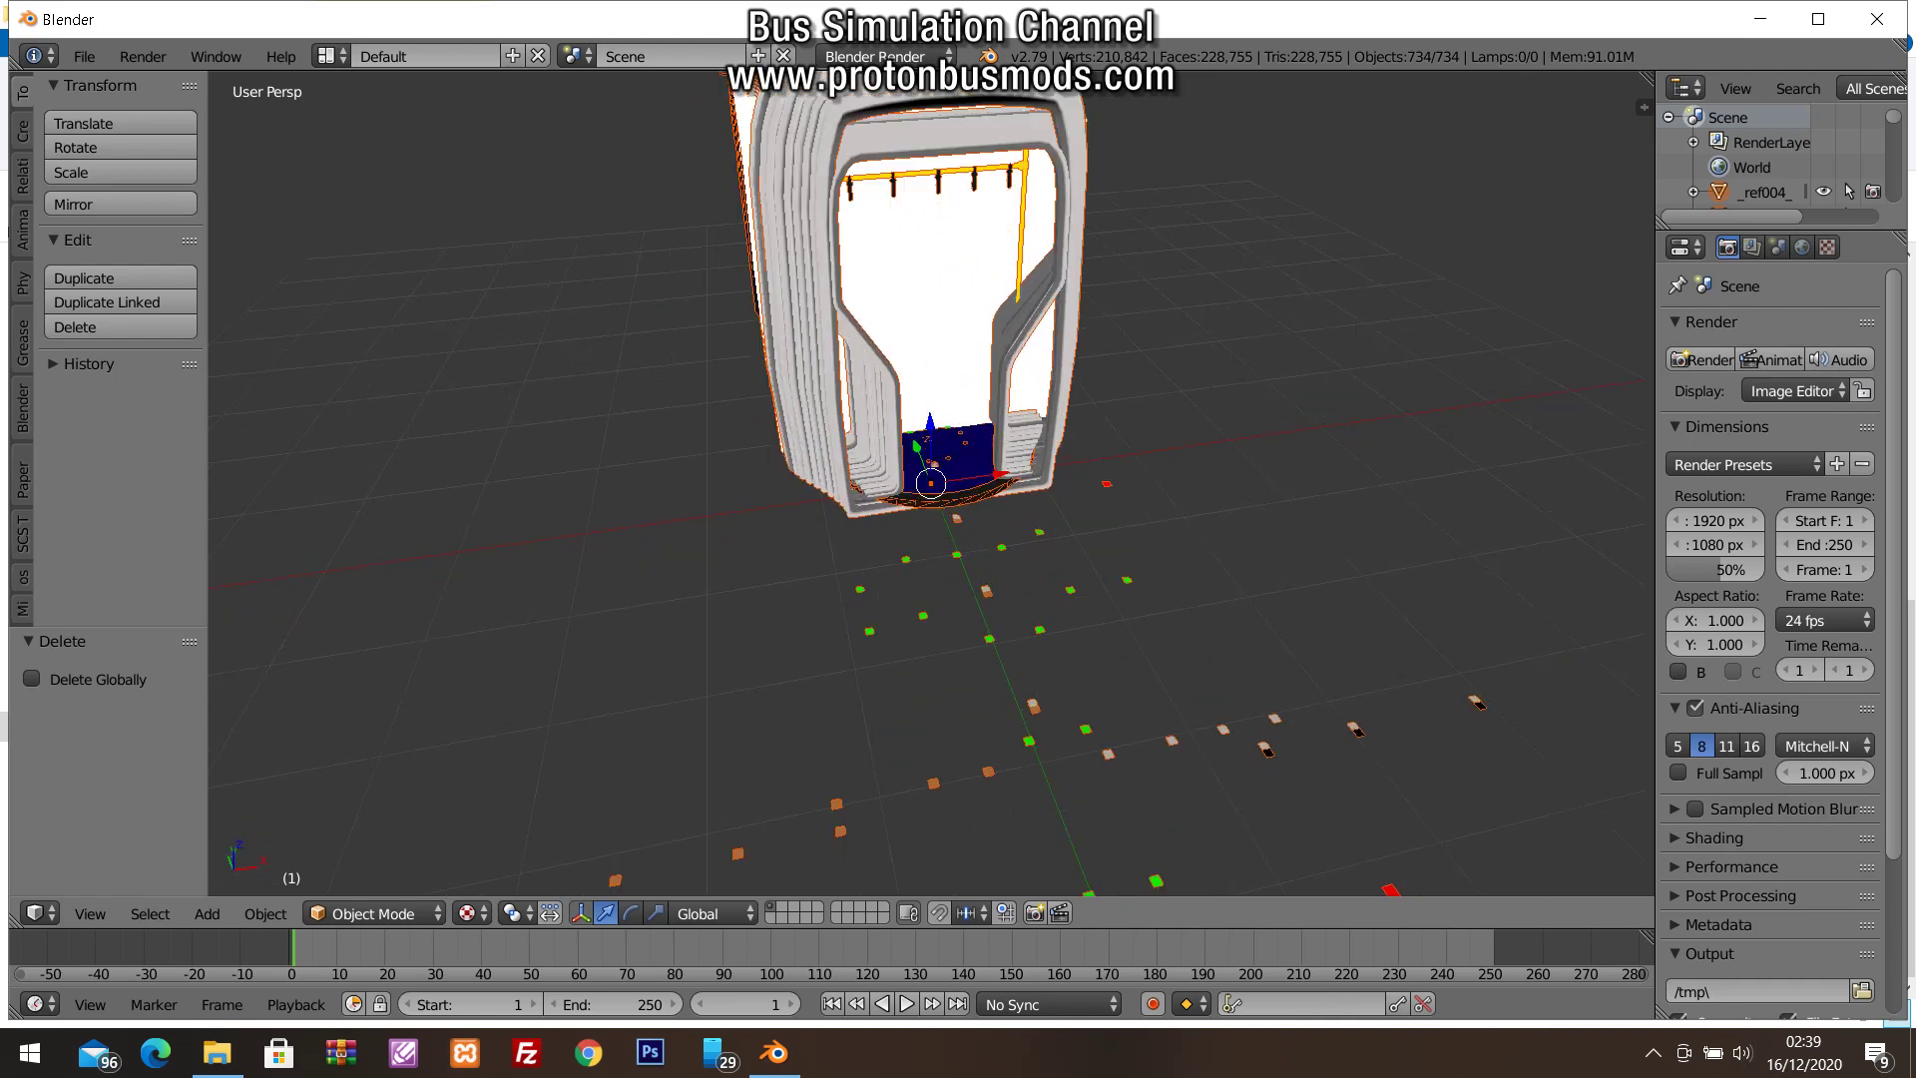
# Hide the _meshcollider1_ object and zoom in on the textured seats and handrails
pyautogui.rightClick(935, 465)
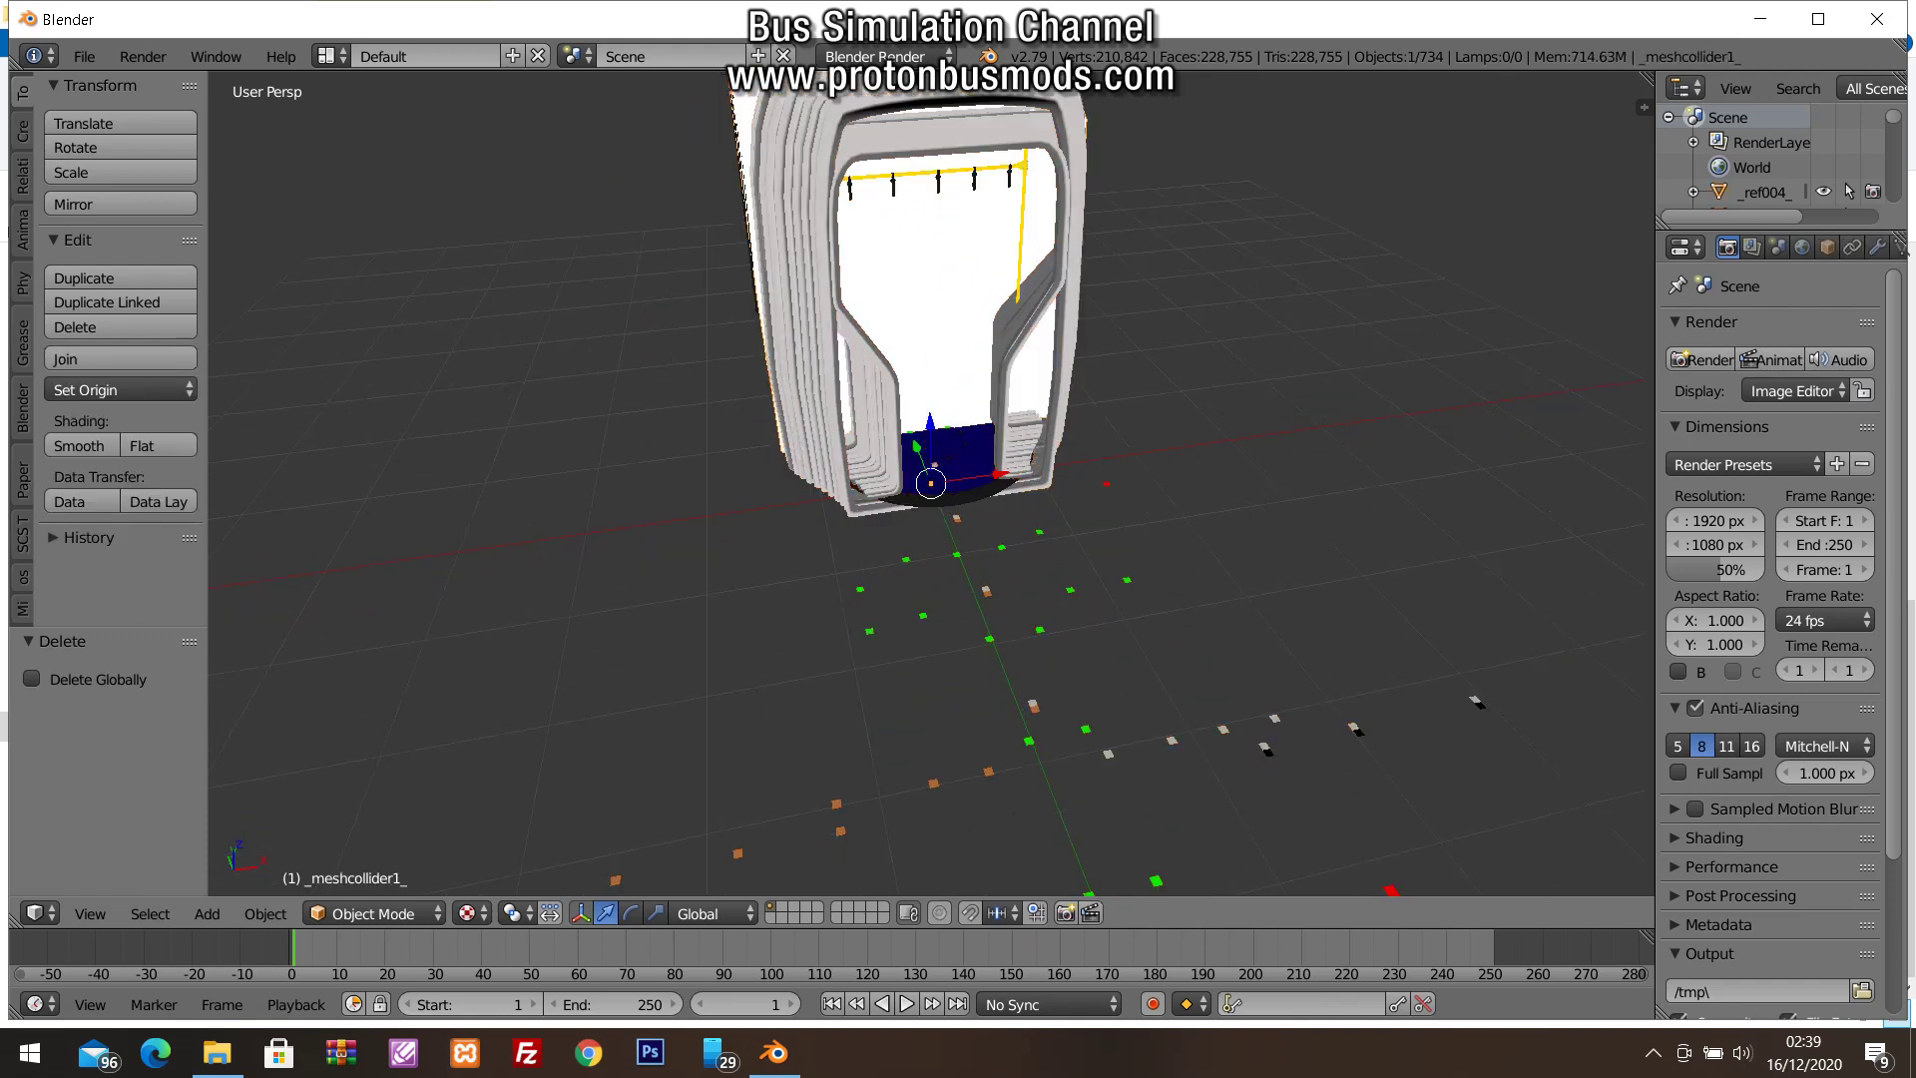
pyautogui.press('h')
pyautogui.scroll(5, 928, 479)
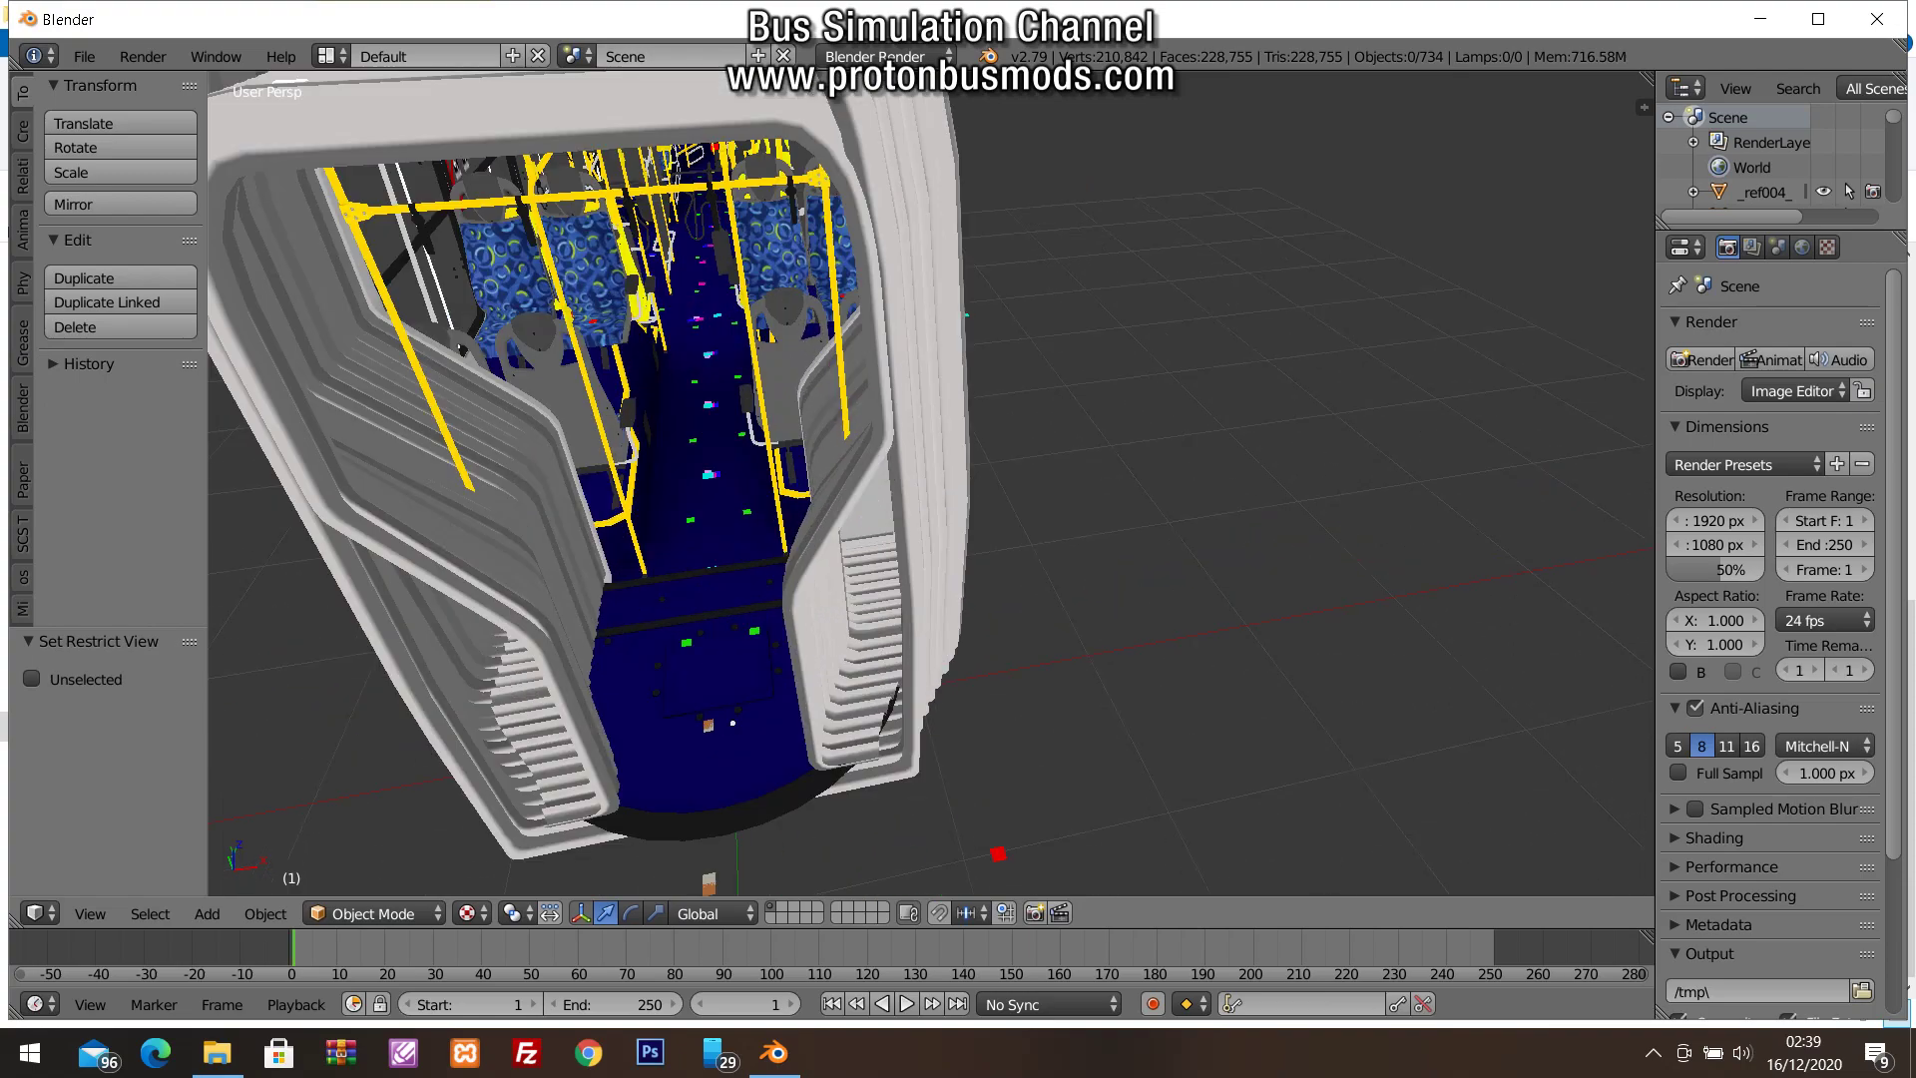
pyautogui.scroll(6, 928, 479)
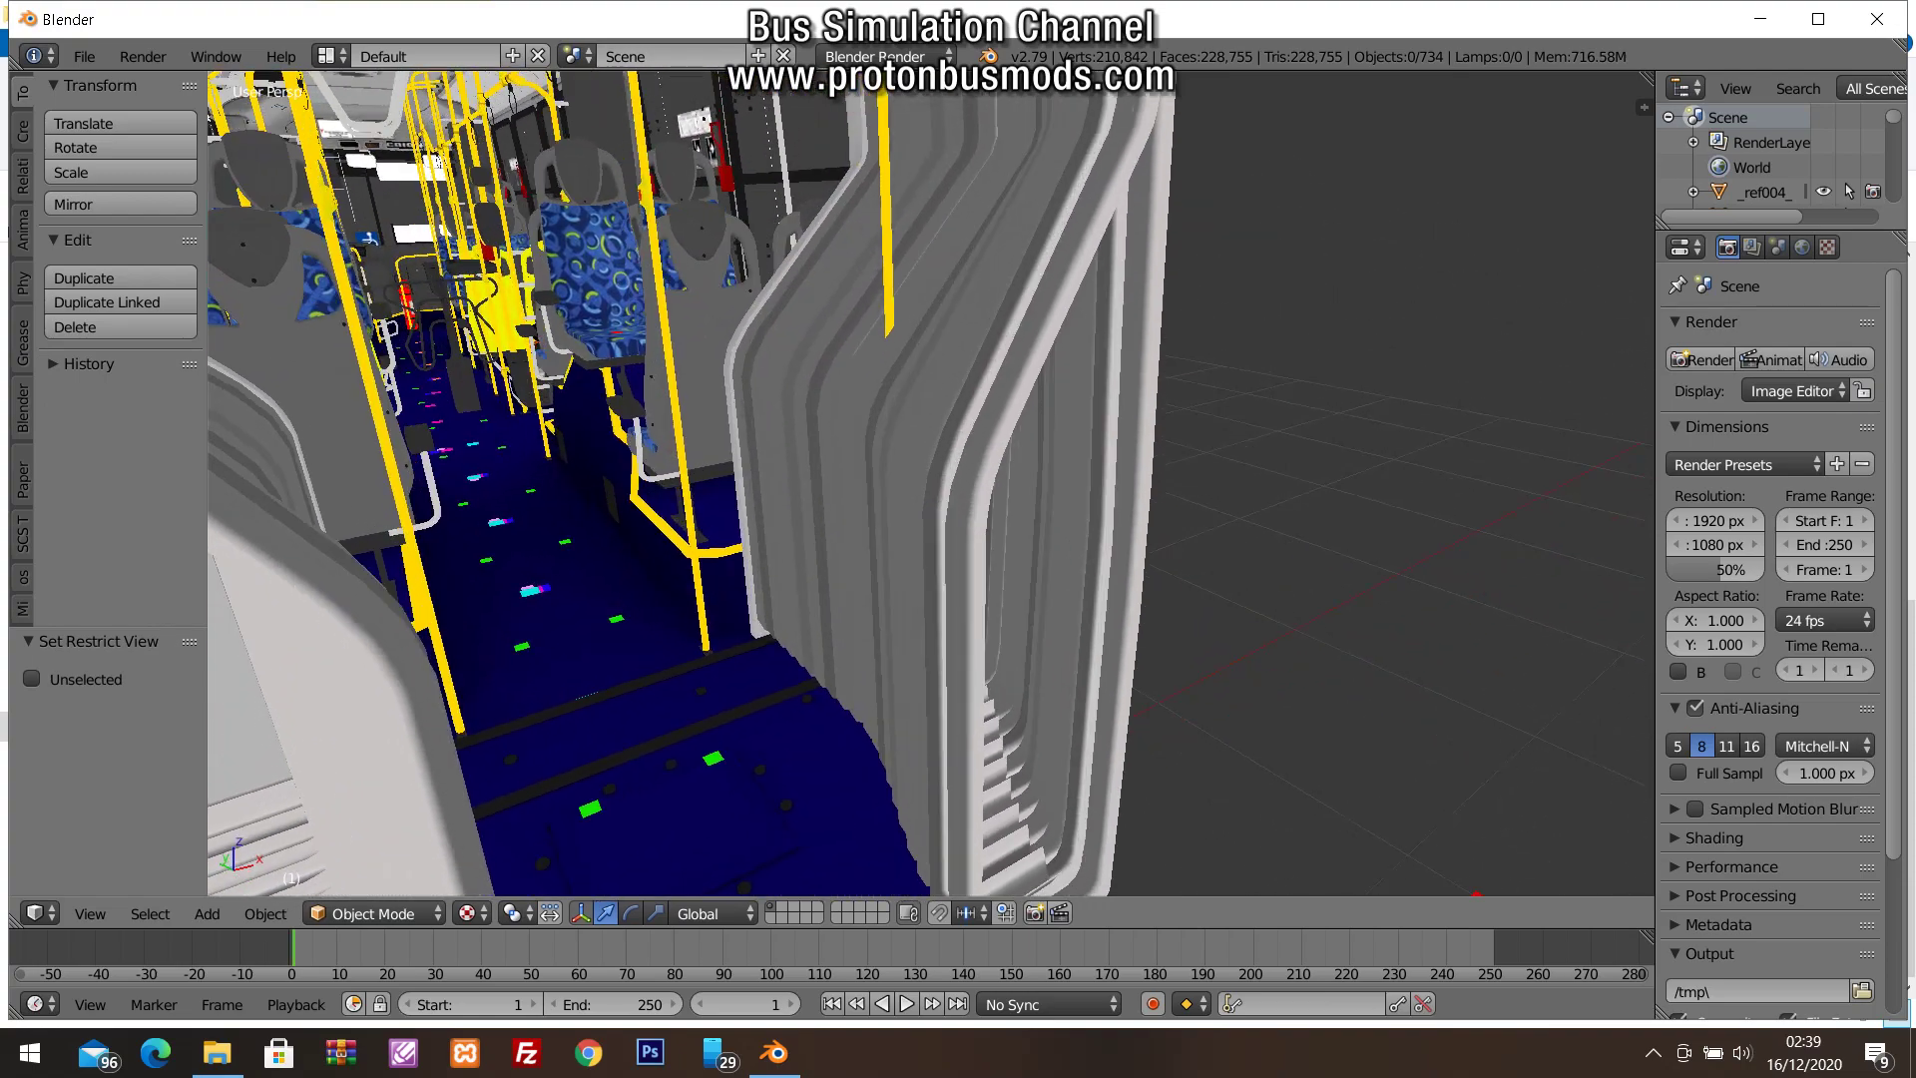
pyautogui.scroll(8, 928, 479)
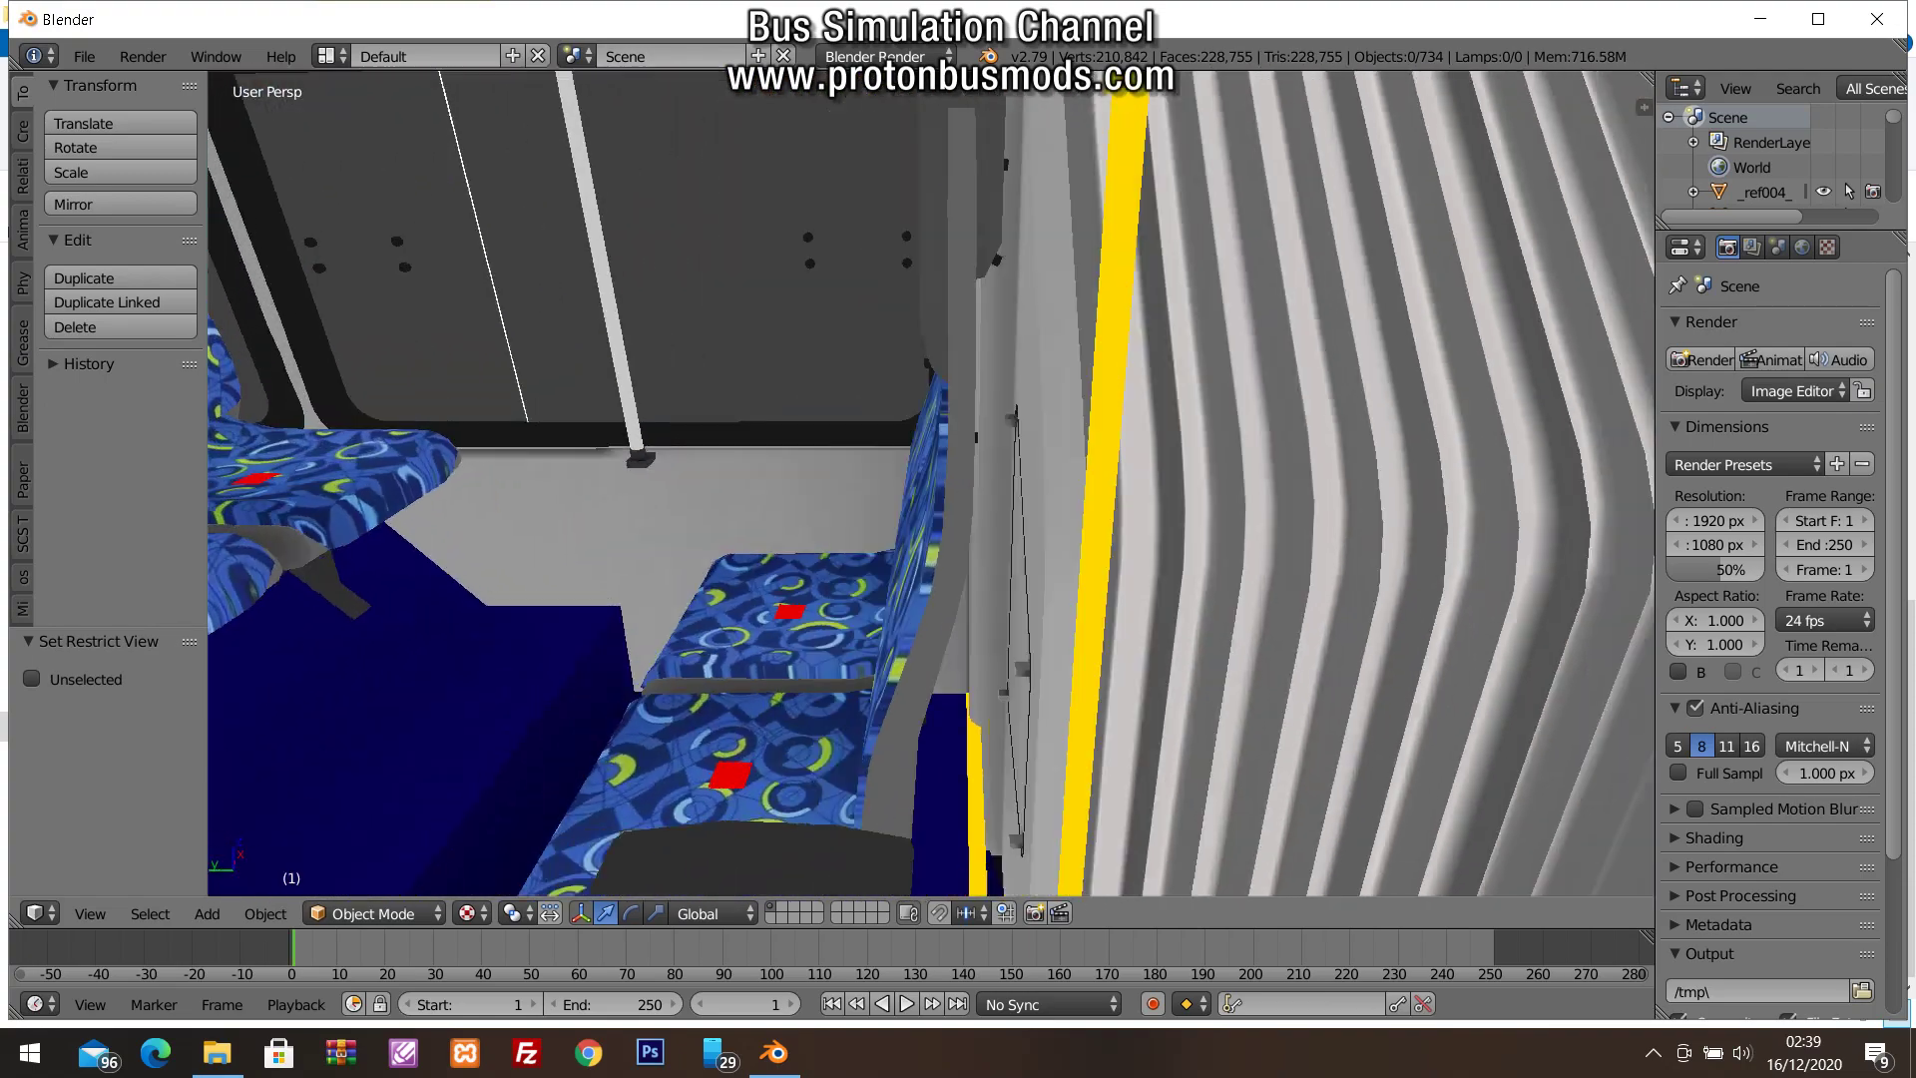
pyautogui.scroll(-8, 928, 479)
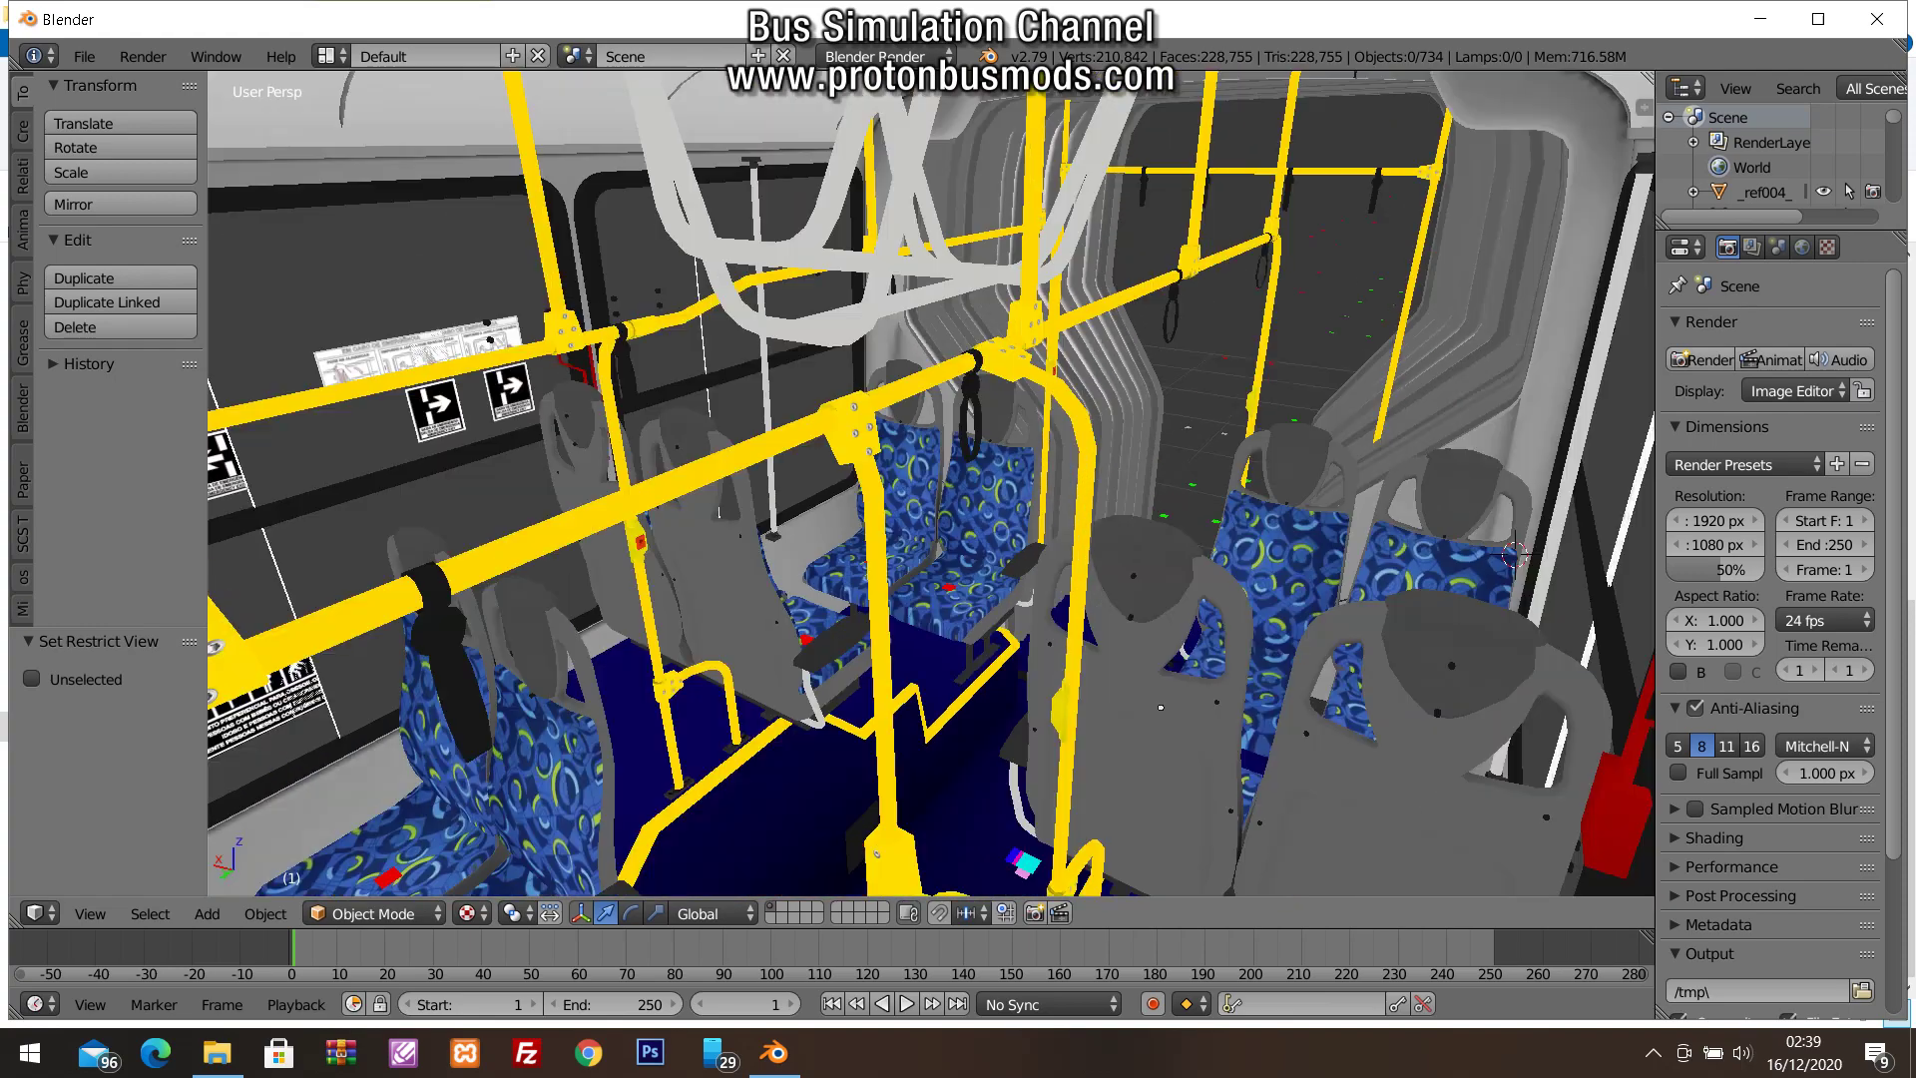
pyautogui.scroll(-10, 928, 479)
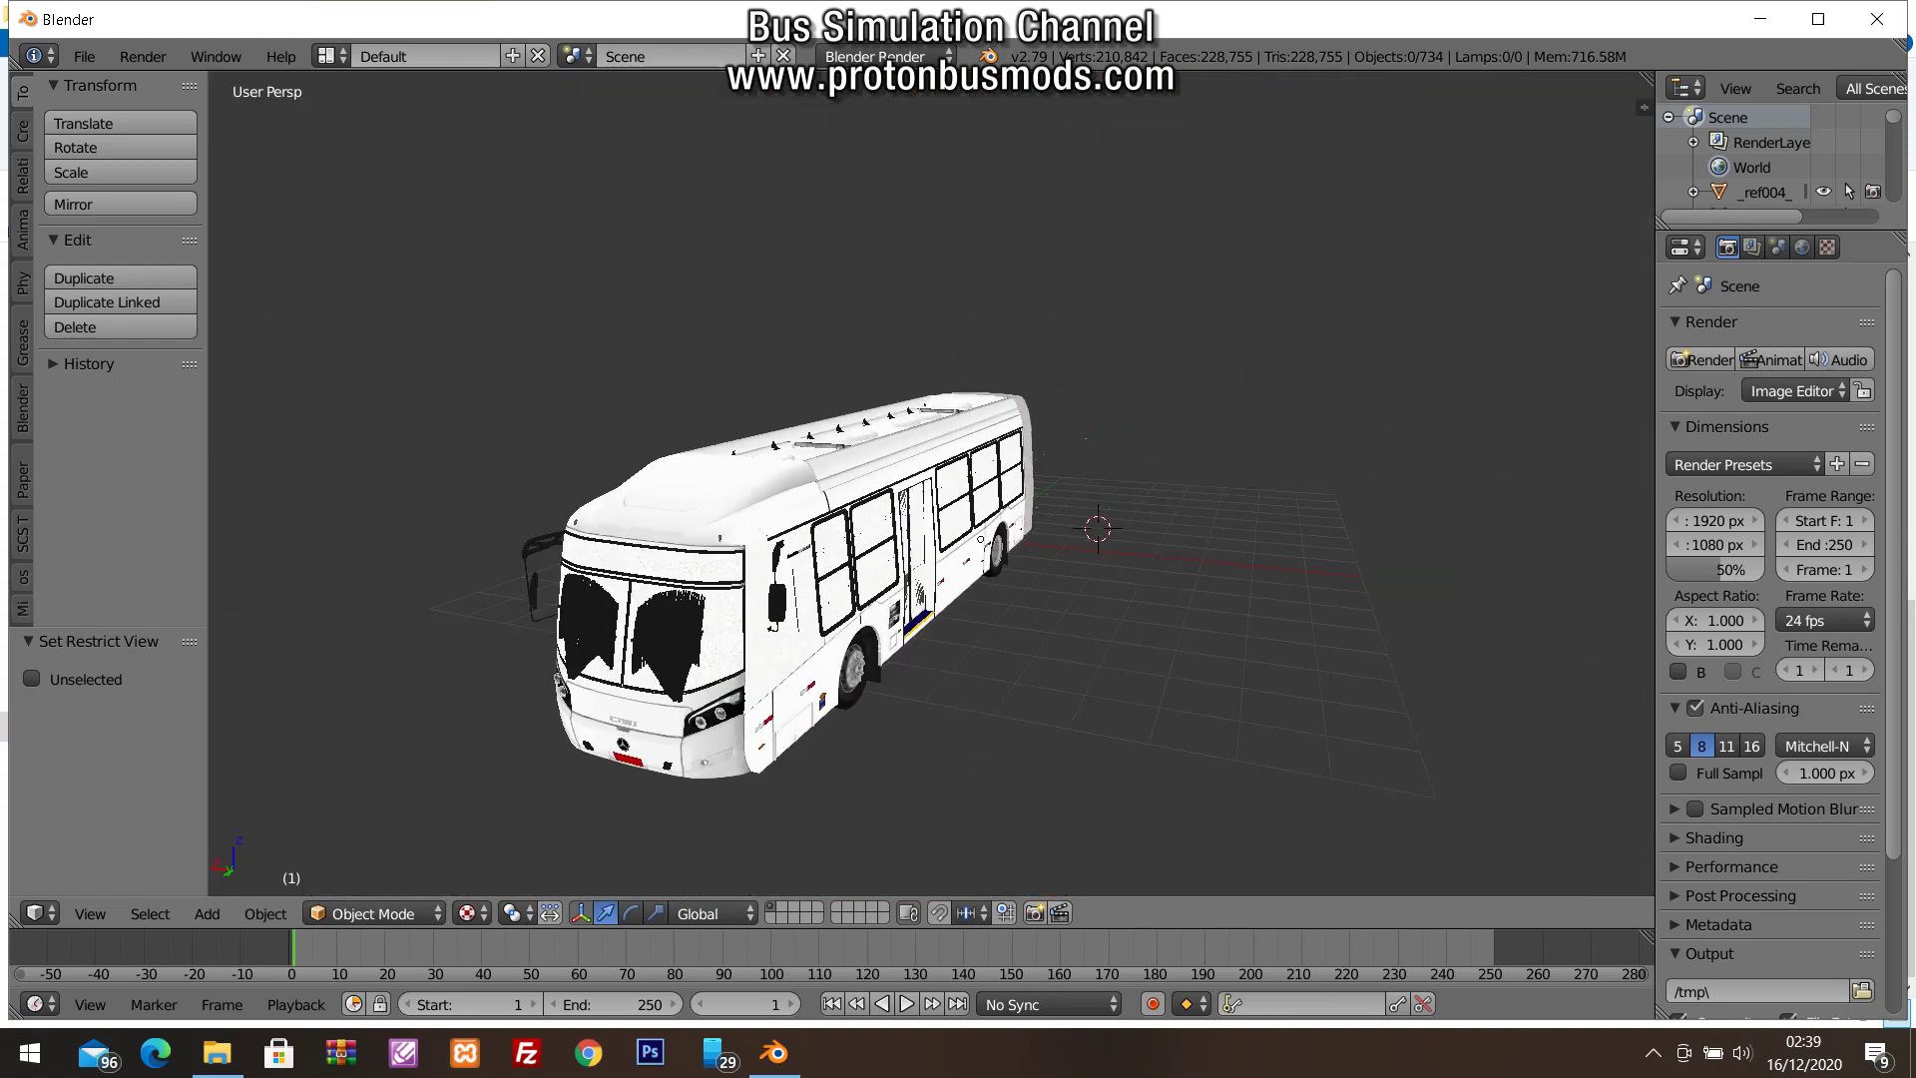
pyautogui.moveTo(928, 479); pyautogui.dragTo(1028, 459, button='middle')
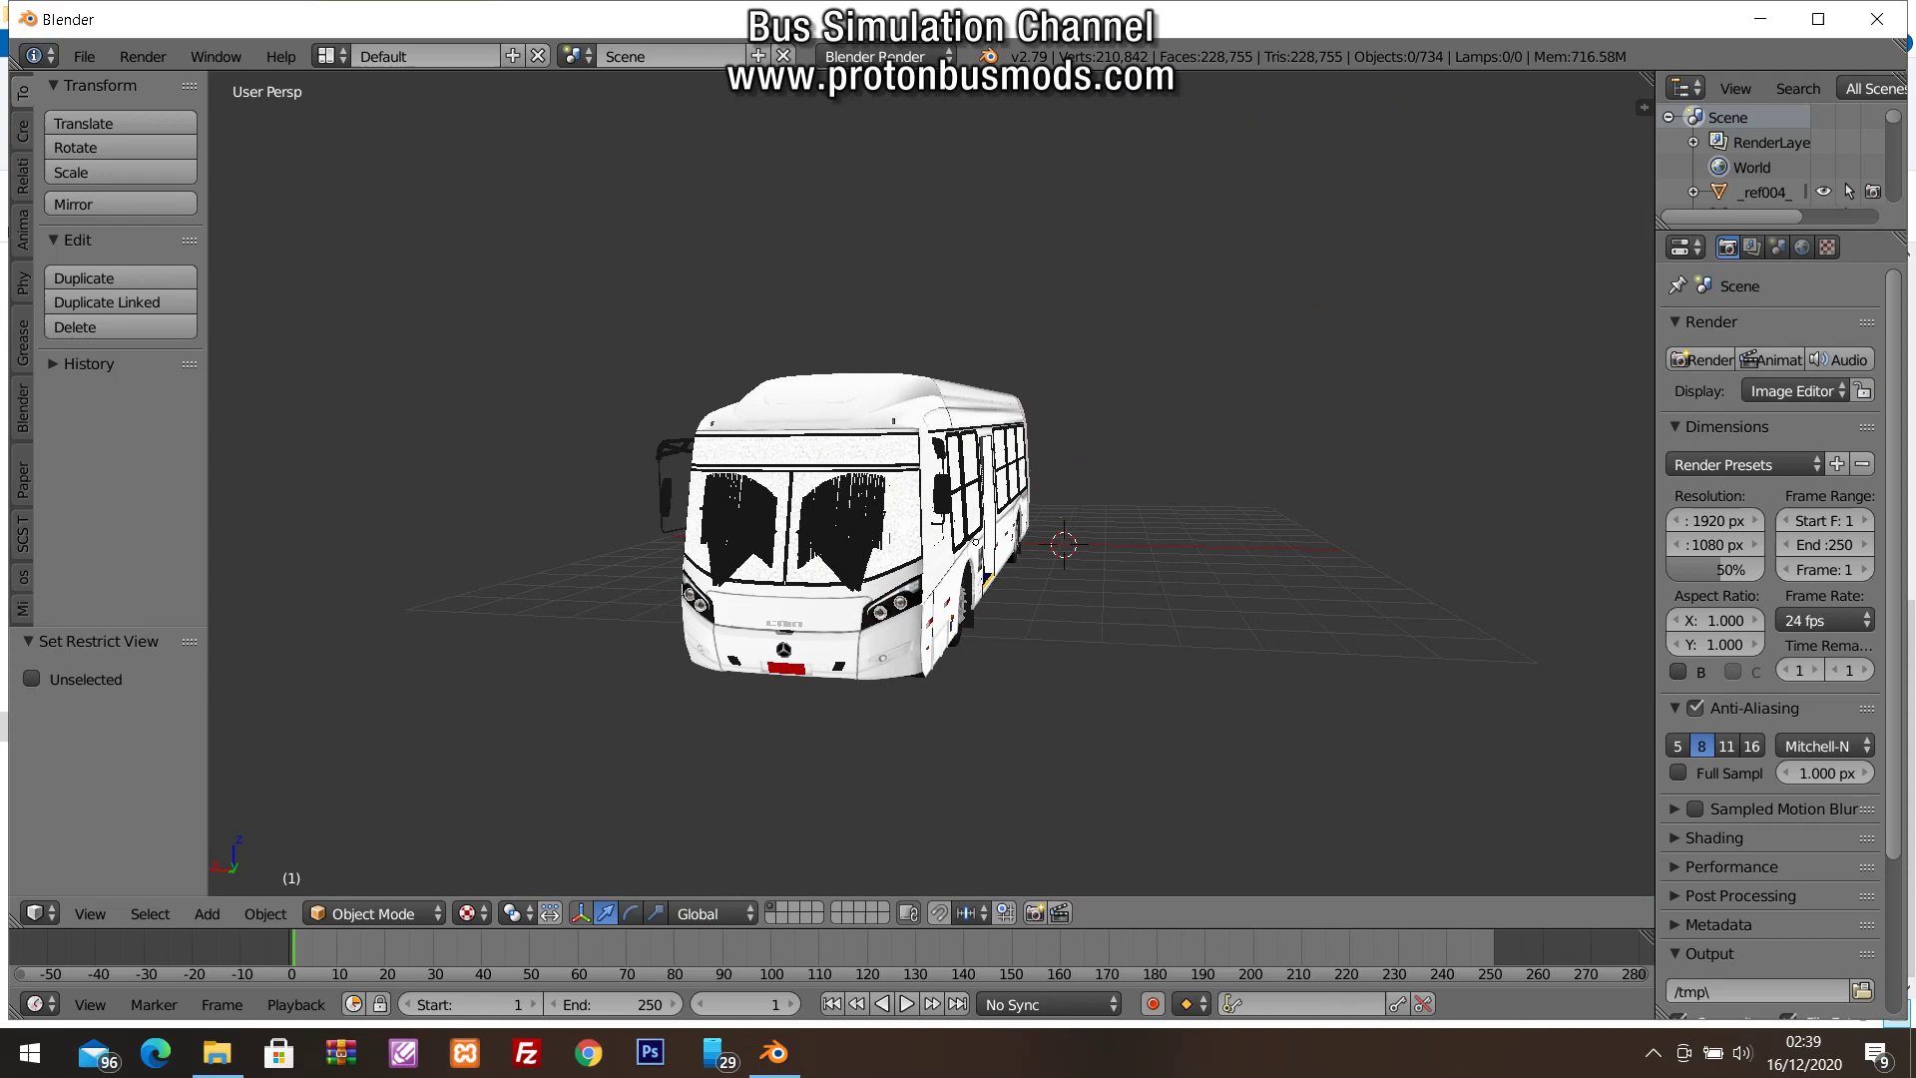
pyautogui.scroll(7, 928, 479)
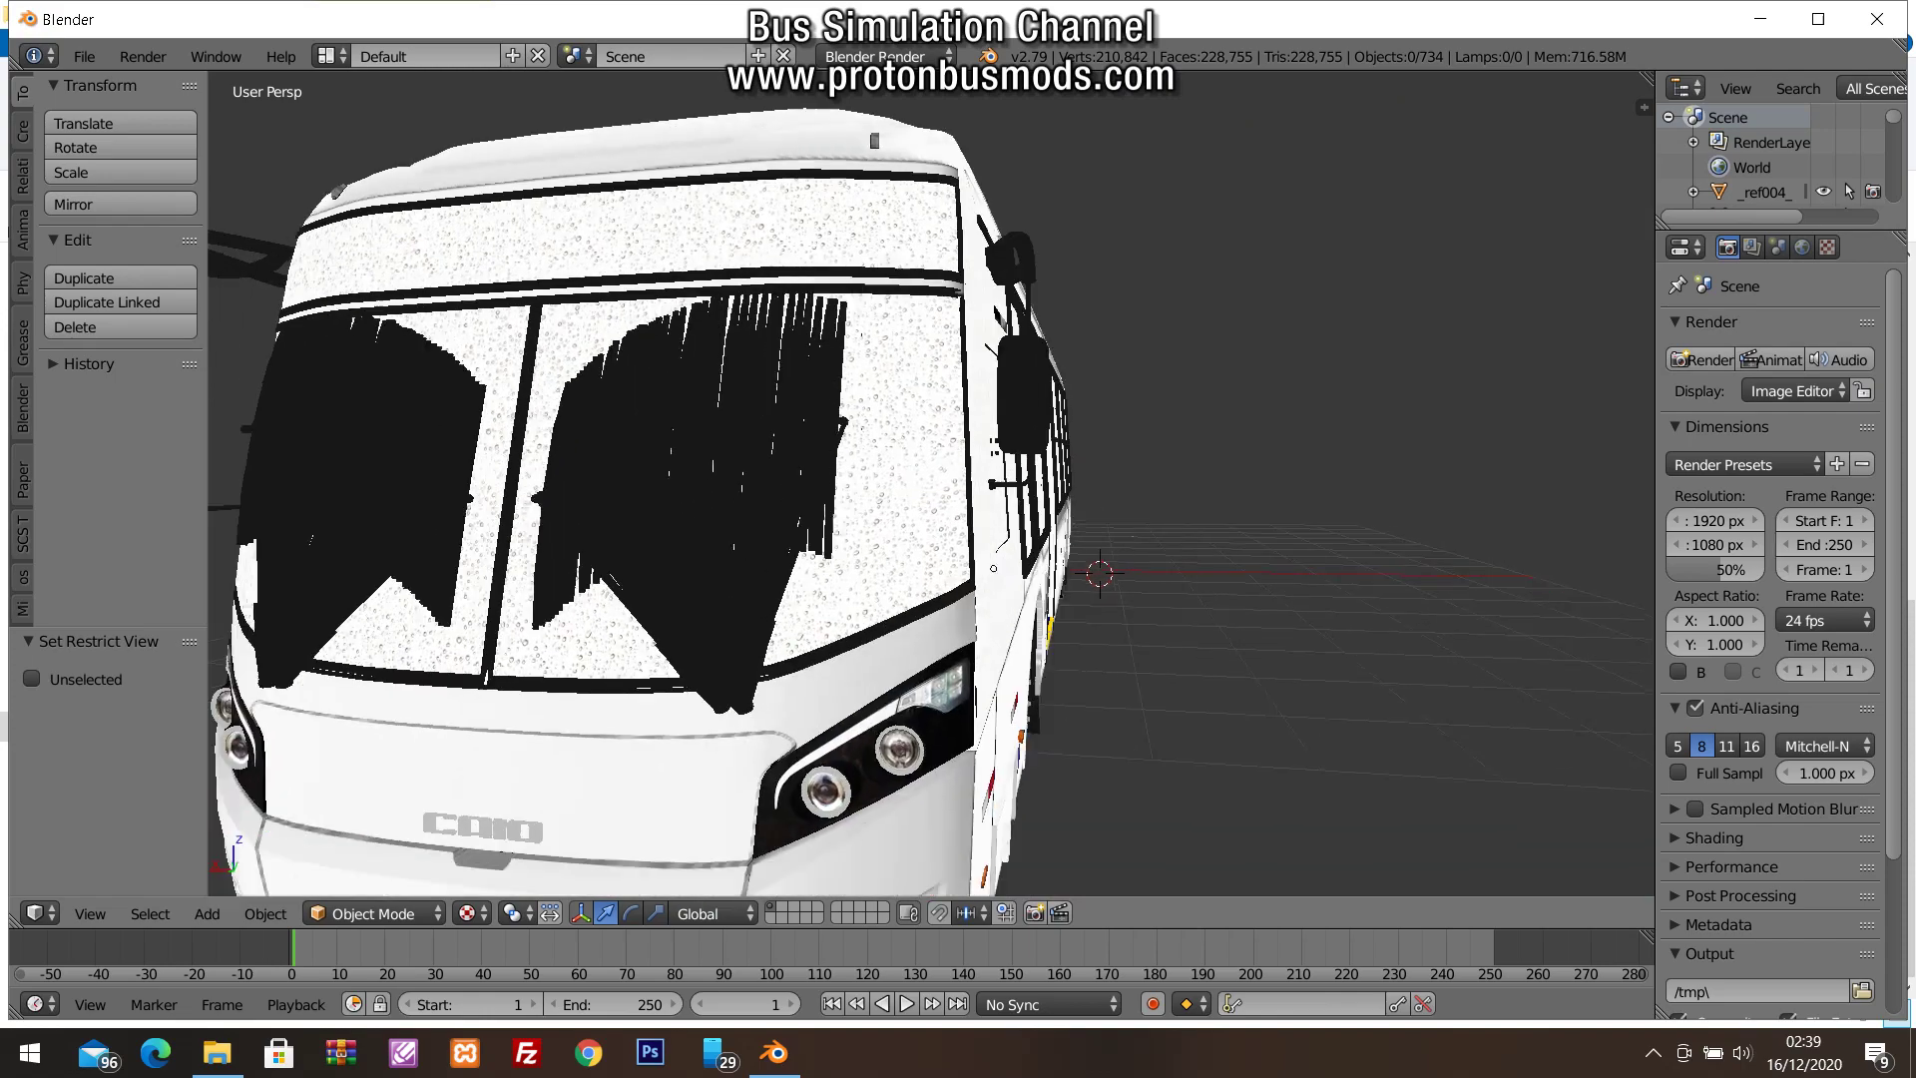
pyautogui.moveTo(992, 572); pyautogui.dragTo(1067, 494, button='middle')
pyautogui.scroll(-3, 1008, 519)
pyautogui.scroll(3, 1058, 489)
pyautogui.scroll(-1, 1068, 494)
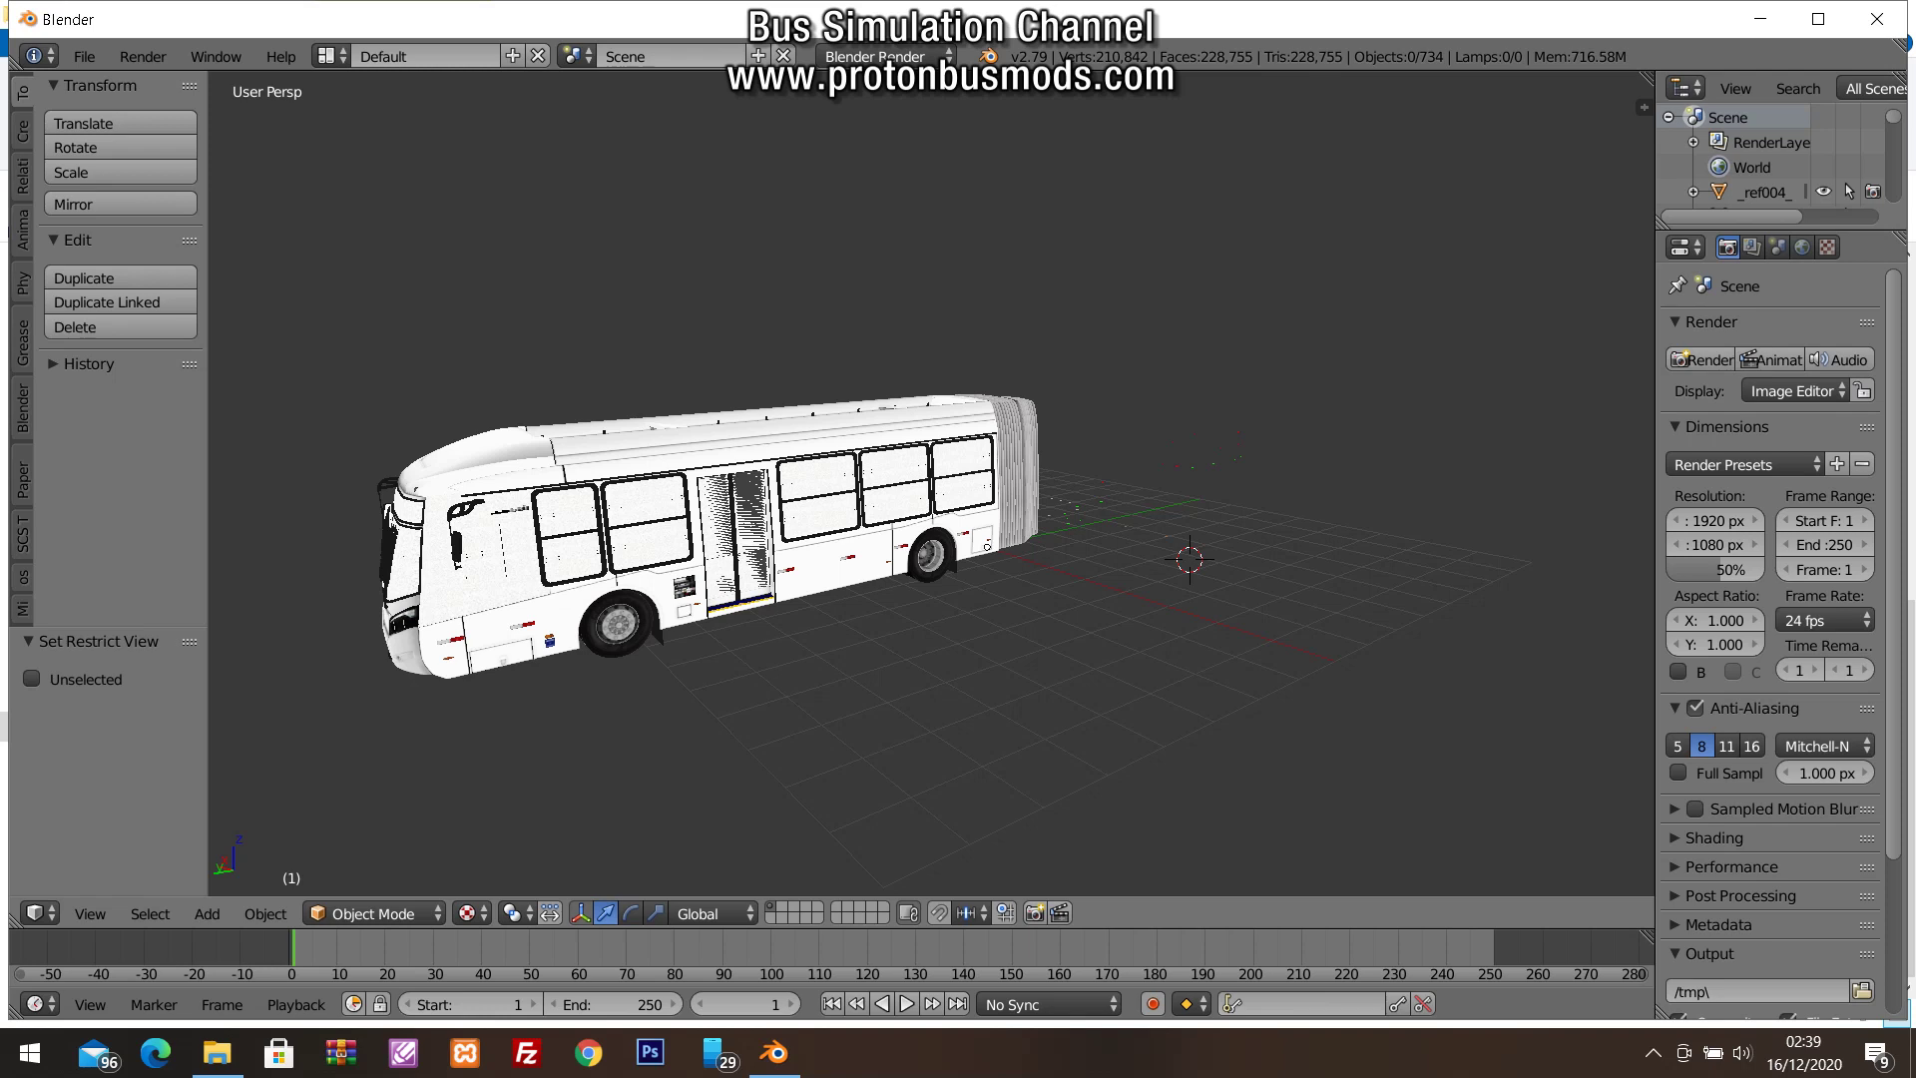
pyautogui.scroll(-2, 933, 484)
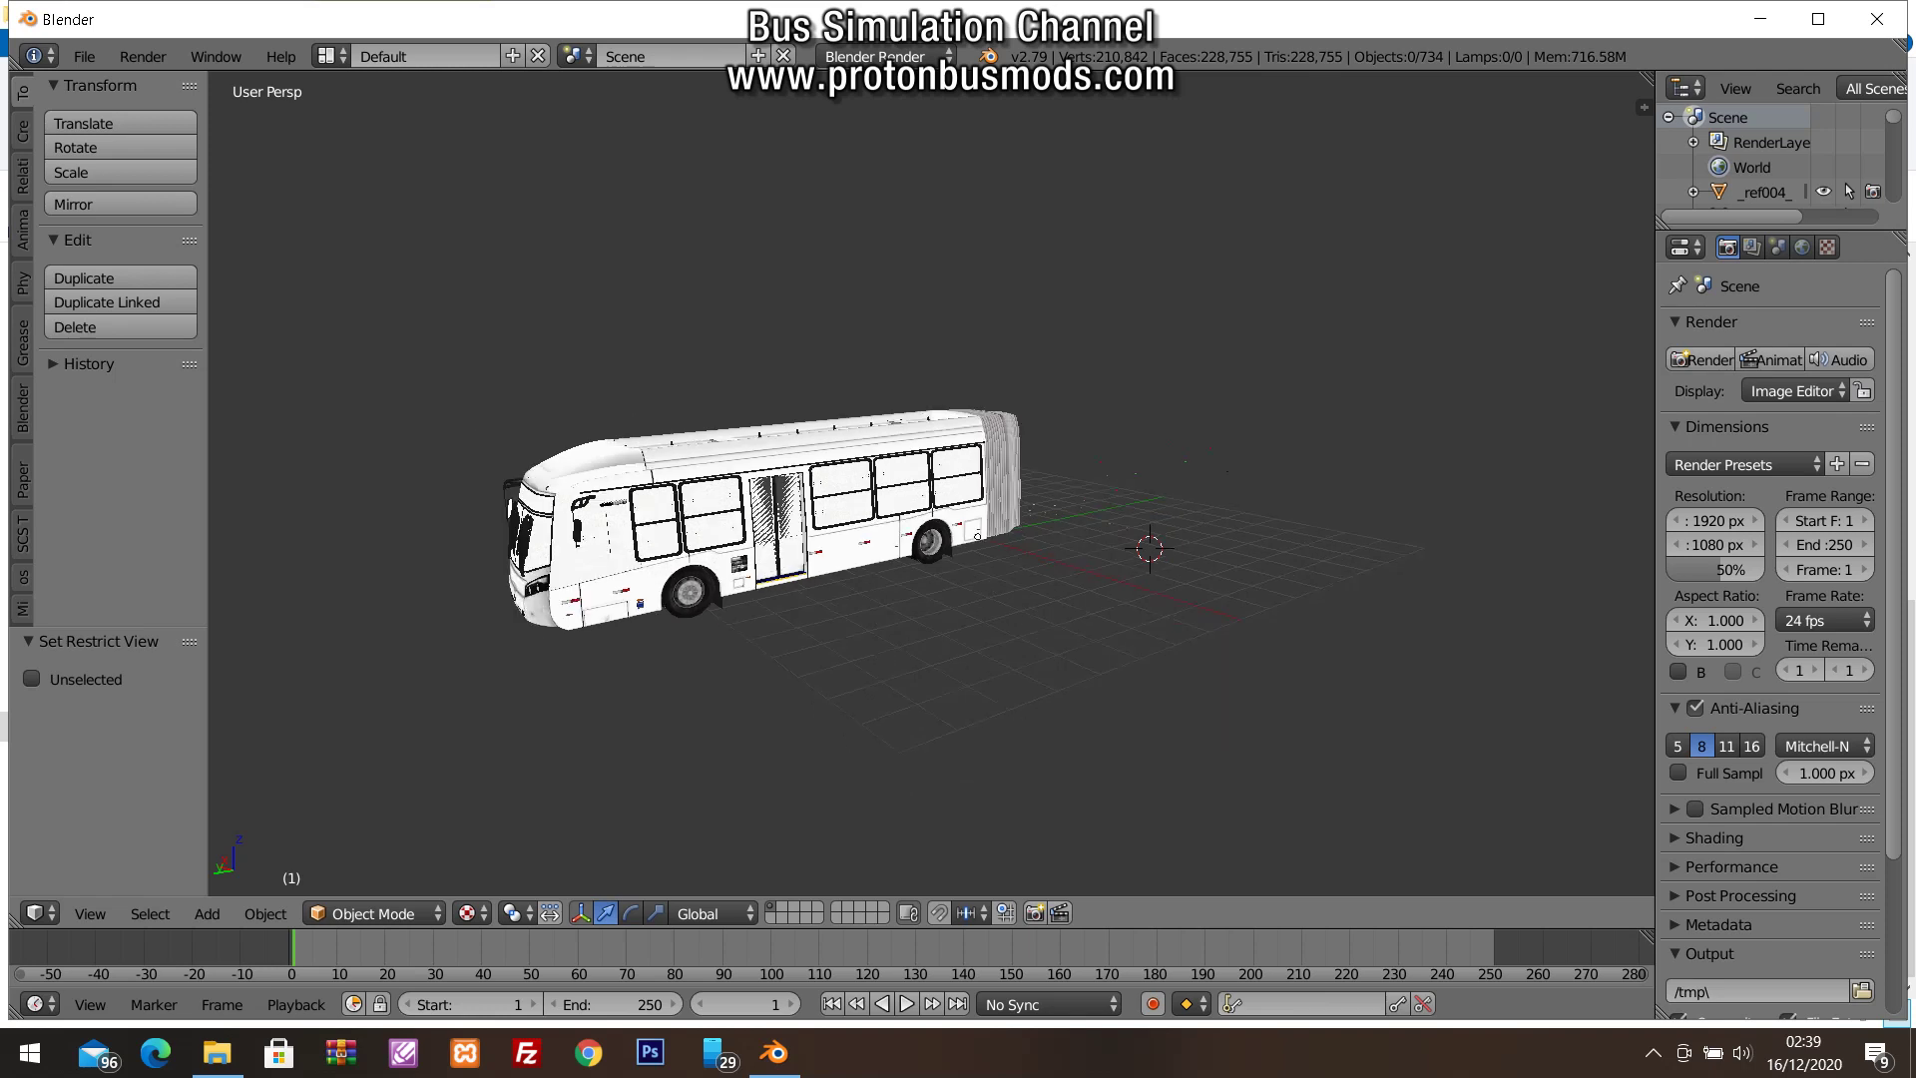
pyautogui.moveTo(933, 484); pyautogui.dragTo(854, 487, button='middle')
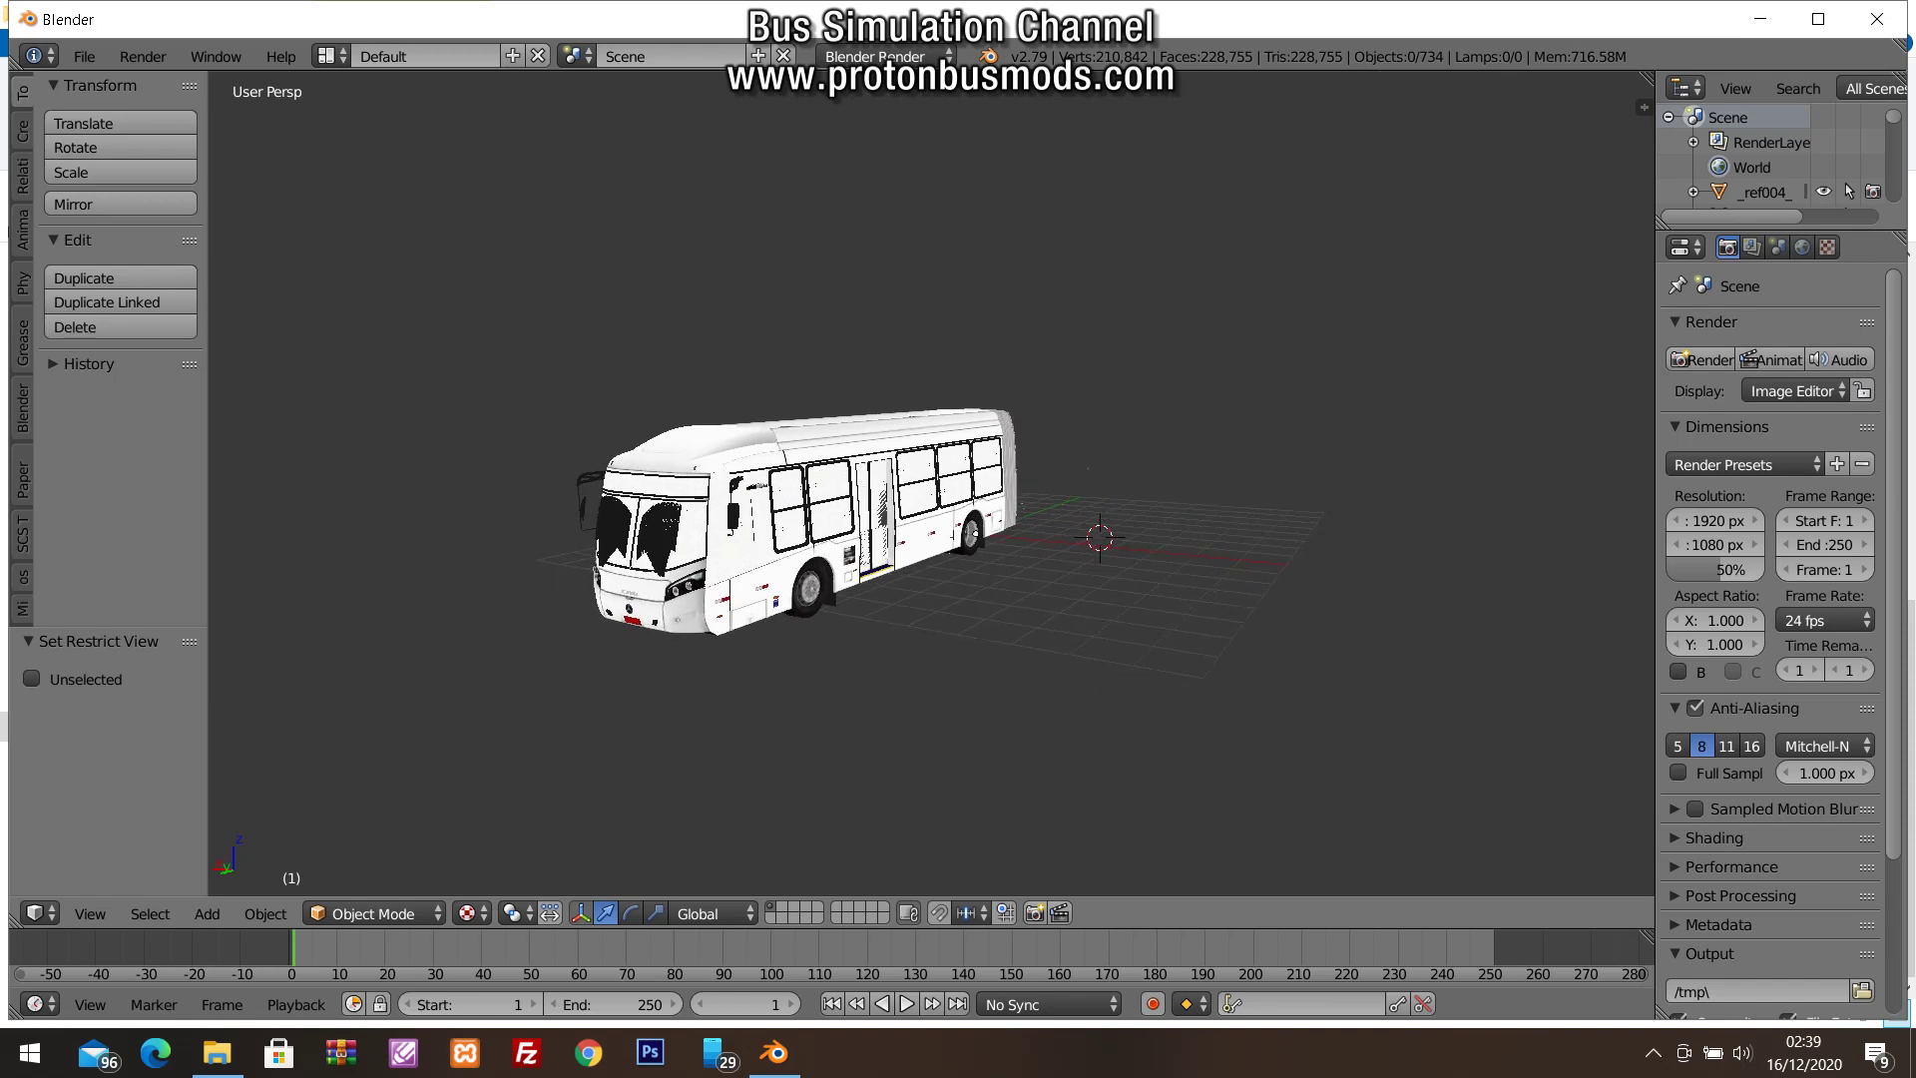
pyautogui.moveTo(853, 487); pyautogui.dragTo(813, 487, button='middle')
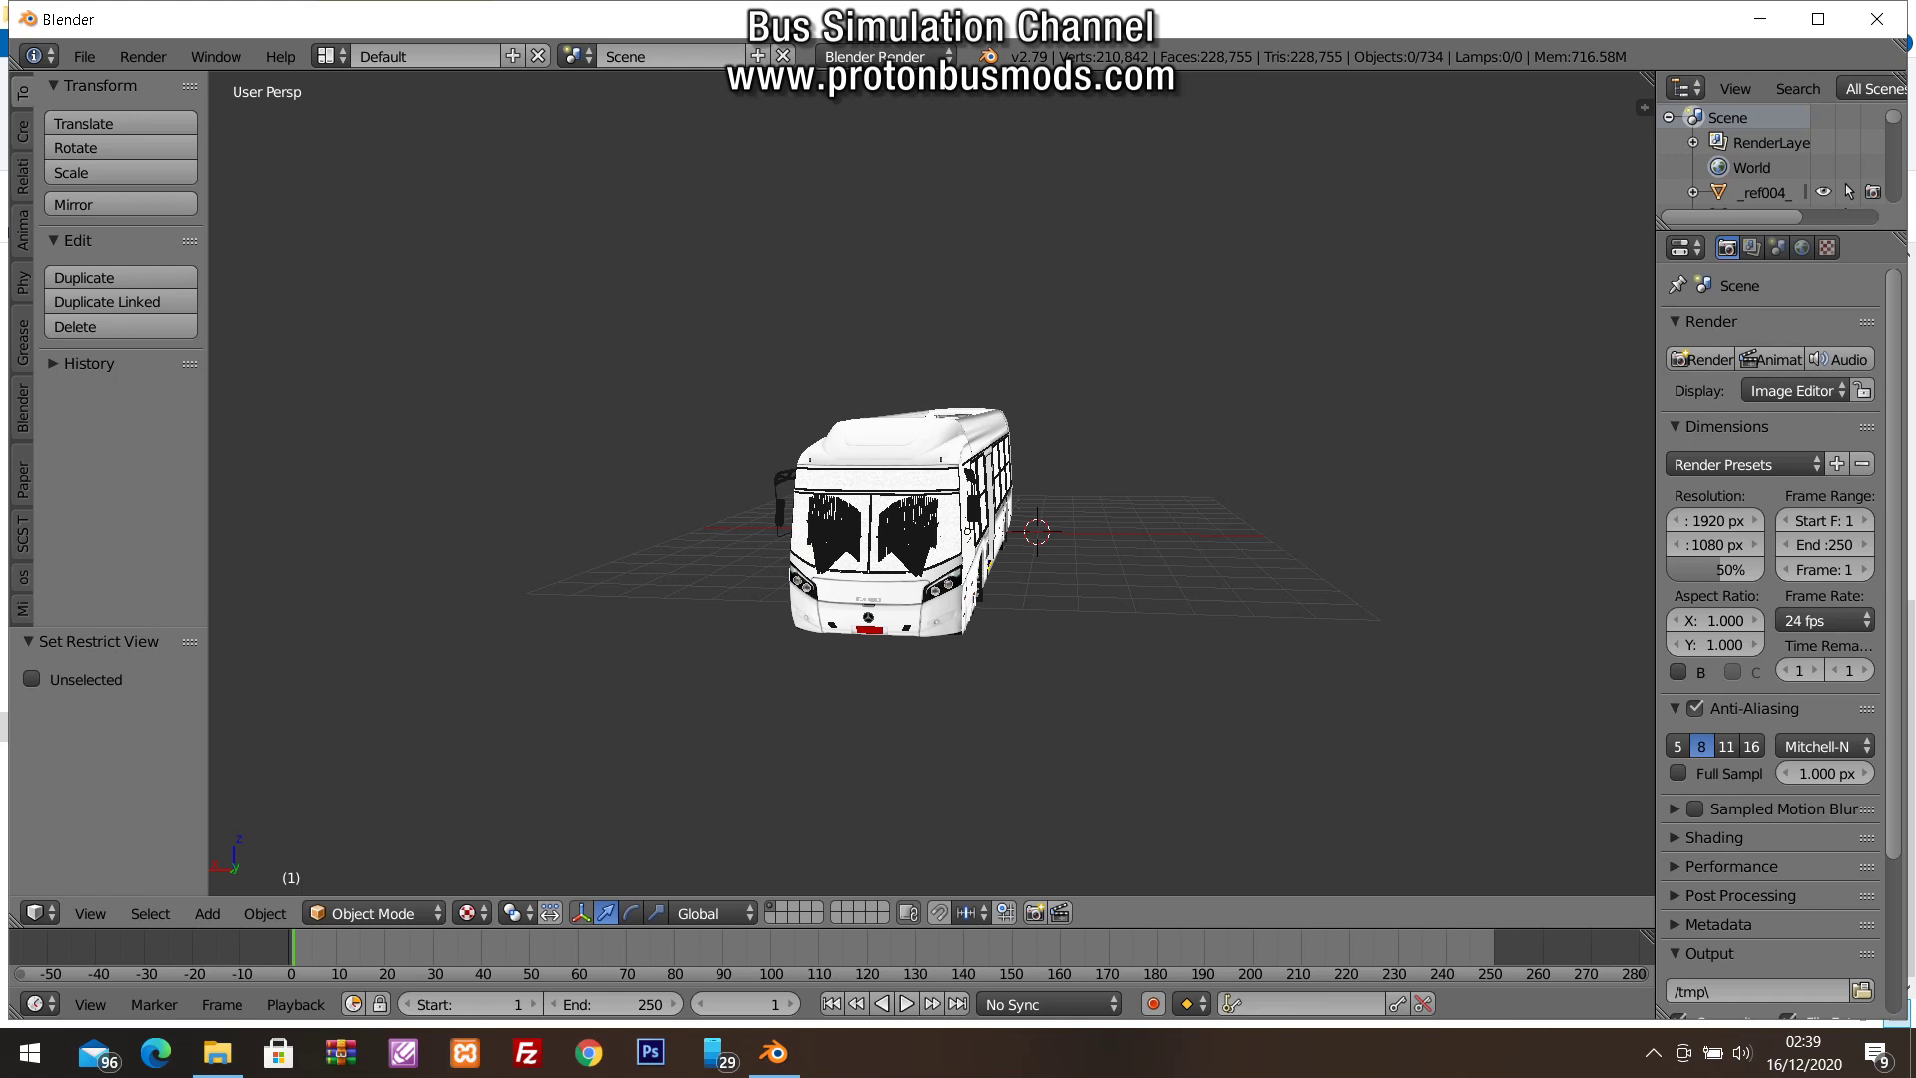
pyautogui.press('KP_4')
pyautogui.press('KP_4')
pyautogui.press('KP_4')
pyautogui.press('KP_4')
pyautogui.press('KP_4')
pyautogui.press('KP_4')
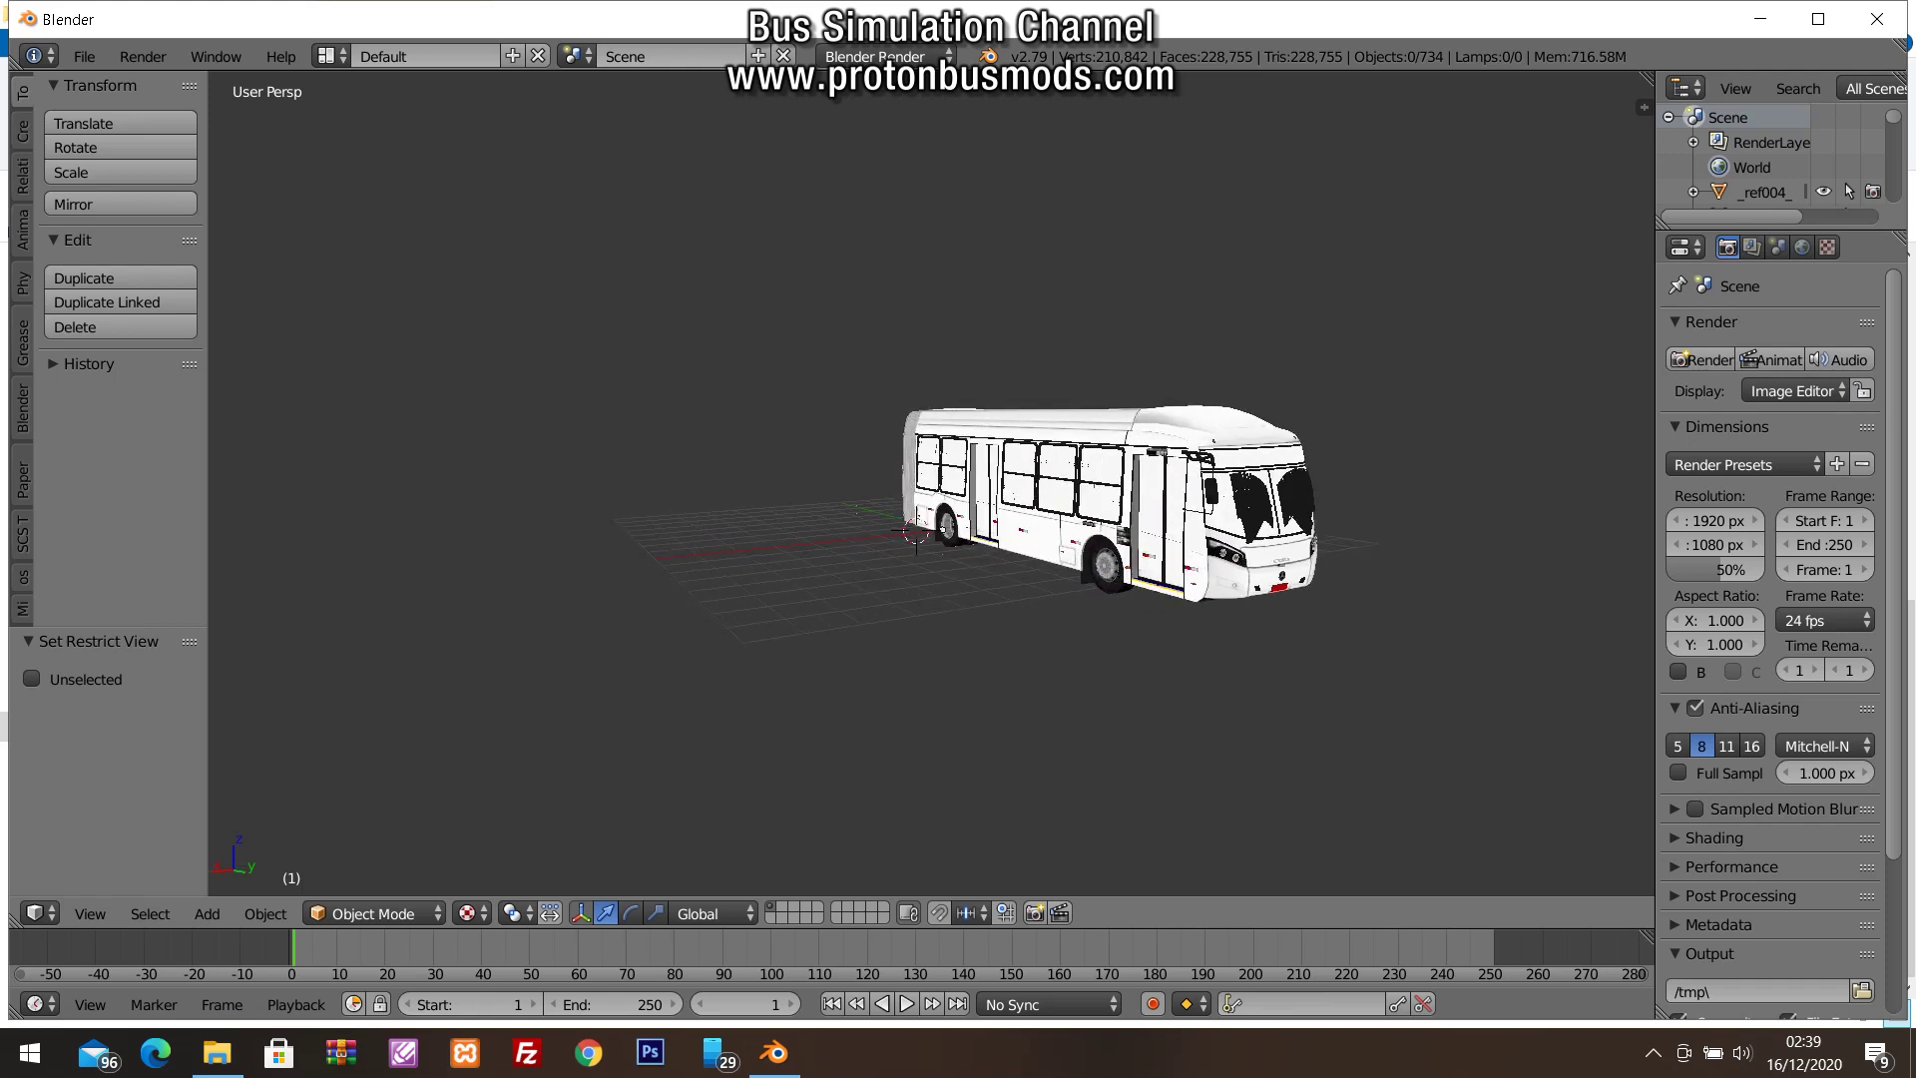